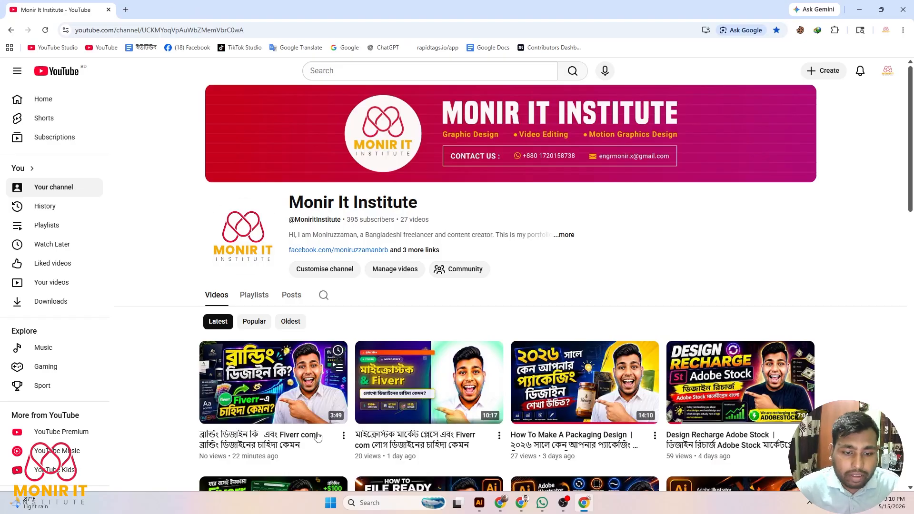
Switch to Illustrator and open the setup for a new document.
click(328, 504)
click(433, 146)
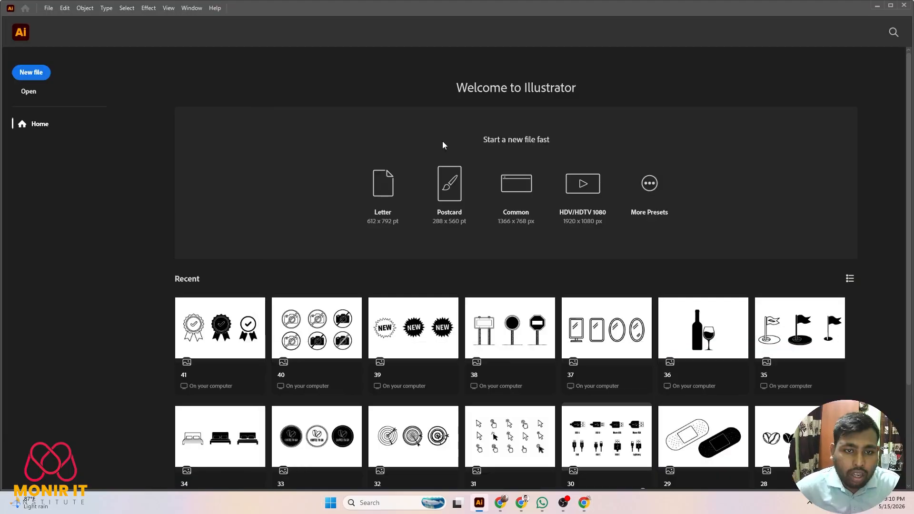
scroll(770, 216, down, 3)
scroll(767, 198, up, 3)
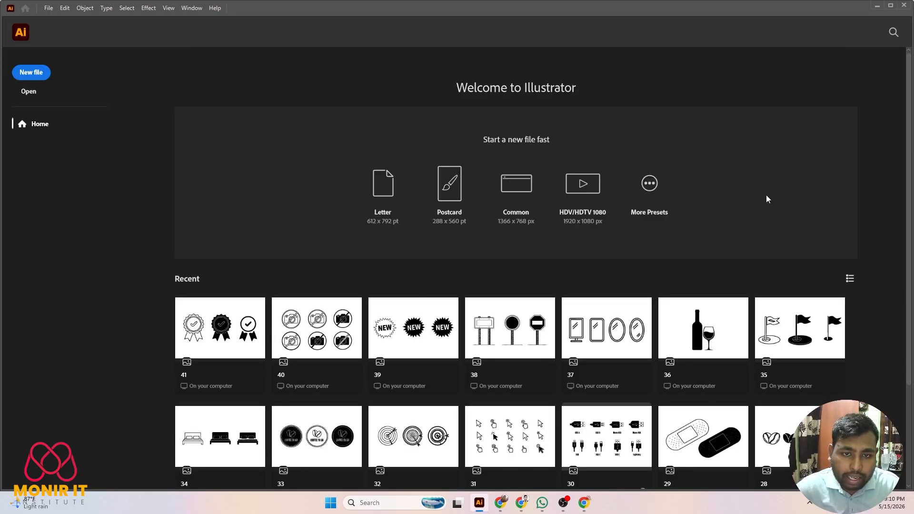
click(48, 8)
click(86, 20)
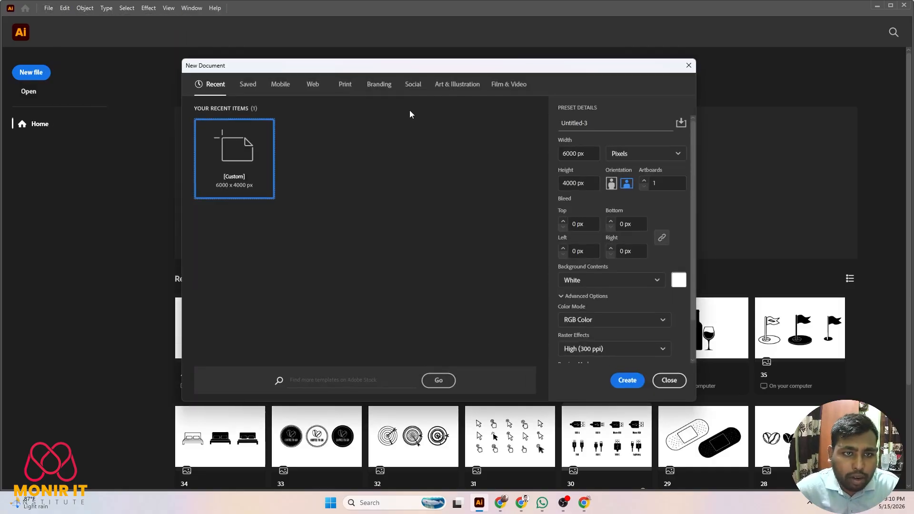
Choose the A4 print preset for the new document and set its units to centimeters.
click(345, 83)
click(321, 158)
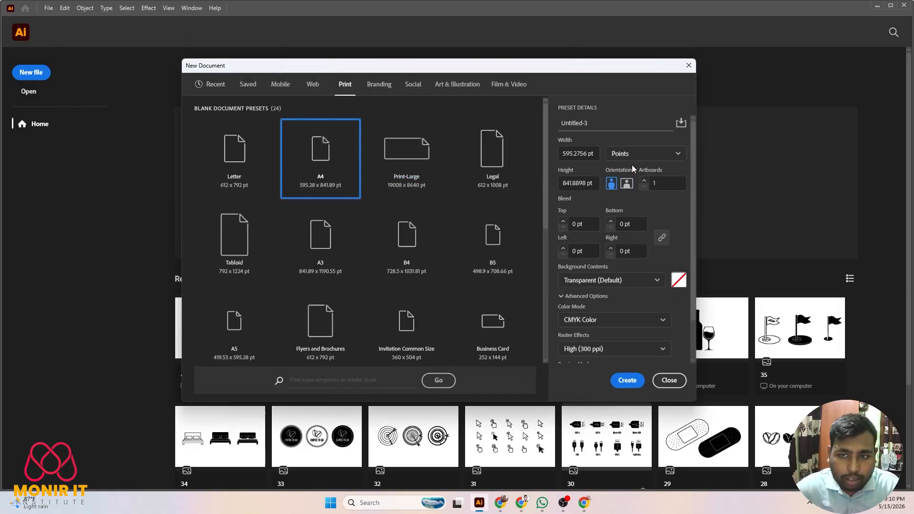
click(662, 154)
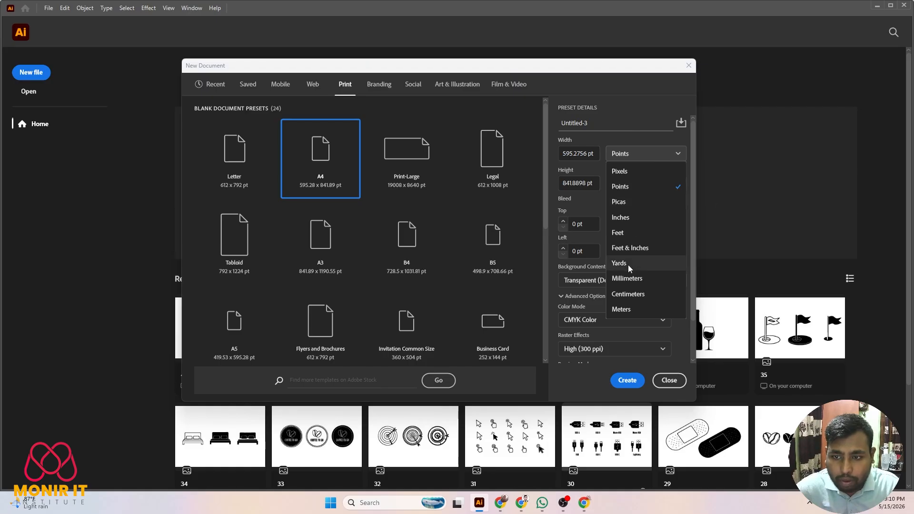
click(628, 295)
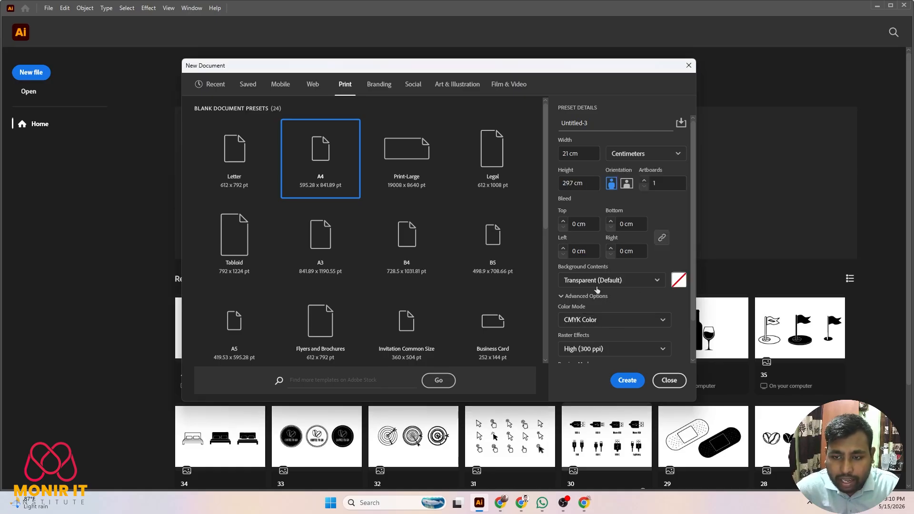
Set the background contents to White and the color mode to RGB Color, and create the document.
click(627, 281)
click(599, 298)
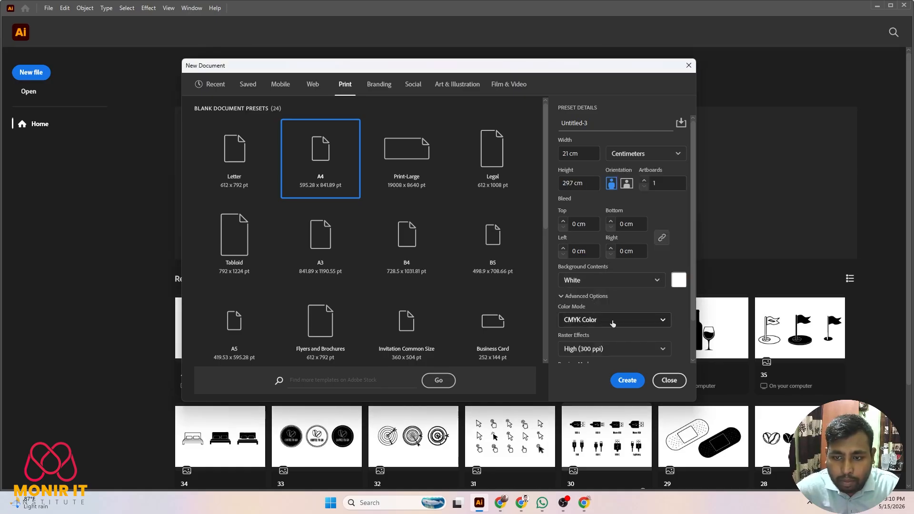
click(612, 320)
click(579, 338)
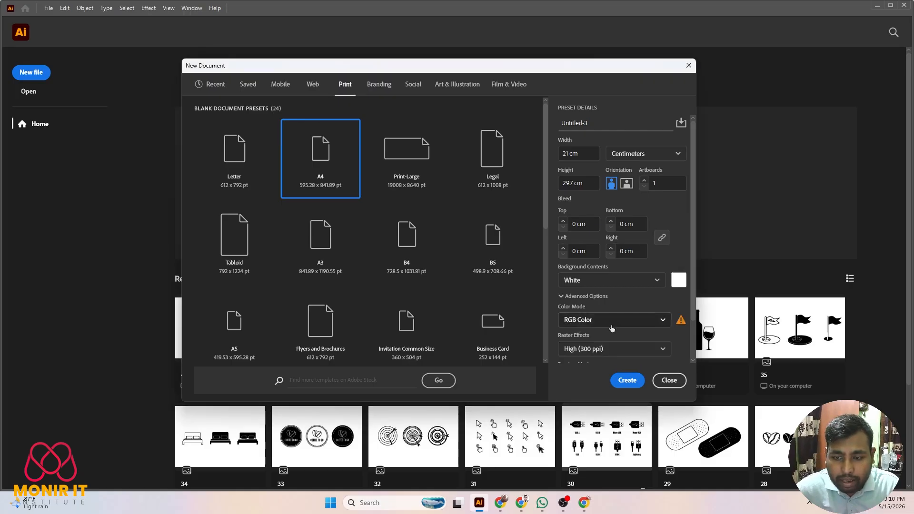
scroll(612, 325, down, 2)
scroll(616, 220, up, 2)
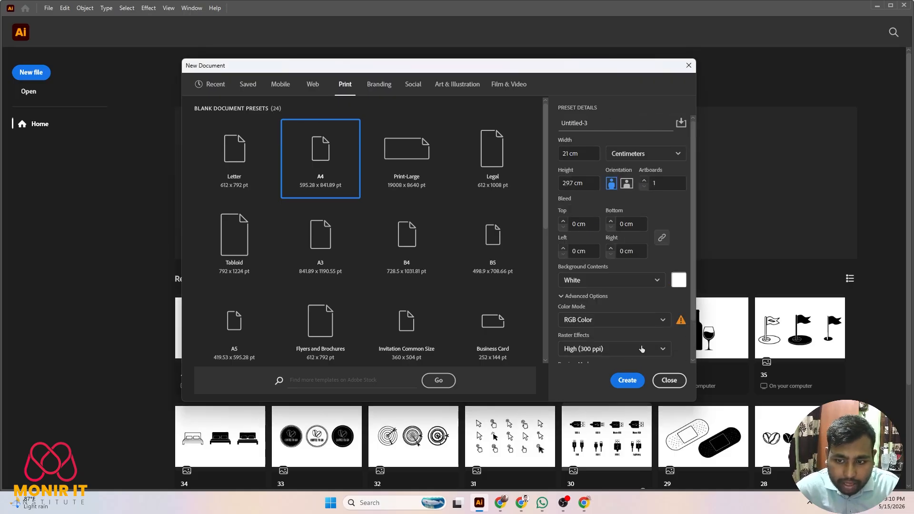
click(627, 380)
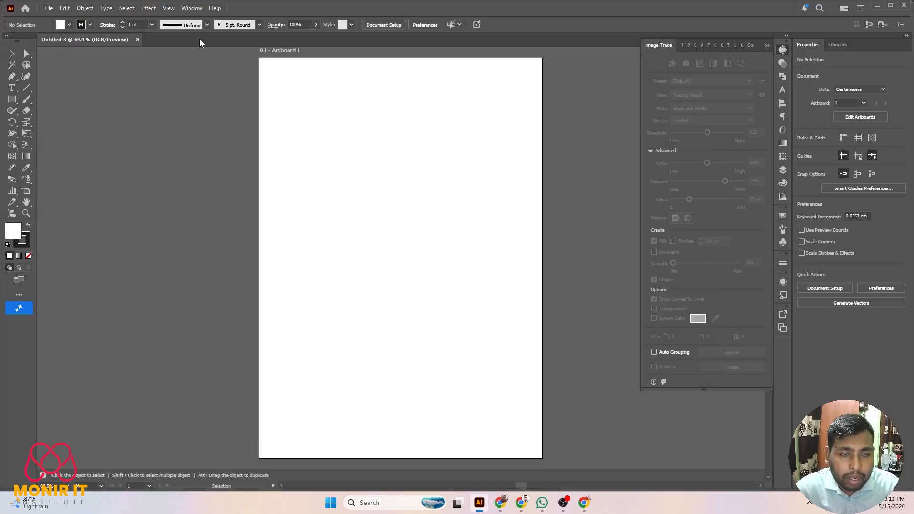
Collapse the Image Trace panel and change the A4 artboard to landscape orientation.
click(767, 46)
scroll(565, 125, up, 1)
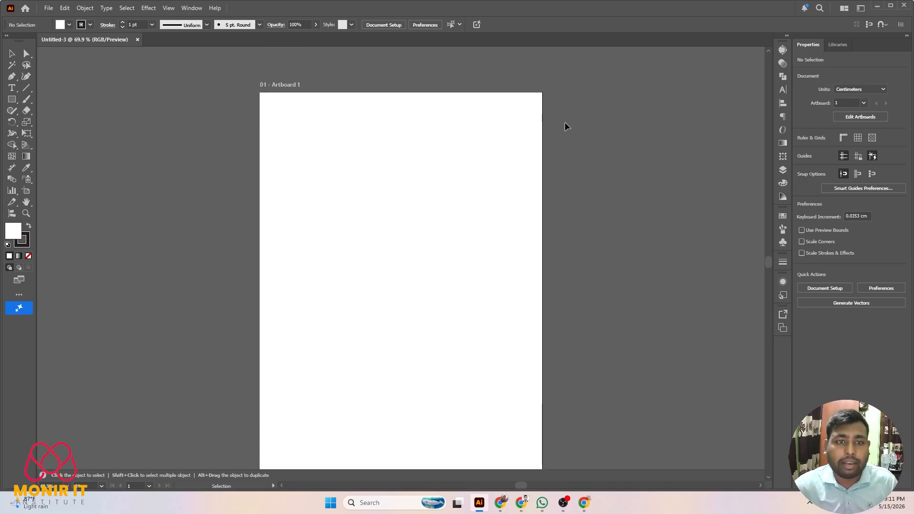
scroll(571, 129, down, 2)
scroll(513, 147, up, 2)
scroll(458, 136, down, 1)
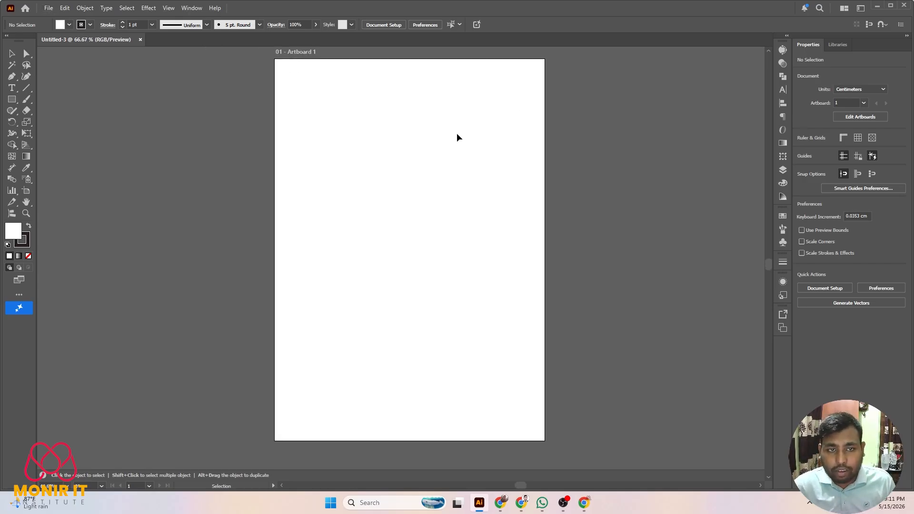
click(26, 190)
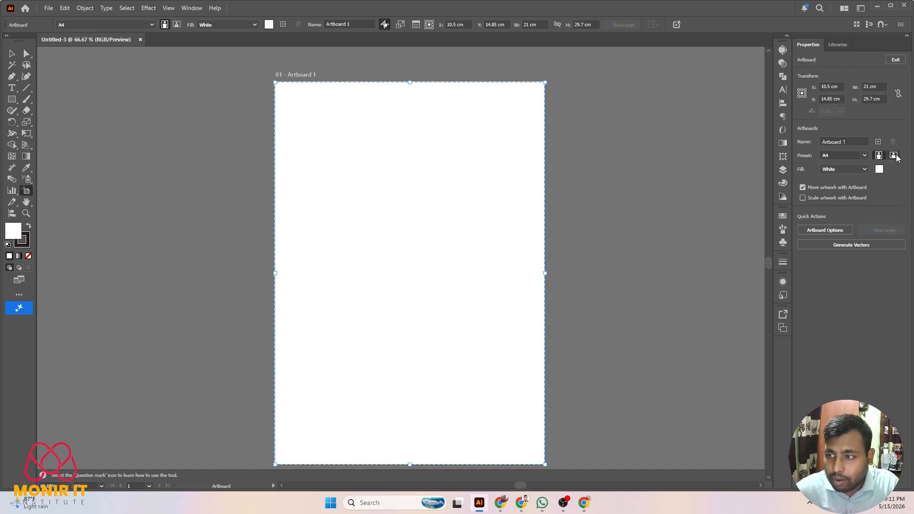
click(894, 155)
click(12, 53)
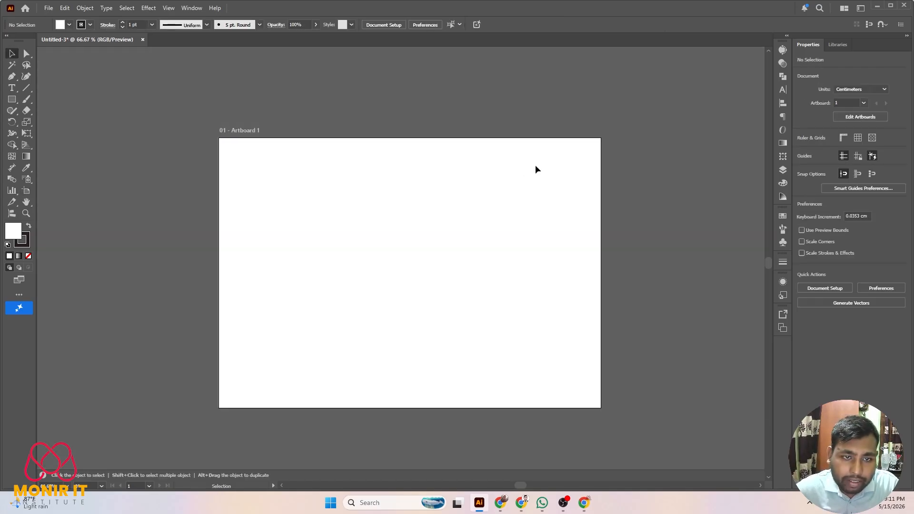
scroll(641, 247, down, 1)
scroll(348, 149, up, 1)
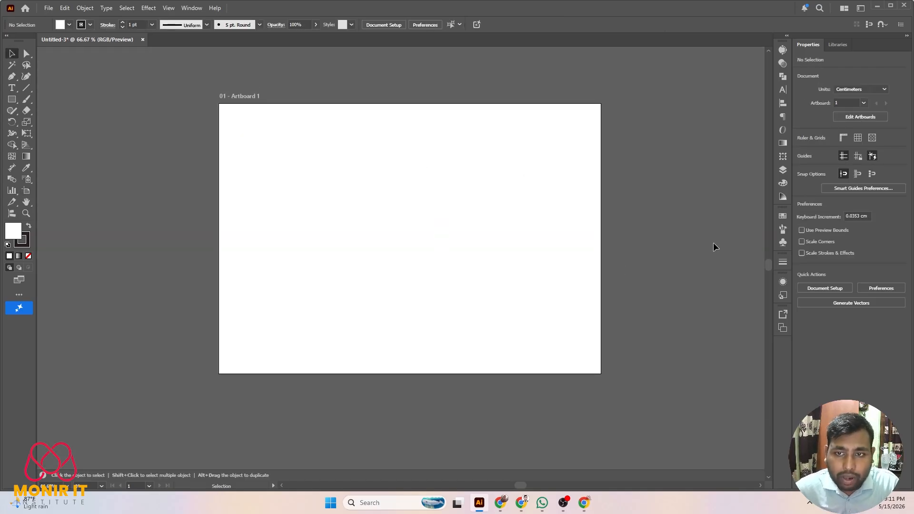
scroll(666, 200, up, 1)
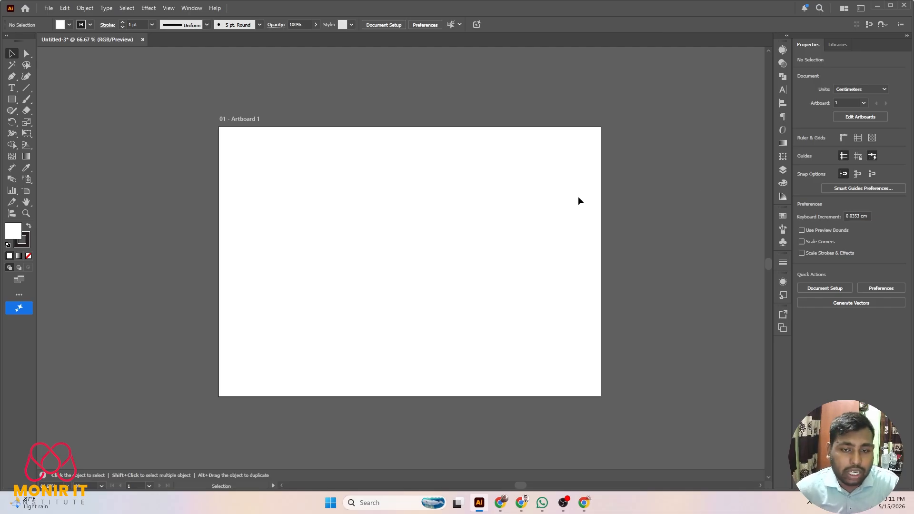
scroll(554, 198, down, 1)
scroll(502, 194, up, 3)
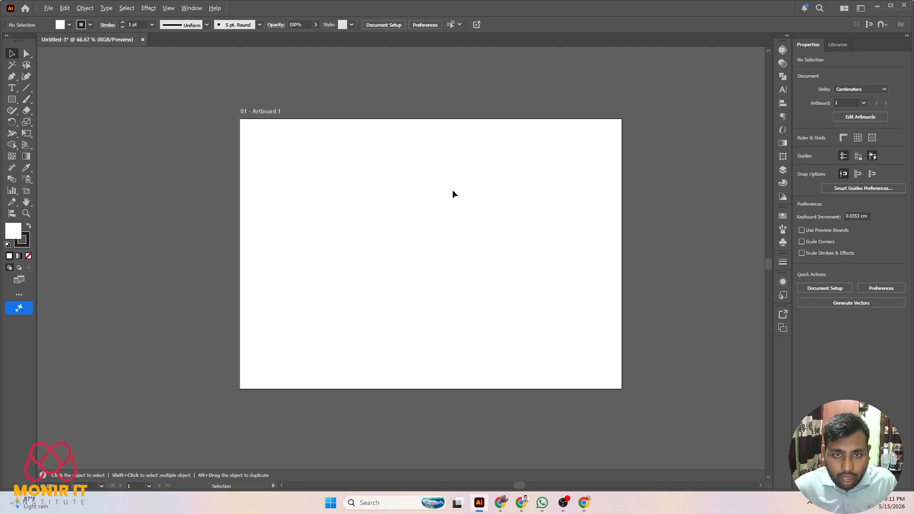
scroll(445, 187, down, 1)
scroll(454, 184, down, 1)
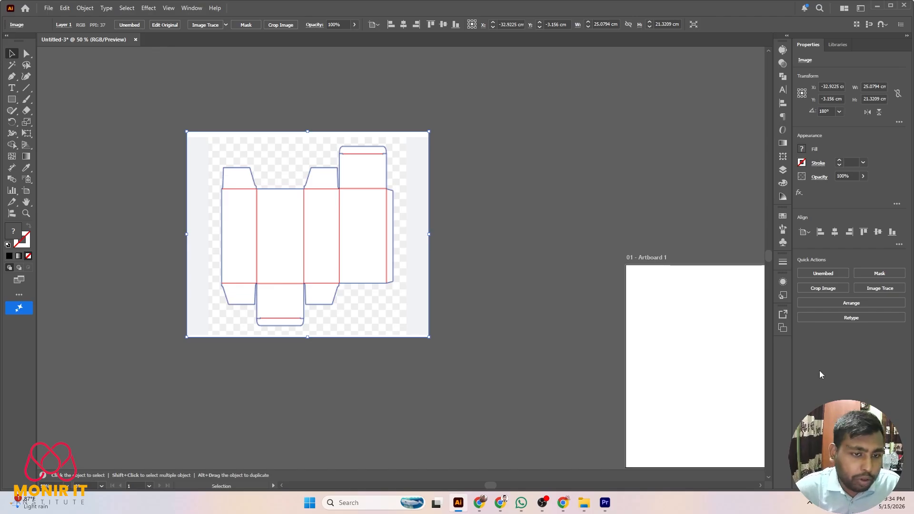
Move the box dieline reference image closer to the artboard.
scroll(540, 224, down, 1)
scroll(539, 221, down, 2)
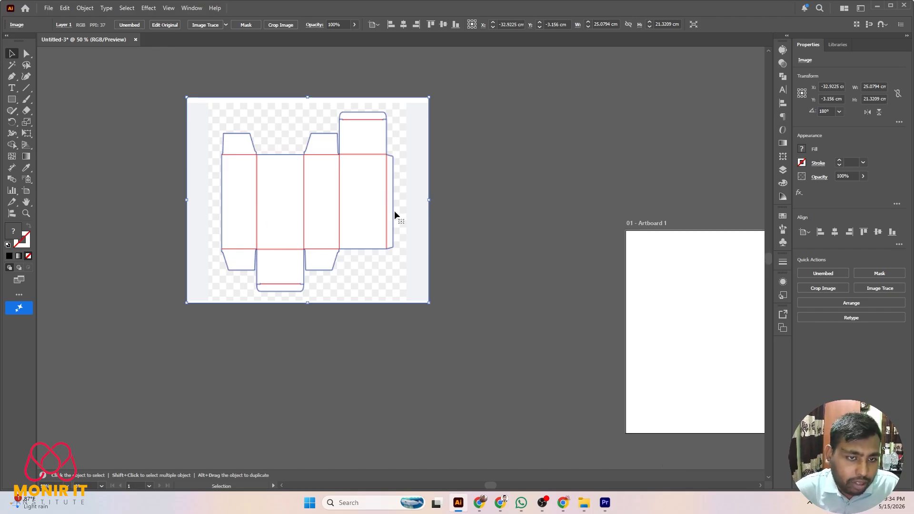
drag(345, 194, 405, 215)
Capture nearly the full screen for annotation and draw red arrows, three to the dieline's leftmost side panel and one to its rightmost large panel.
key(Print)
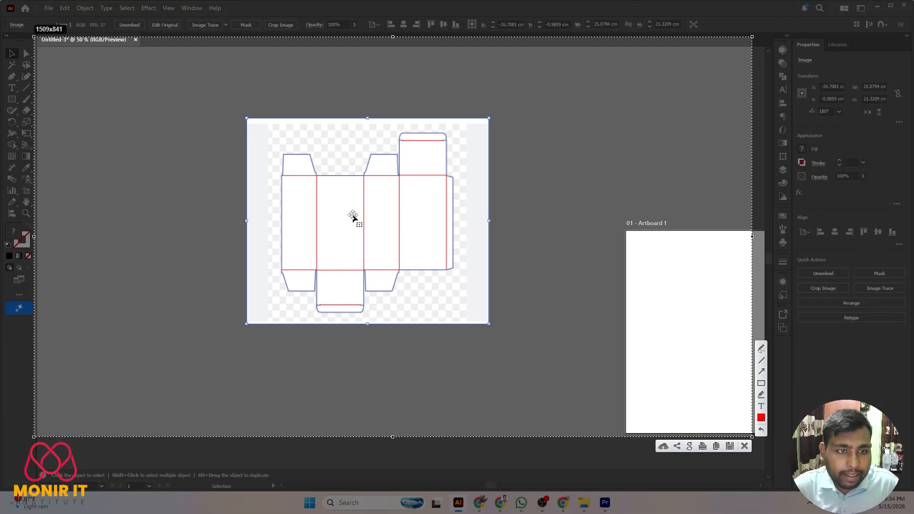
drag(8, 1, 913, 506)
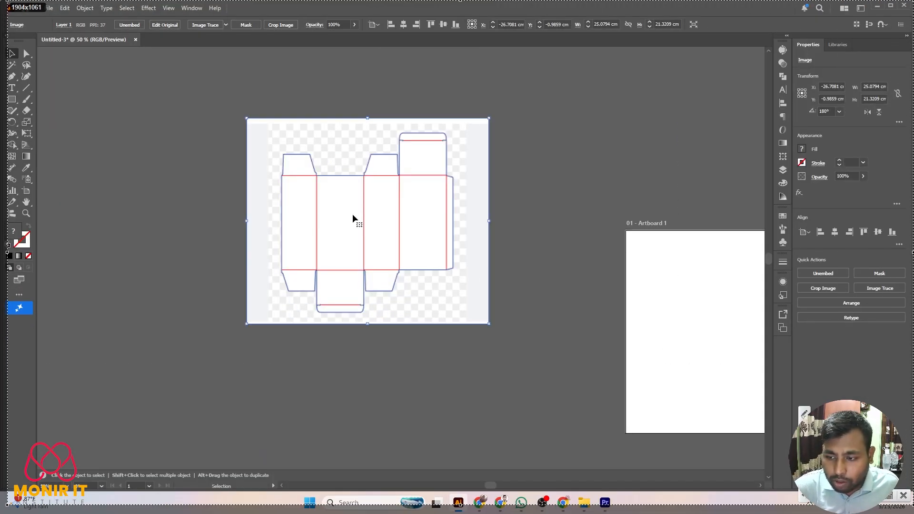
mouse_move(122, 402)
mouse_down()
mouse_move(265, 281)
mouse_move(294, 222)
mouse_up()
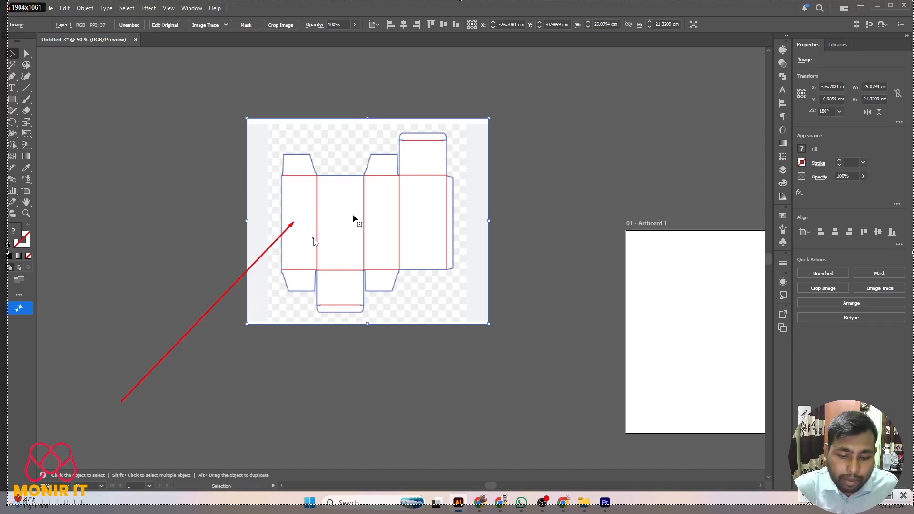
drag(455, 356, 416, 213)
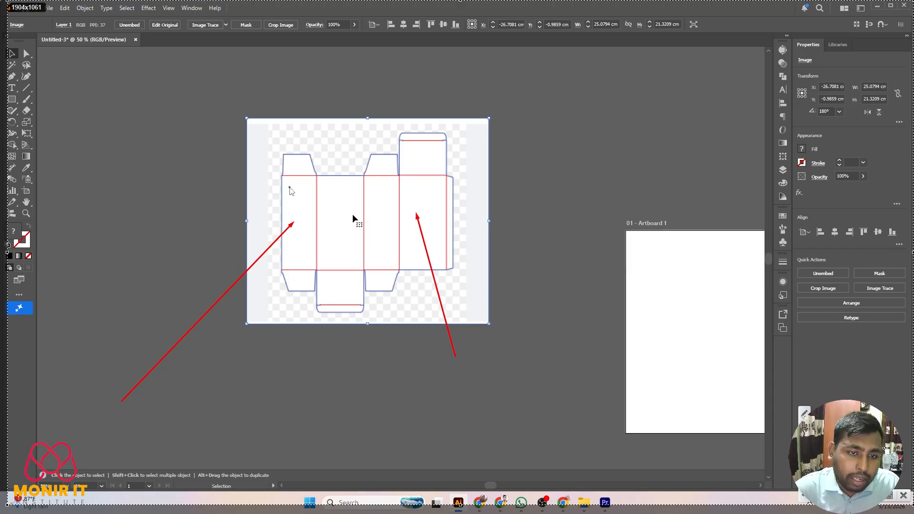
drag(261, 191, 310, 192)
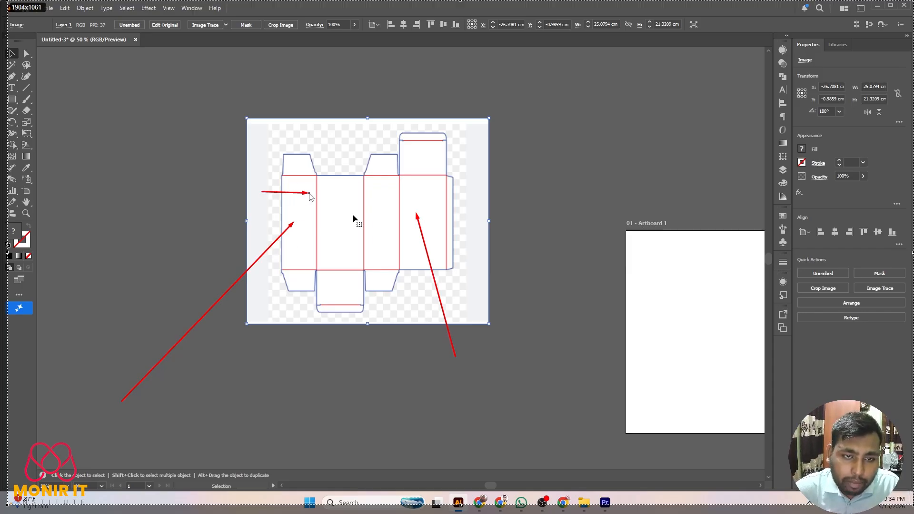
drag(297, 310, 302, 206)
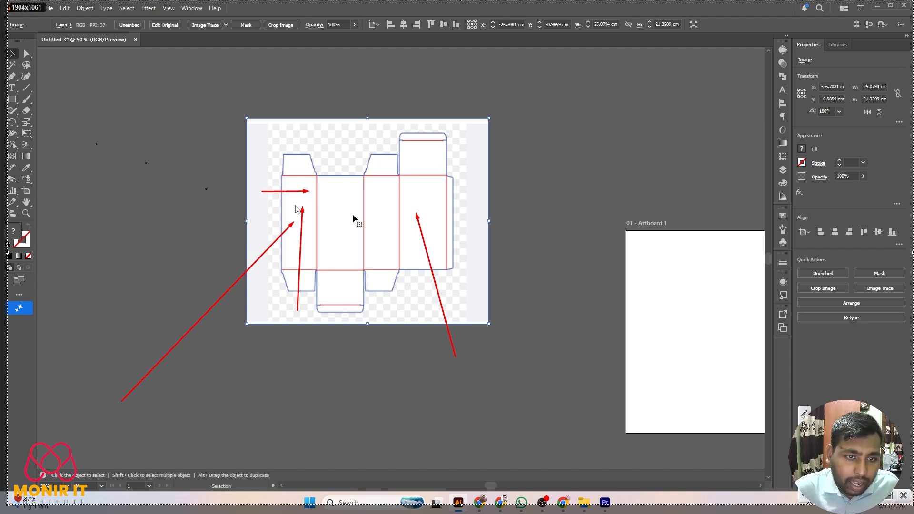
Add a red text annotation reading "6cm" on the empty canvas beside the dieline's leftmost panel.
click(12, 88)
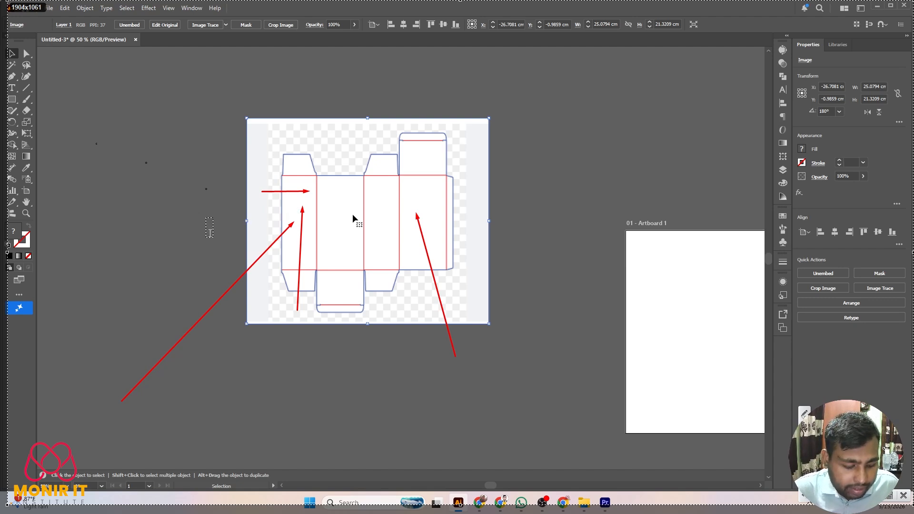
text(6cm)
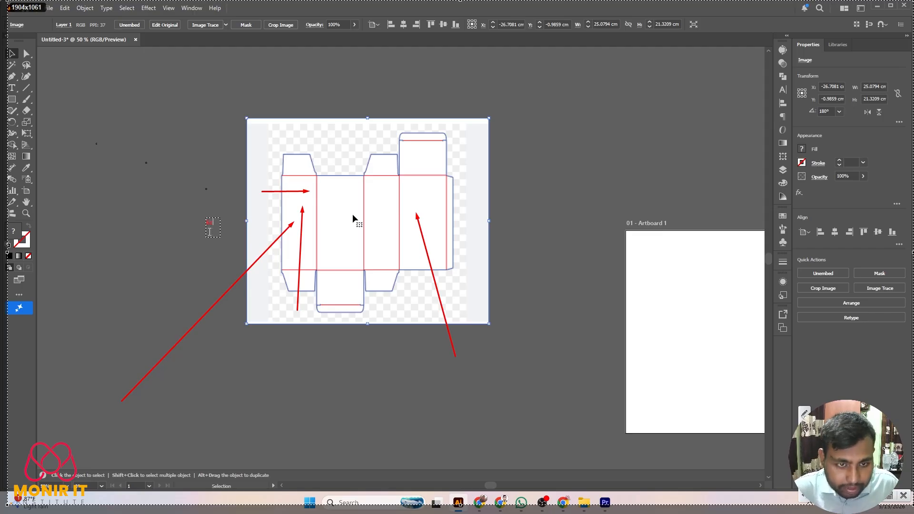
click(15, 54)
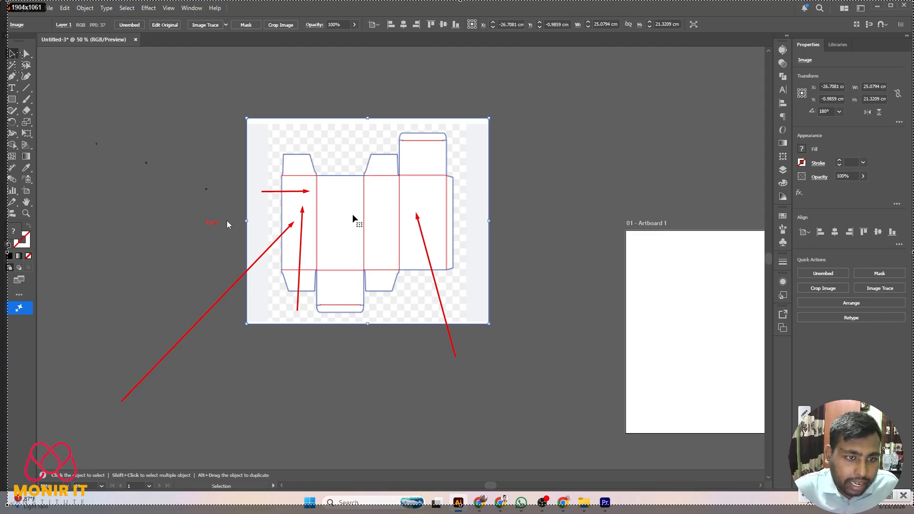
Add a second "6cm" text annotation below the first one beside the dieline.
click(284, 213)
click(225, 204)
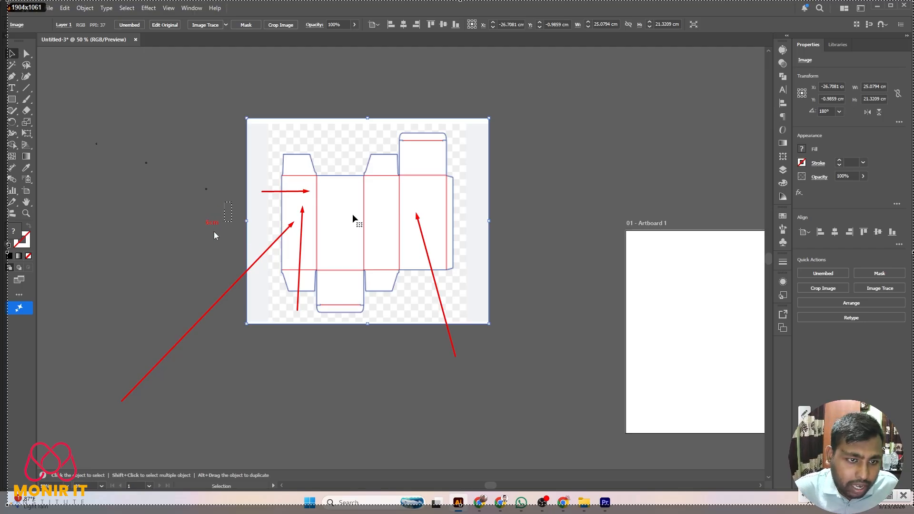
click(214, 233)
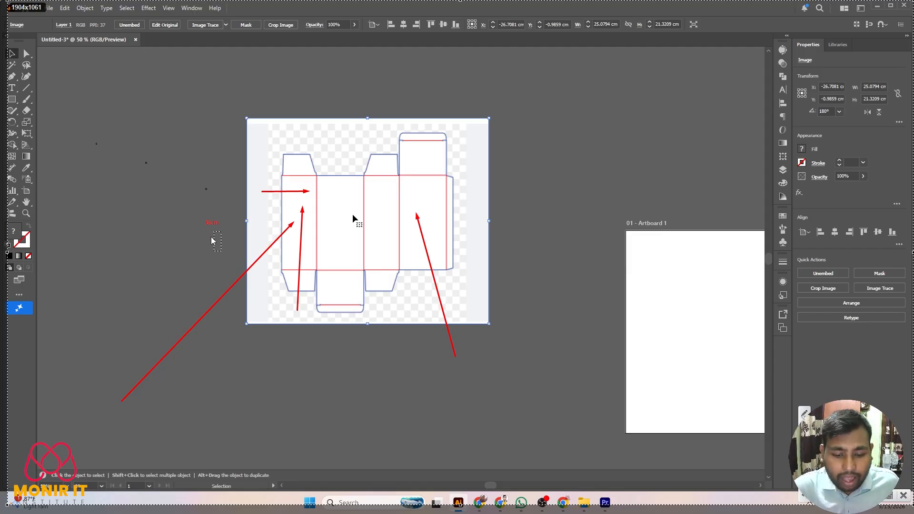
click(240, 217)
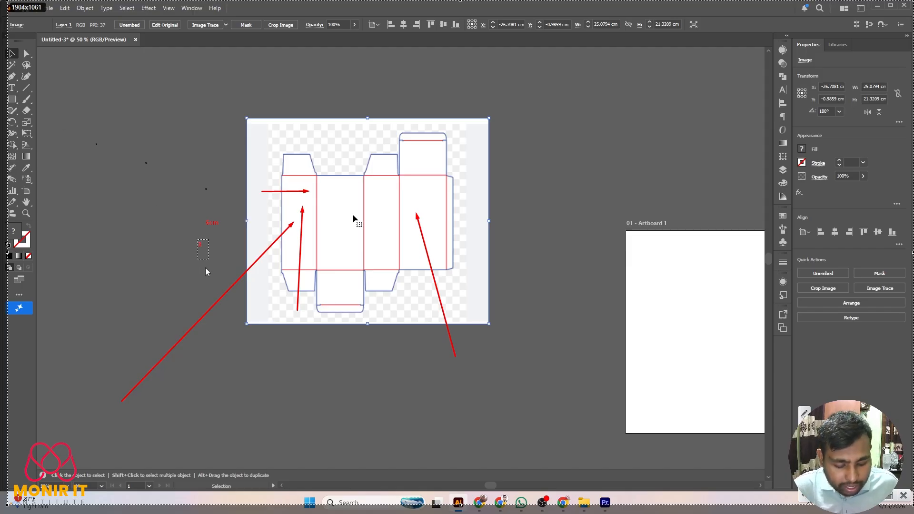
text(6cm)
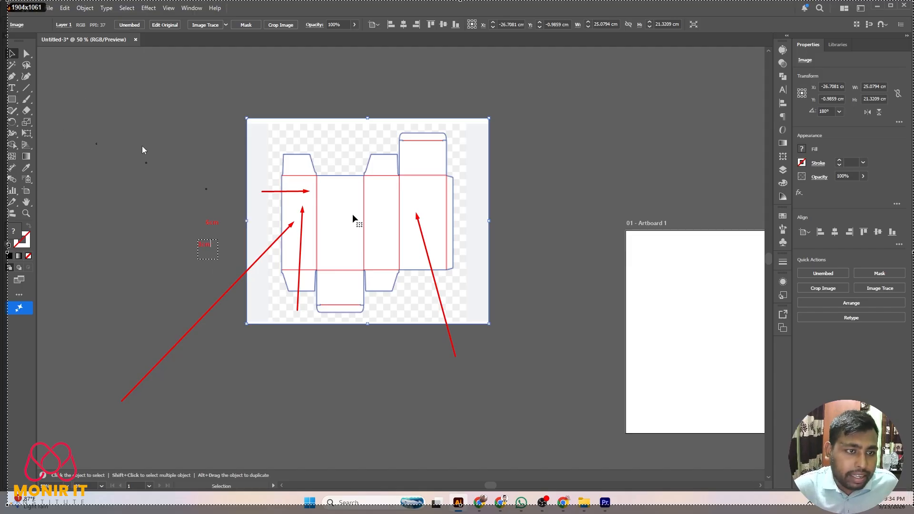
click(235, 278)
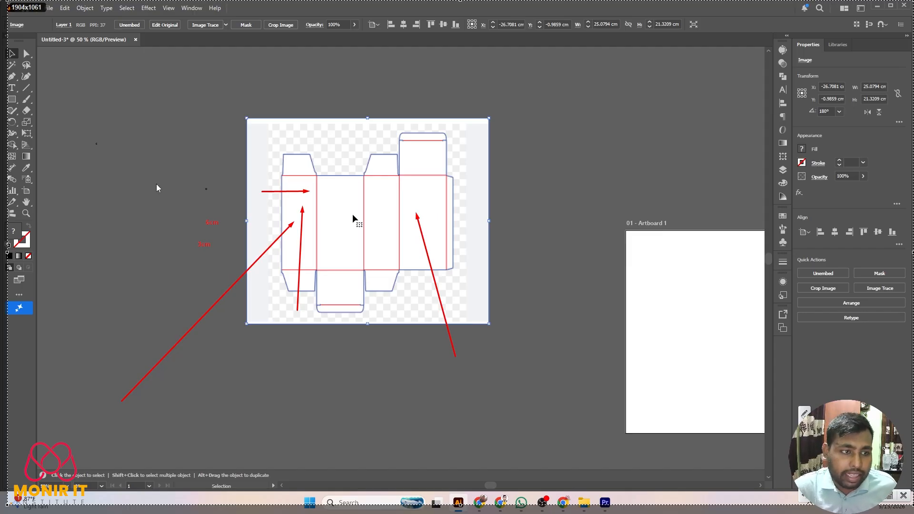
Add two red "6cm" text annotations on the dieline's rightmost large panel and save the annotated capture.
drag(425, 214, 452, 262)
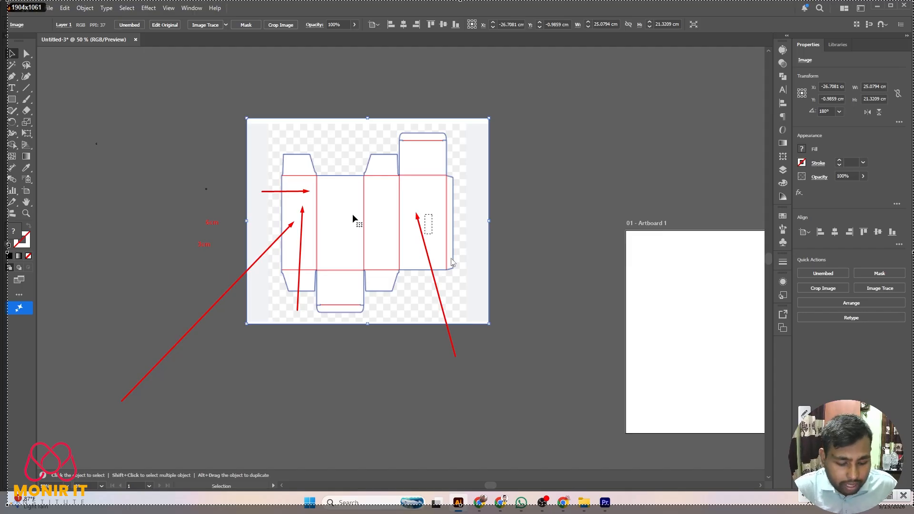
text(5c)
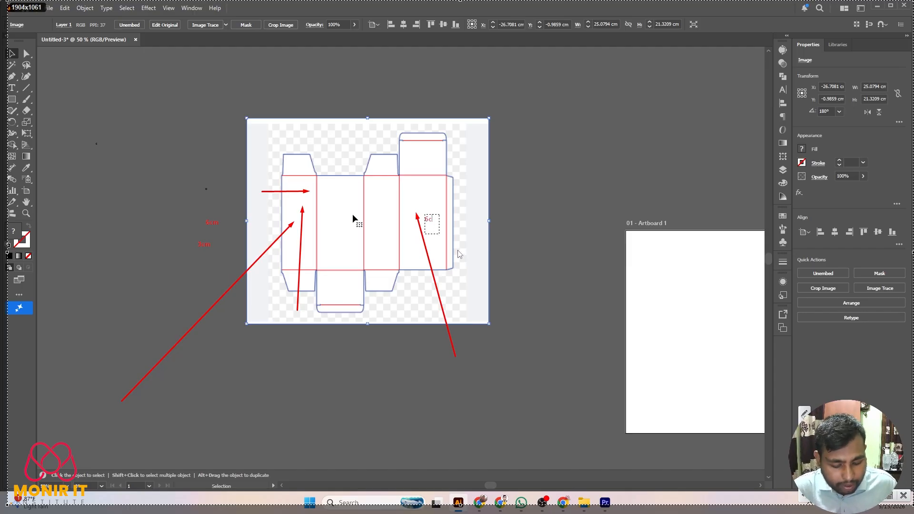
text(m)
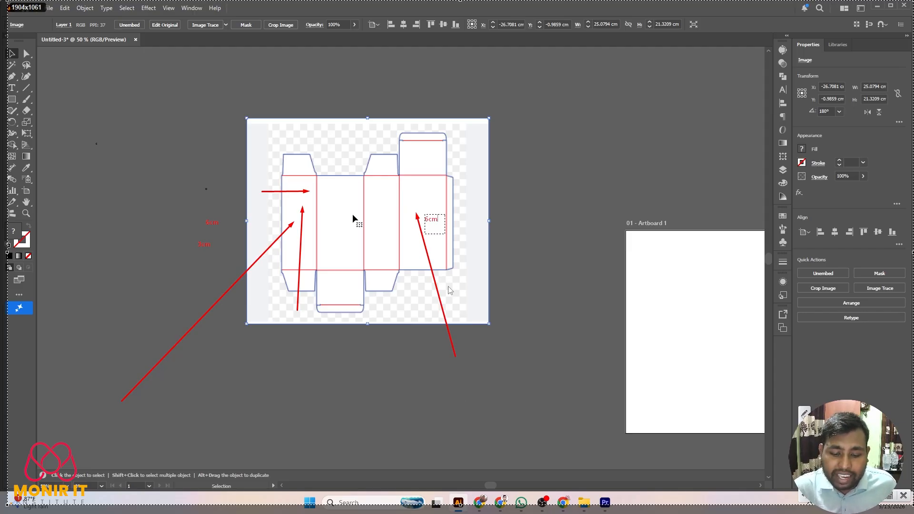
click(408, 199)
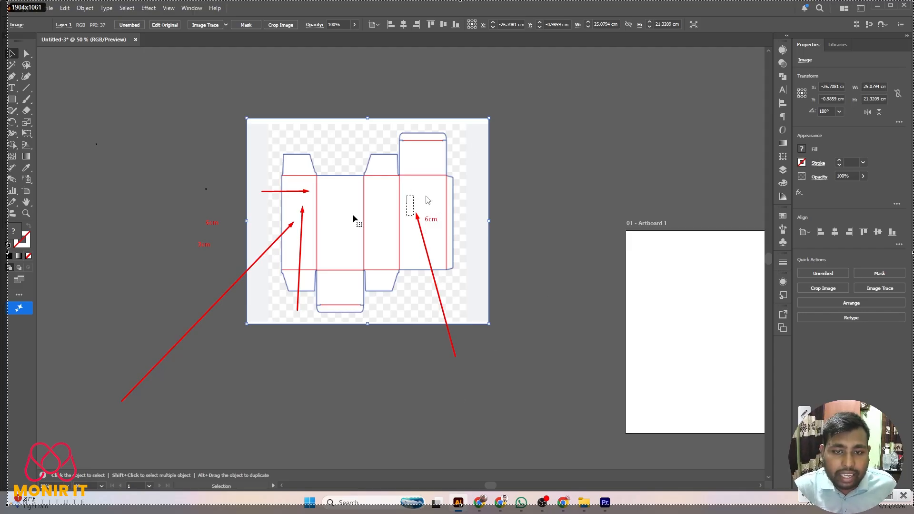
text(6cm)
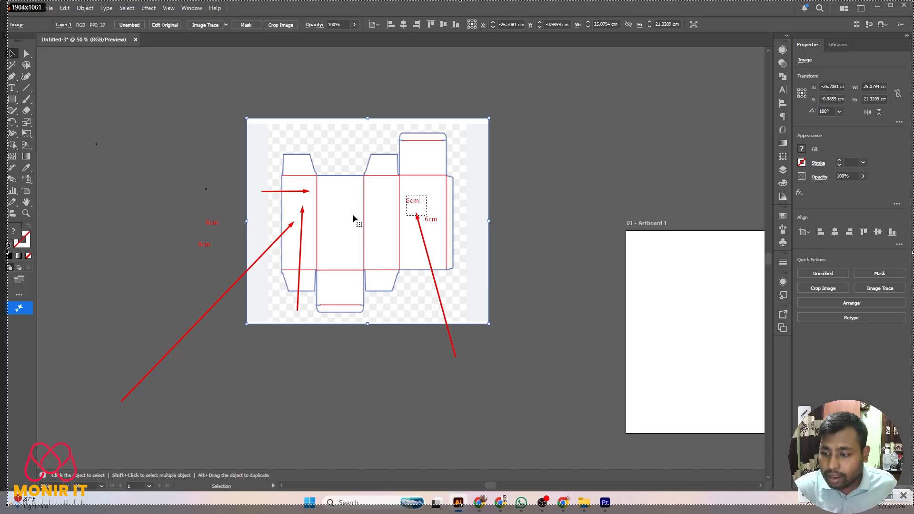
key(ctrl+s)
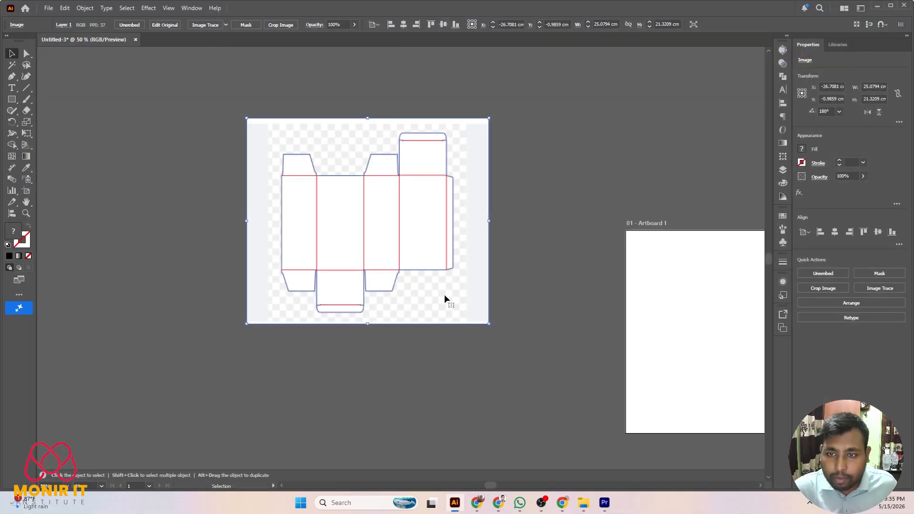
Place the annotated capture Screenshot_1.jpg over the artboard at about 43.9 × 24.5 cm and embed it.
scroll(377, 200, down, 2)
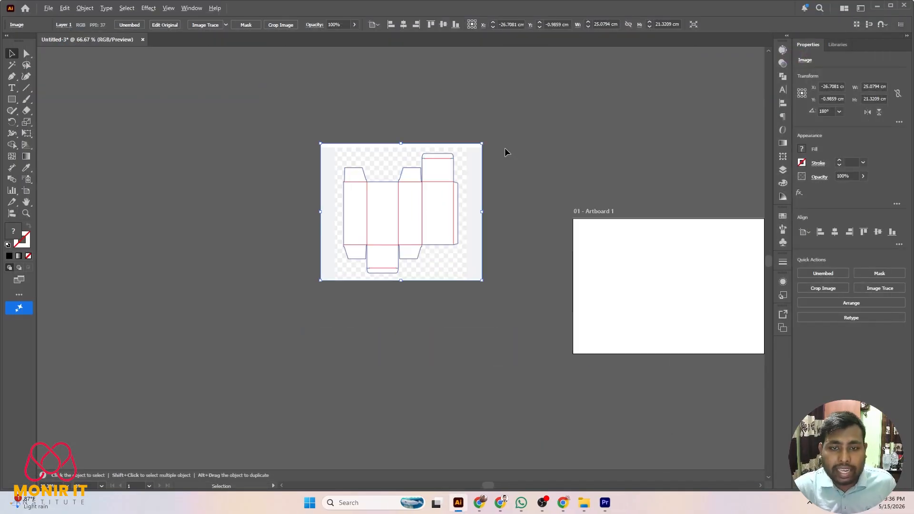
scroll(369, 179, up, 2)
scroll(368, 177, down, 1)
scroll(351, 181, down, 1)
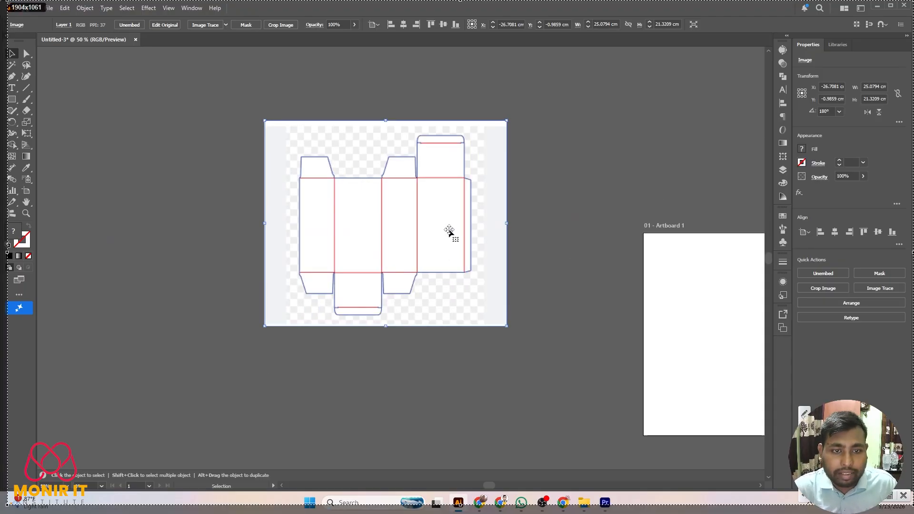
key(ctrl+shift+p)
double_click(831, 202)
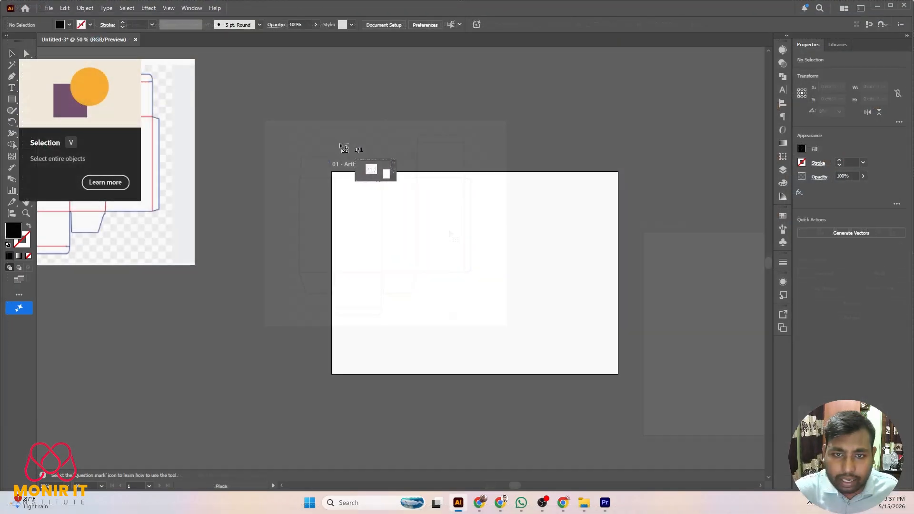
drag(294, 106, 718, 416)
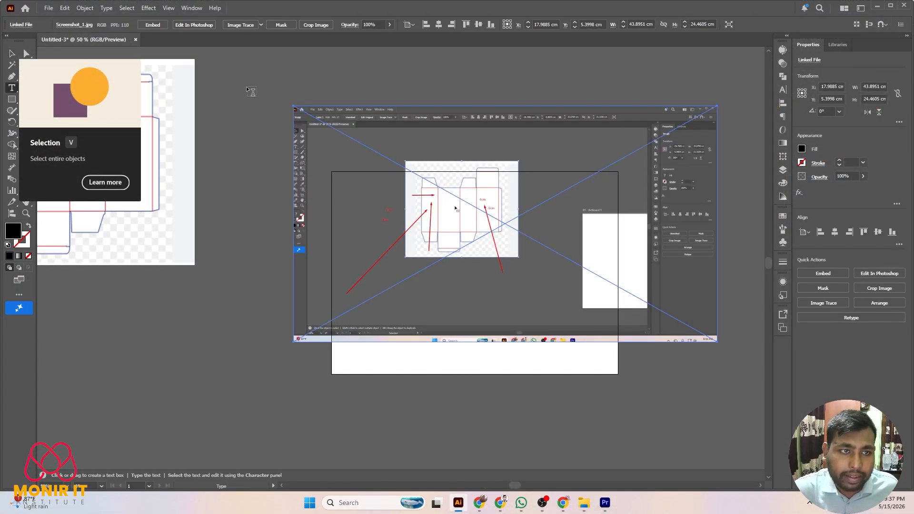
click(151, 25)
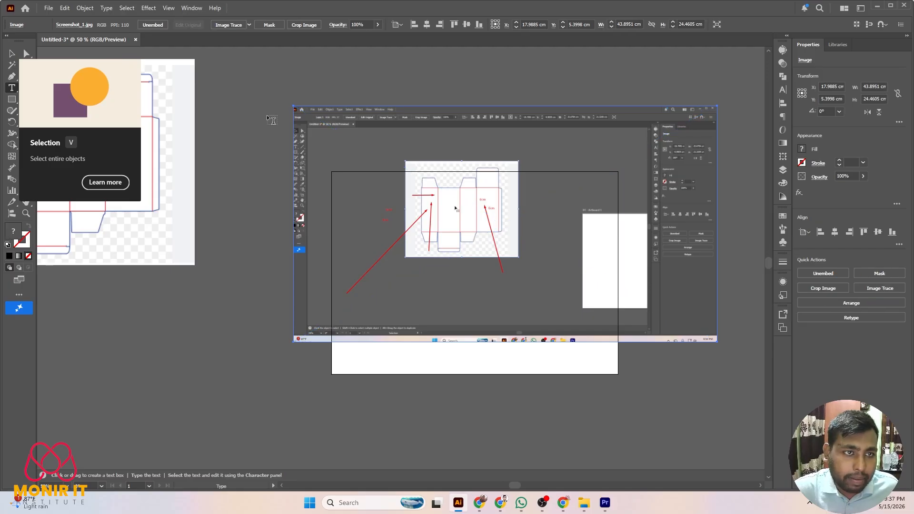
Scale the embedded capture down to about 19.38 × 10.8 cm and move it up over the artboard's upper edge.
key(v)
drag(506, 105, 506, 172)
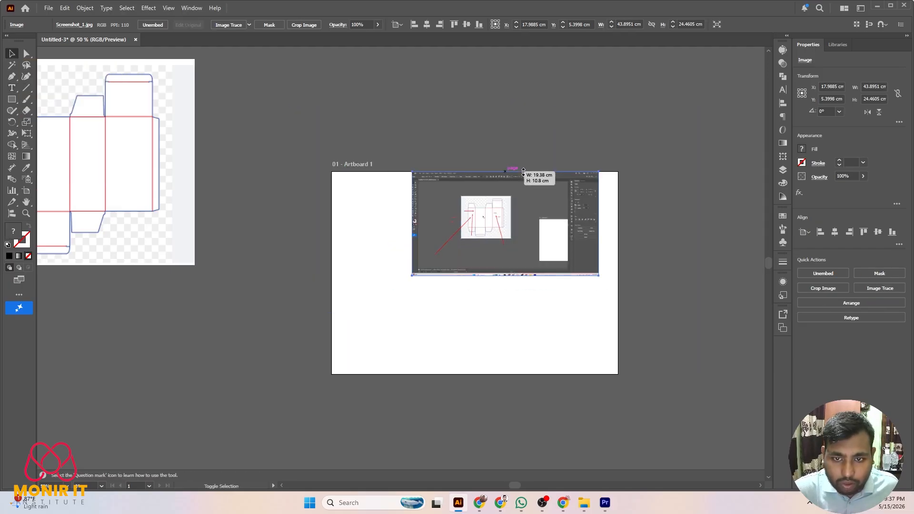
drag(490, 219, 462, 124)
Draw a rectangle of about 5.08 × 4.33 cm over the capture's dieline image and use it as a clipping mask.
scroll(461, 118, up, 5)
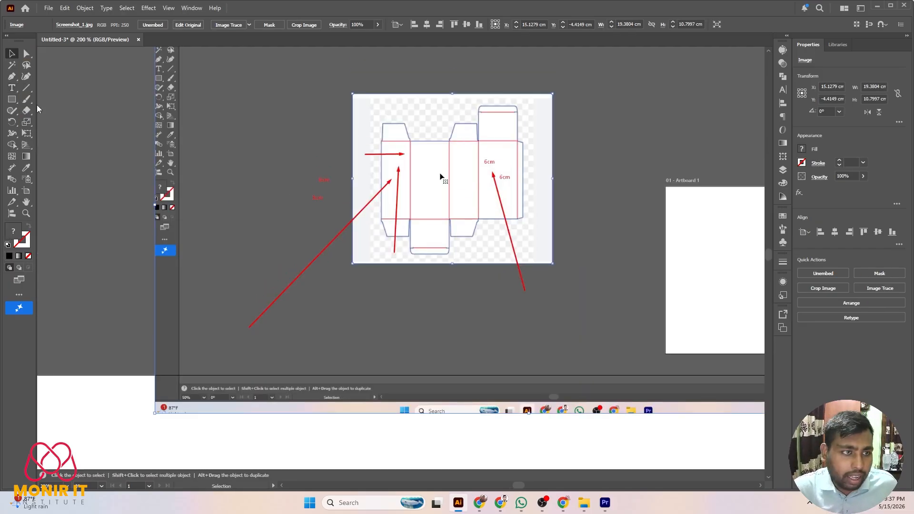
click(8, 100)
drag(356, 96, 552, 262)
key(v)
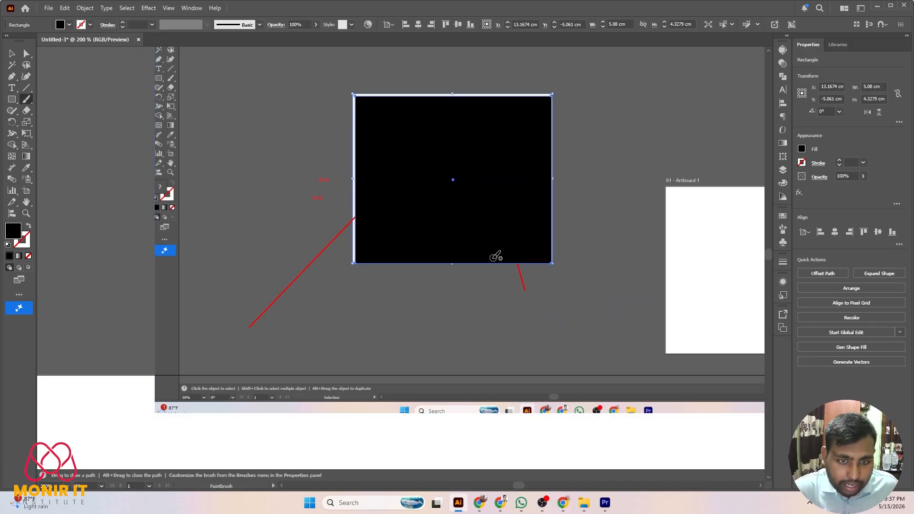
scroll(389, 231, down, 4)
drag(425, 144, 469, 337)
right_click(428, 205)
click(478, 354)
Enlarge the clipped dieline image to about 20.99 × 17.88 cm and position it above the artboard.
drag(368, 334, 284, 142)
scroll(334, 189, up, 4)
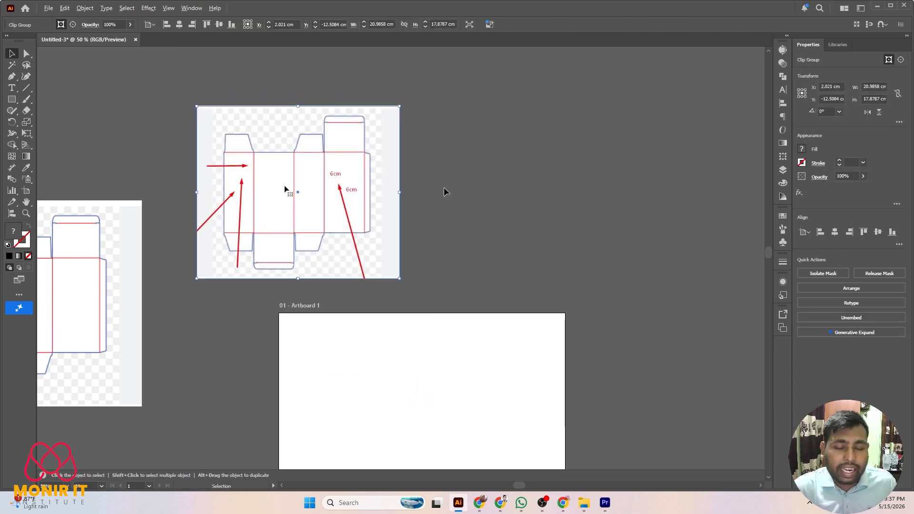
scroll(471, 184, down, 1)
scroll(382, 214, up, 1)
scroll(332, 174, down, 1)
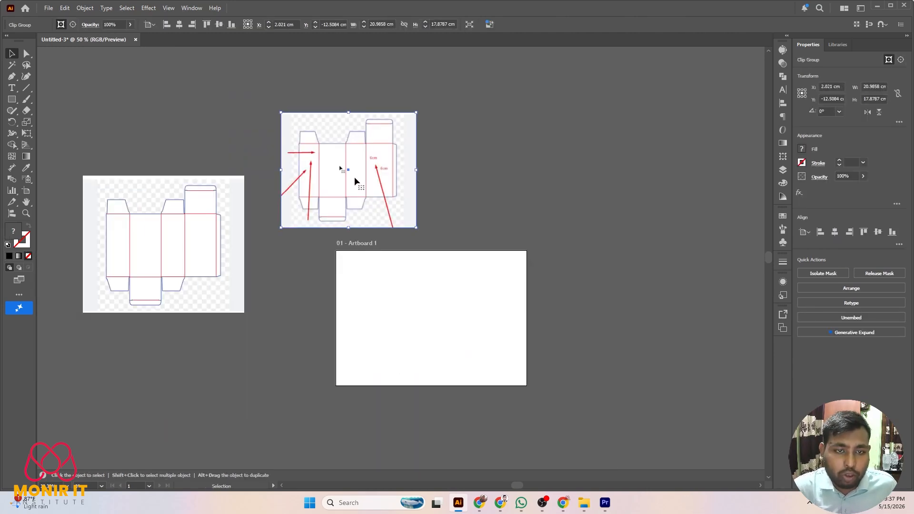
scroll(306, 144, up, 2)
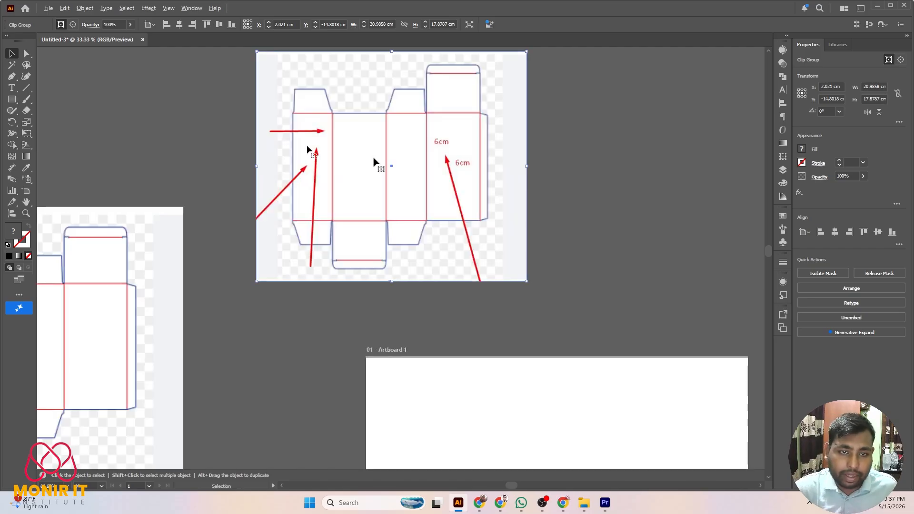
scroll(309, 174, down, 1)
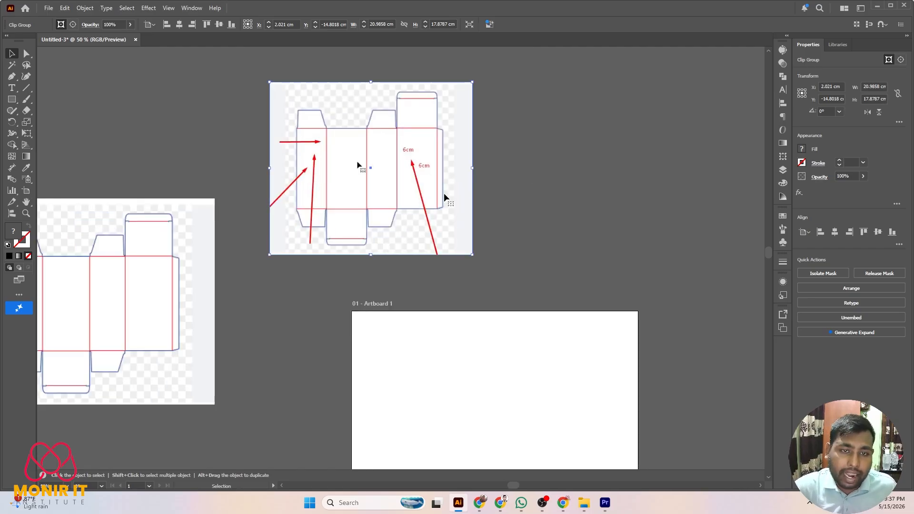
Create a rectangle 3 cm wide and 6 cm high on the empty canvas beside the annotated dieline.
click(12, 99)
scroll(415, 190, down, 2)
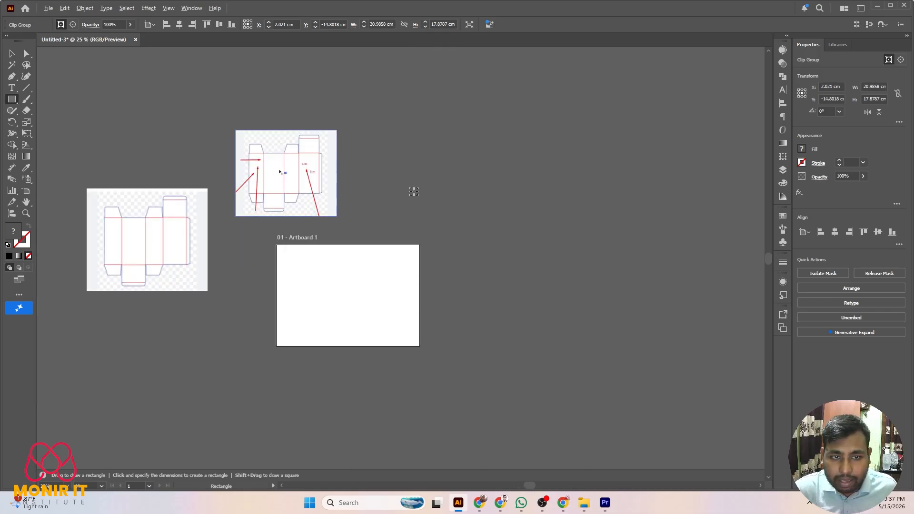
scroll(381, 161, up, 2)
click(381, 160)
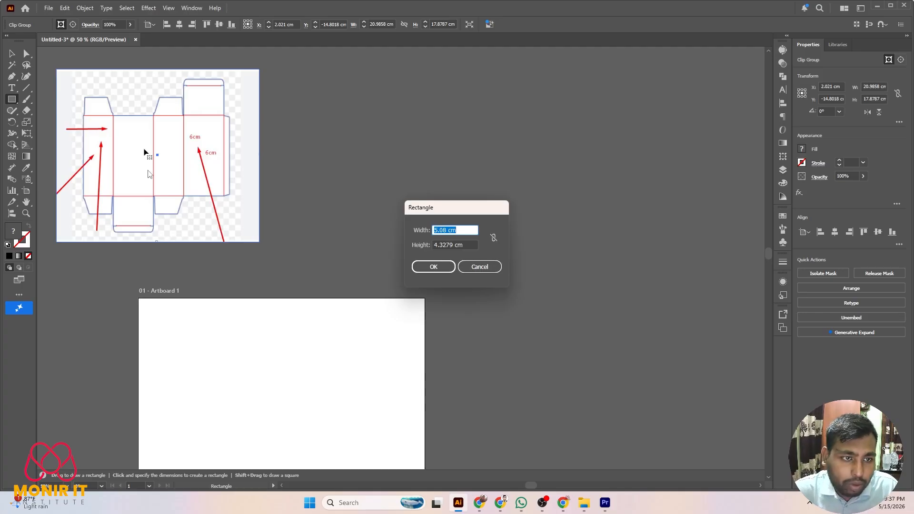
key(Tab)
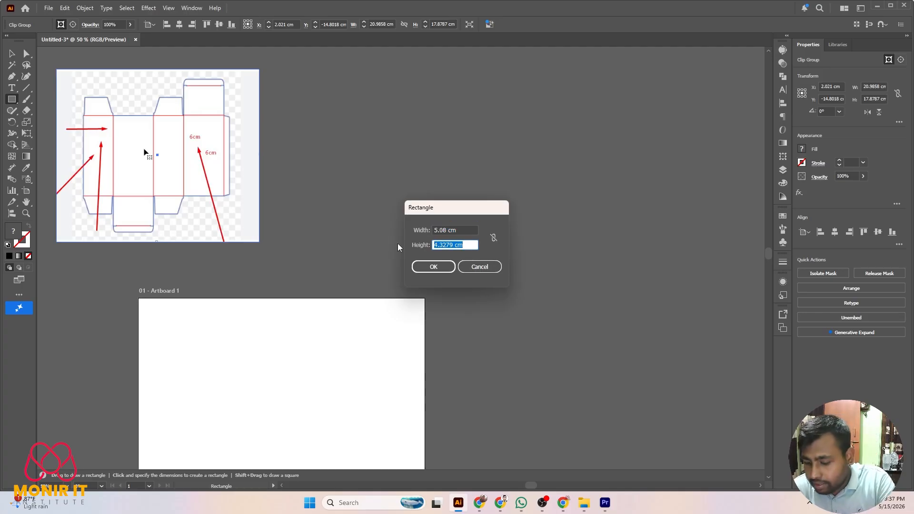
text(6)
click(457, 229)
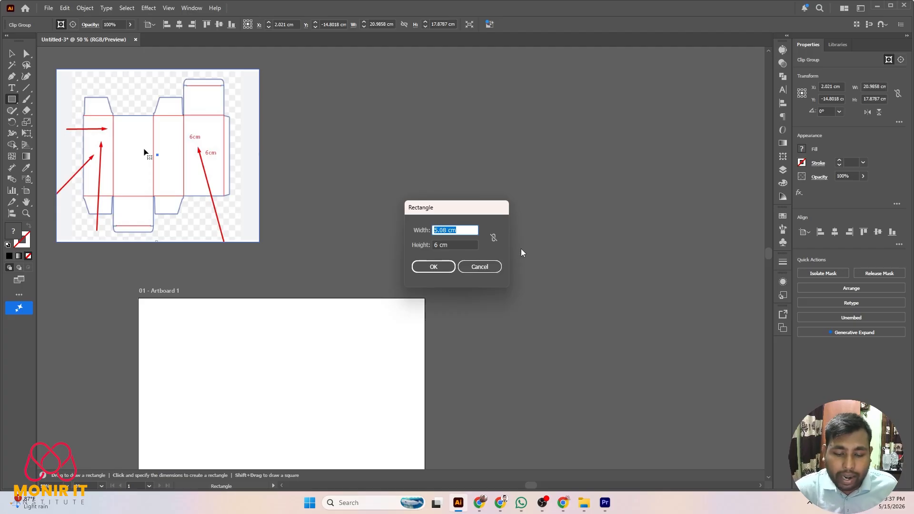
text(3)
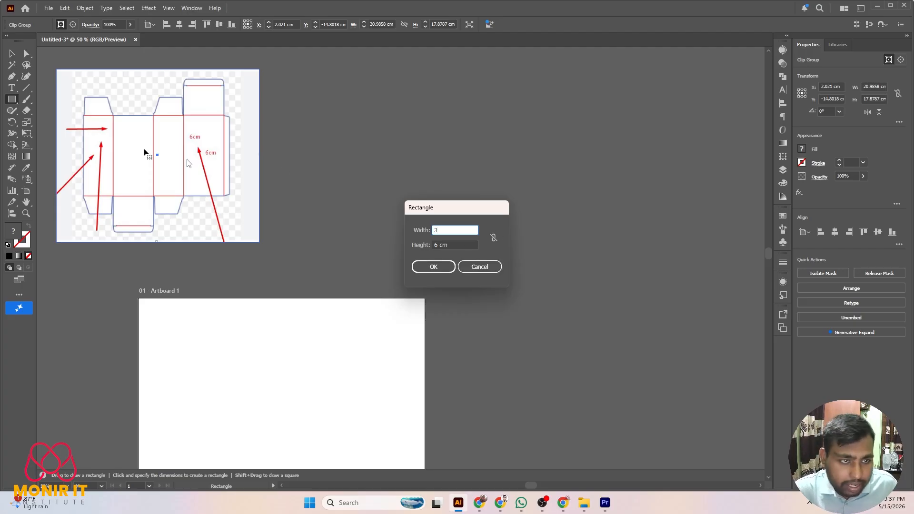
click(436, 267)
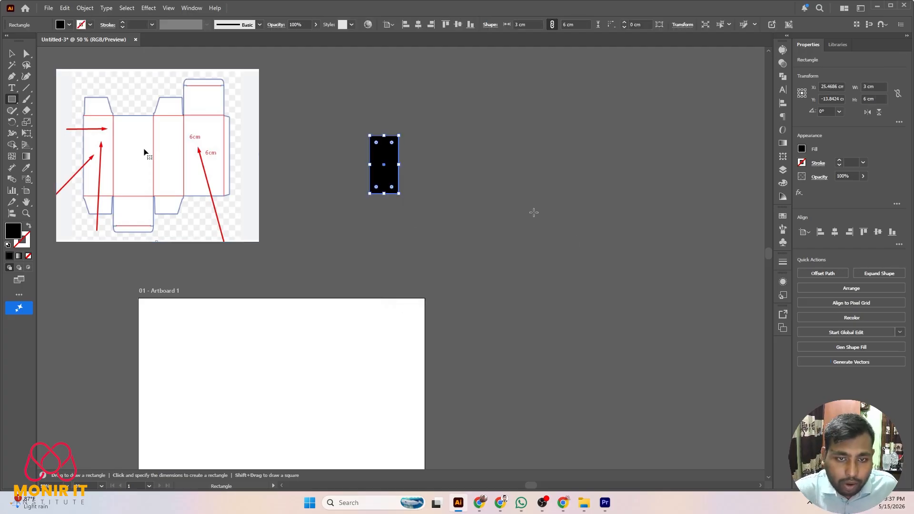
Reposition the 3 × 6 cm rectangle and duplicate it with a gap beside the original.
key(v)
click(448, 188)
mouse_move(372, 166)
mouse_down()
mouse_move(386, 161)
mouse_move(373, 182)
mouse_up()
scroll(403, 160, up, 3)
scroll(493, 185, down, 2)
click(536, 190)
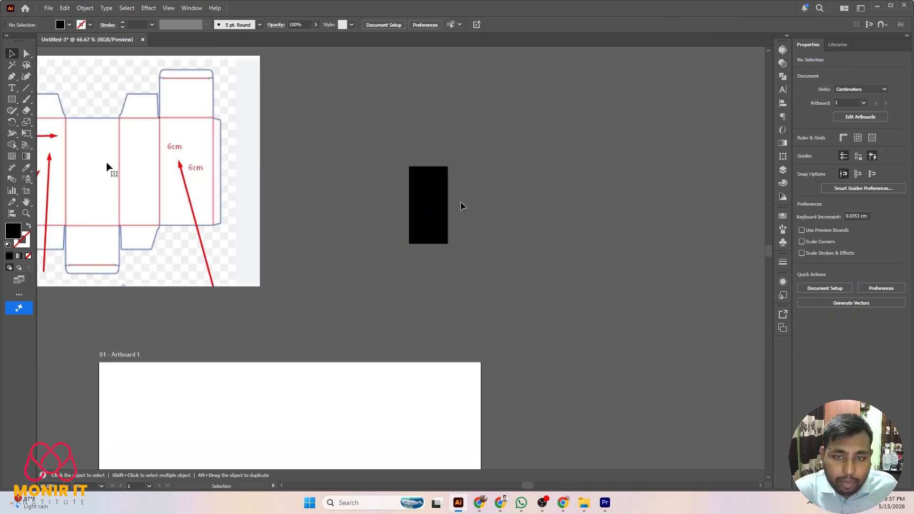
mouse_move(427, 196)
mouse_down()
mouse_move(361, 196)
mouse_move(464, 195)
mouse_move(442, 195)
mouse_up()
click(522, 200)
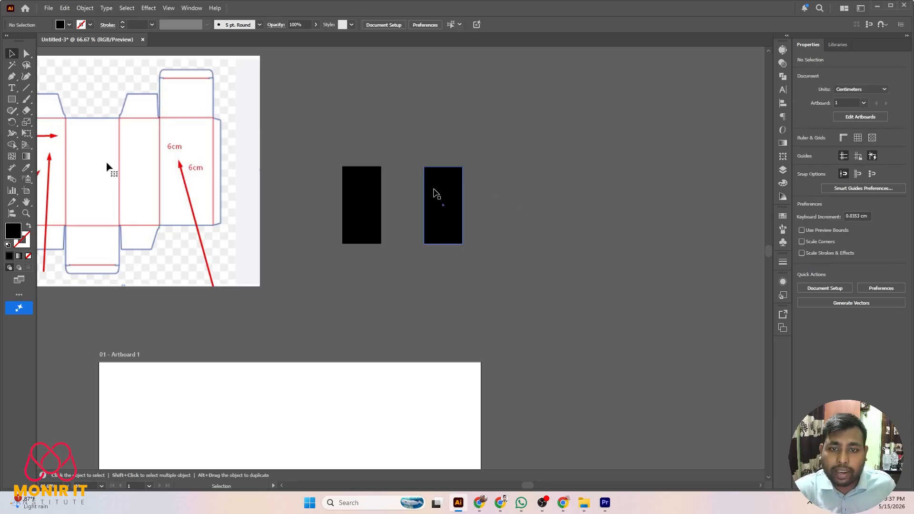
Select the duplicate rectangle and display its Transform properties.
click(435, 190)
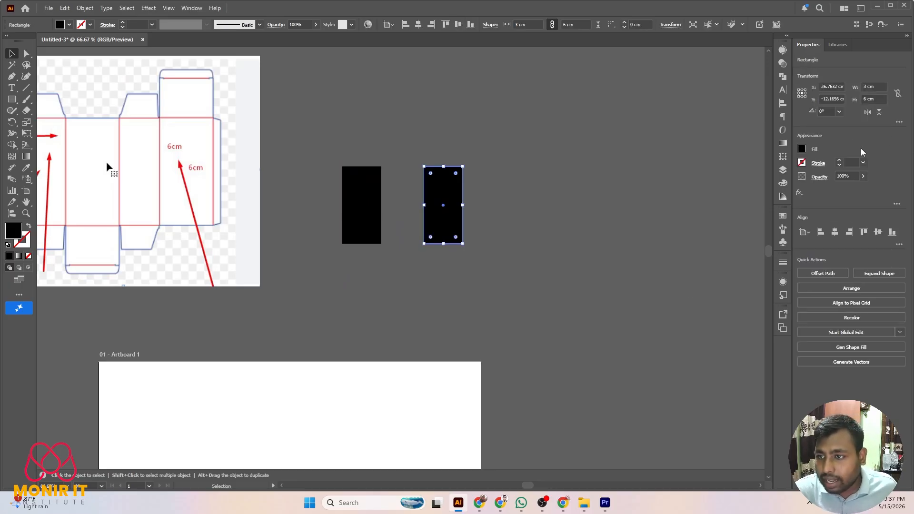
click(784, 159)
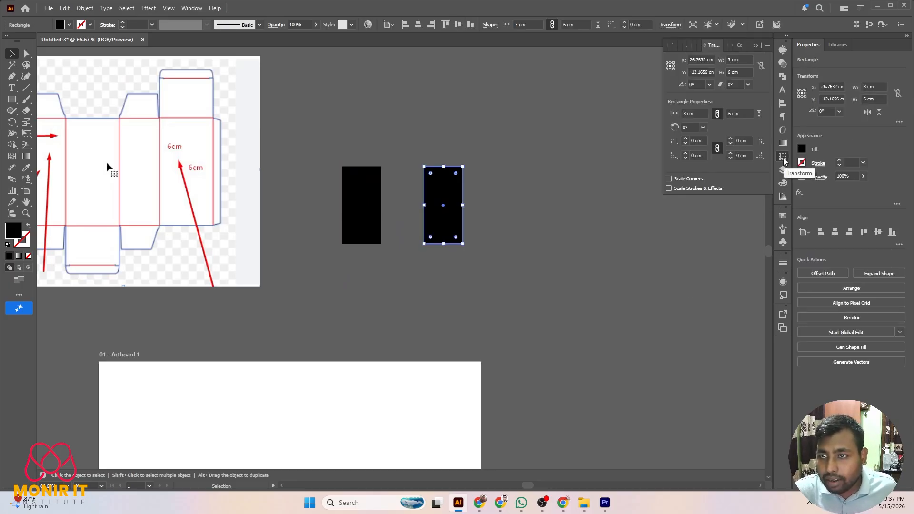
click(784, 159)
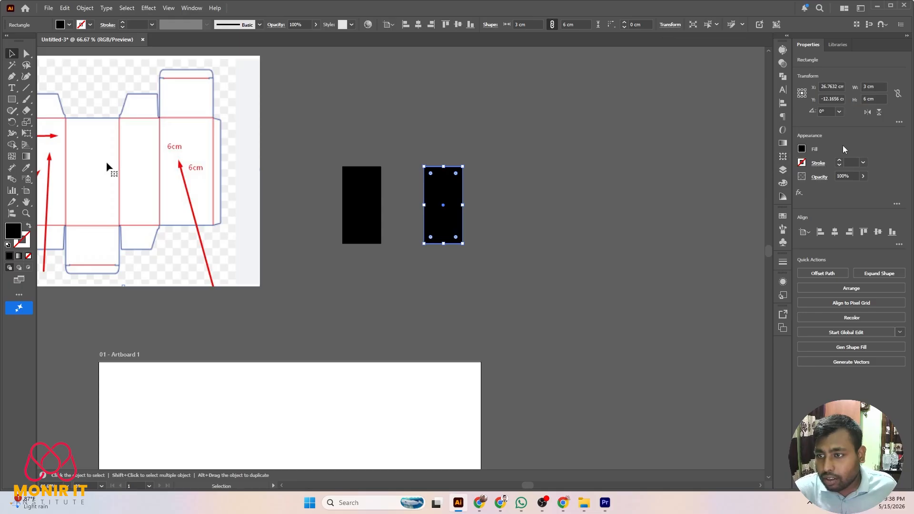
click(783, 157)
click(594, 149)
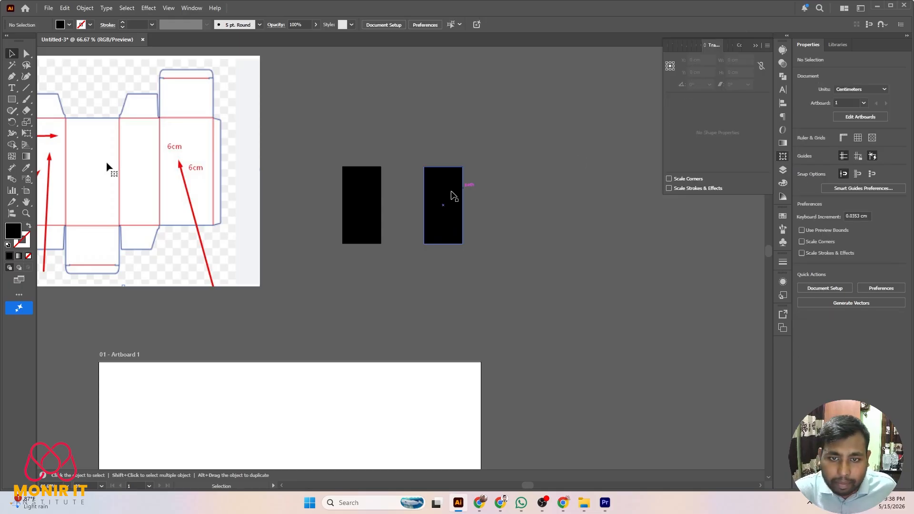
Delete the duplicate rectangle and create a rectangle 5 cm wide and 6 cm high in its place.
click(440, 196)
key(Delete)
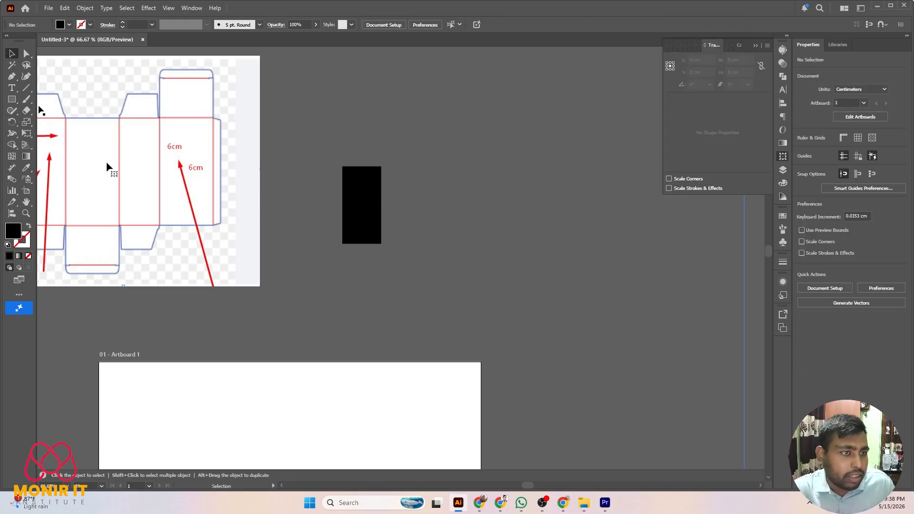
click(12, 99)
click(551, 229)
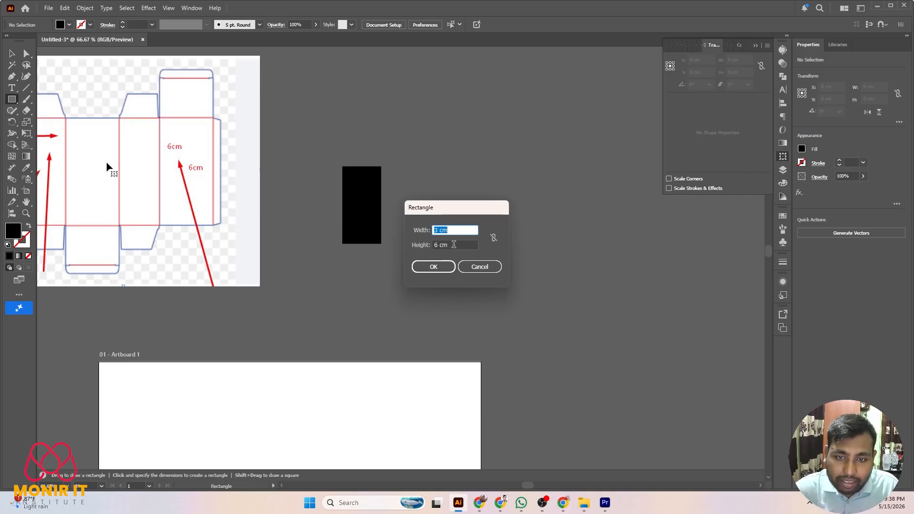
click(454, 244)
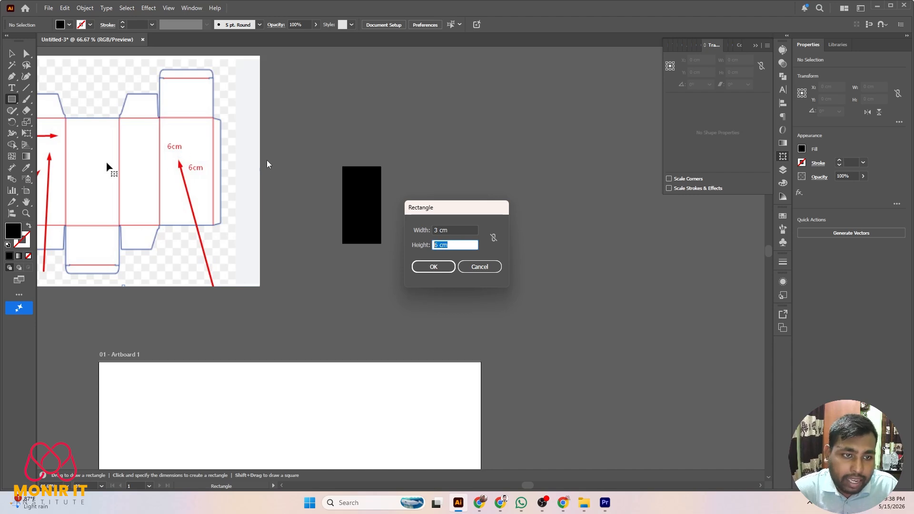
click(453, 230)
text(5)
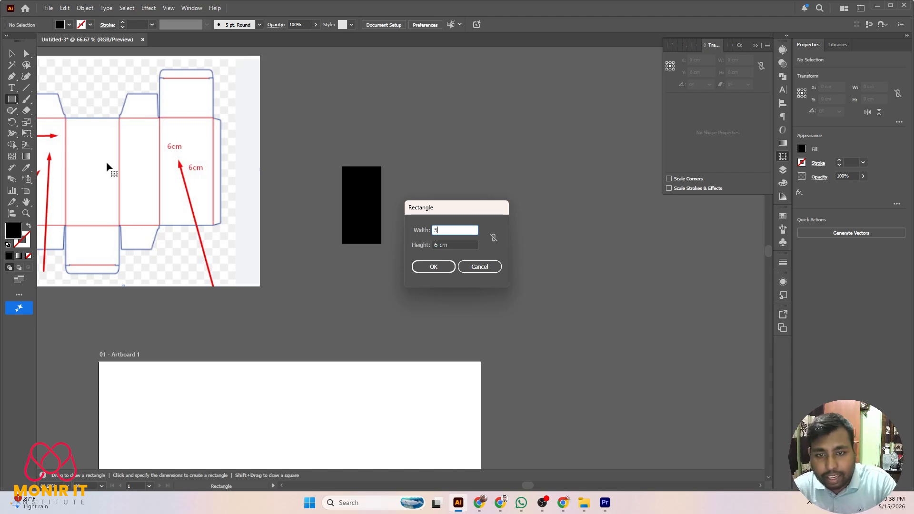
click(434, 267)
key(v)
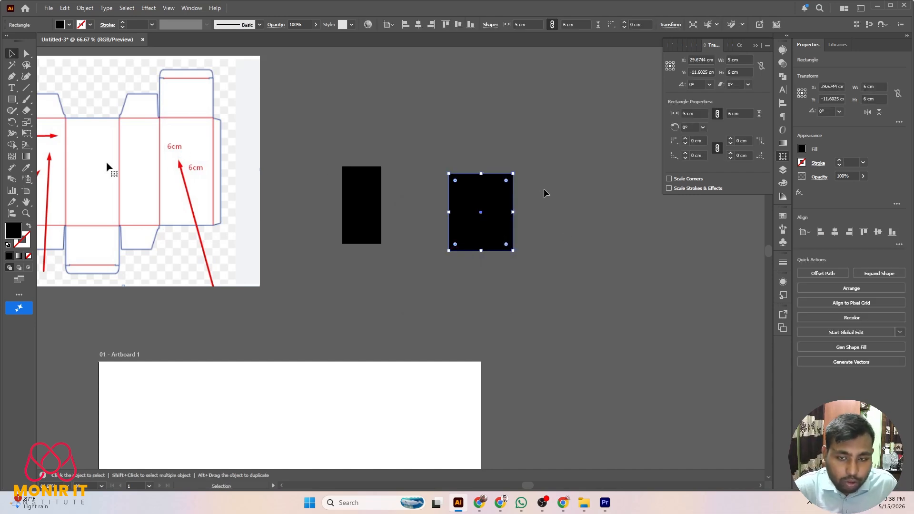
Move the 5 × 6 cm rectangle flush against the side of the 3 × 6 cm rectangle.
click(545, 194)
drag(481, 216, 340, 192)
scroll(453, 206, up, 3)
scroll(566, 206, down, 3)
scroll(541, 214, up, 2)
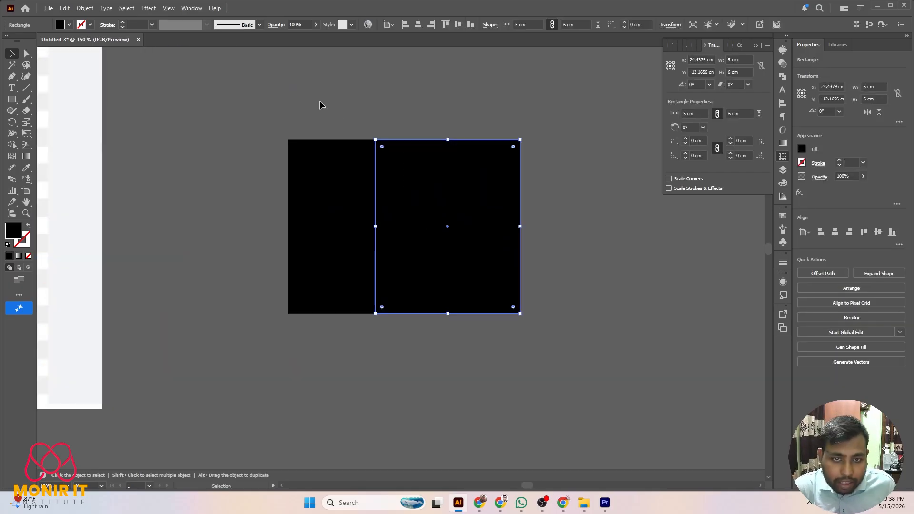
Select both adjoining rectangles and move them together to a clear area of the canvas.
drag(320, 101, 481, 182)
scroll(444, 249, down, 3)
scroll(481, 182, up, 3)
scroll(565, 192, down, 1)
scroll(508, 170, up, 2)
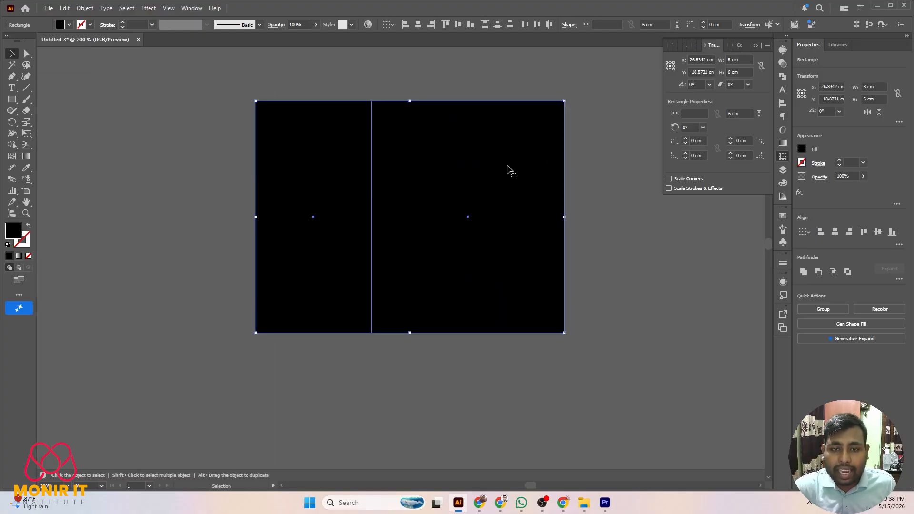
scroll(405, 198, up, 2)
scroll(390, 193, down, 1)
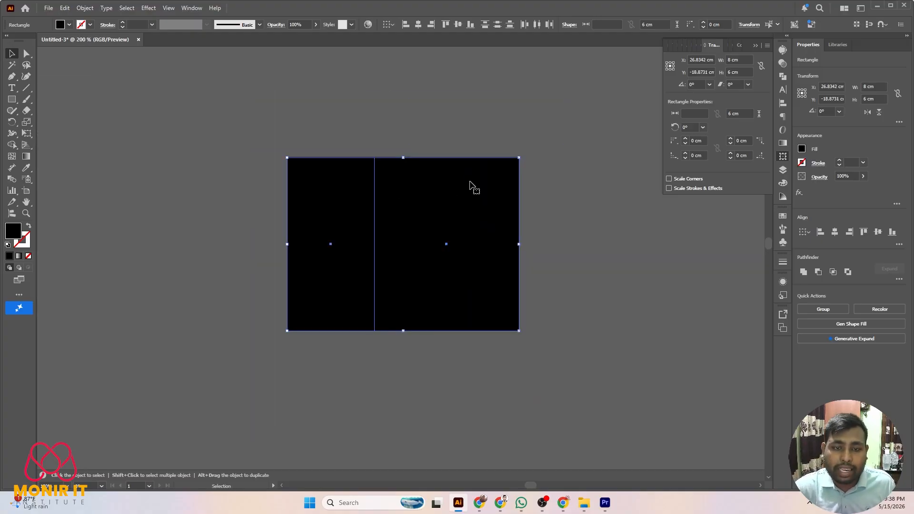
In outline view, snap the corners of the two rectangles together at their shared edge, and return to preview.
key(a)
key(ctrl+y)
click(413, 149)
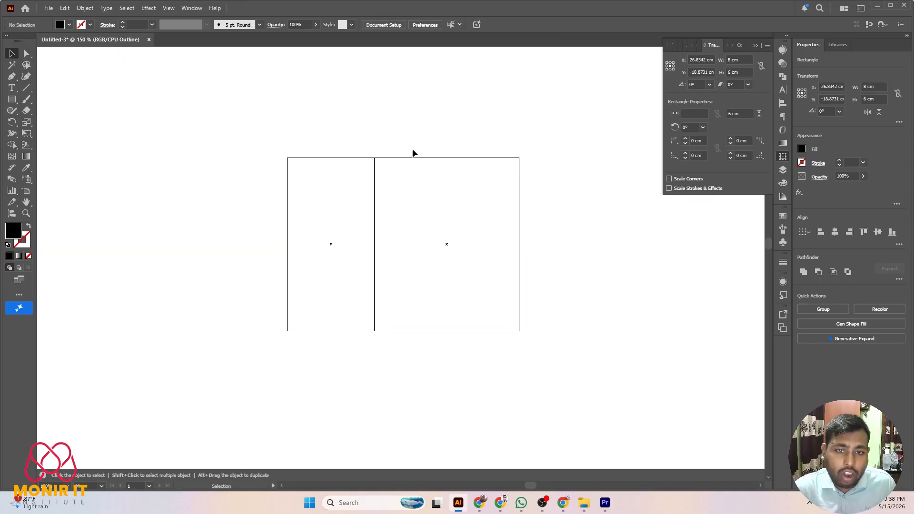
scroll(378, 160, up, 10)
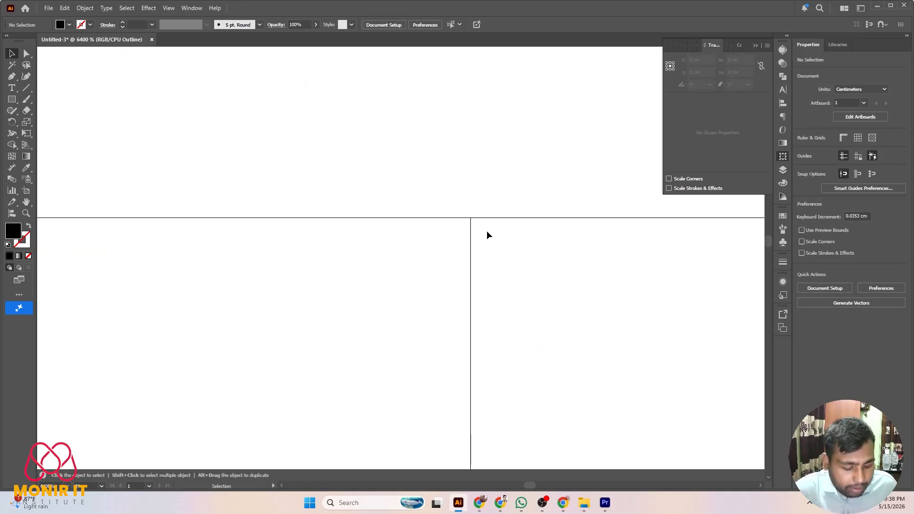
scroll(479, 224, up, 8)
scroll(428, 293, down, 4)
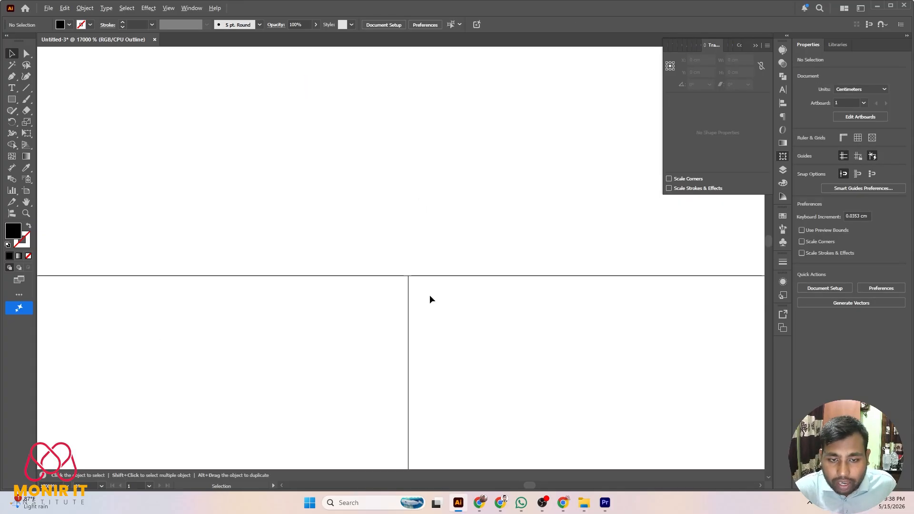
drag(370, 149, 363, 151)
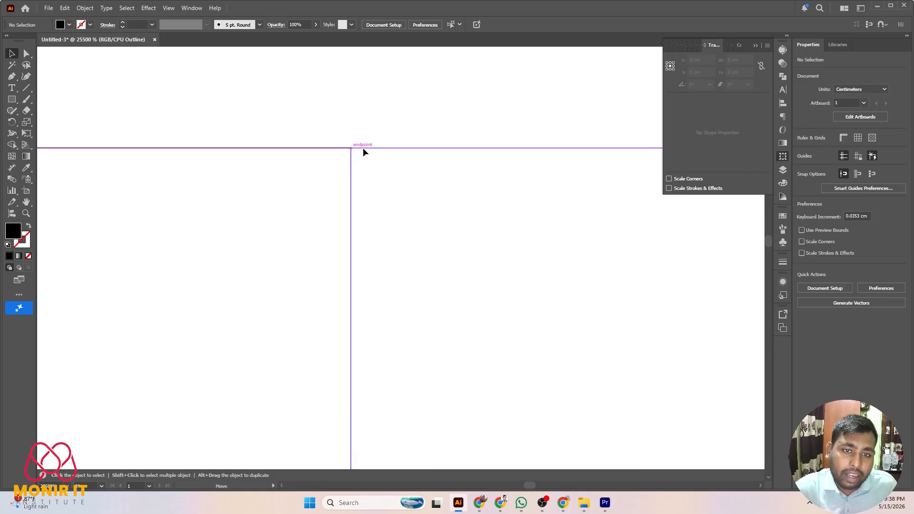
drag(363, 150, 363, 149)
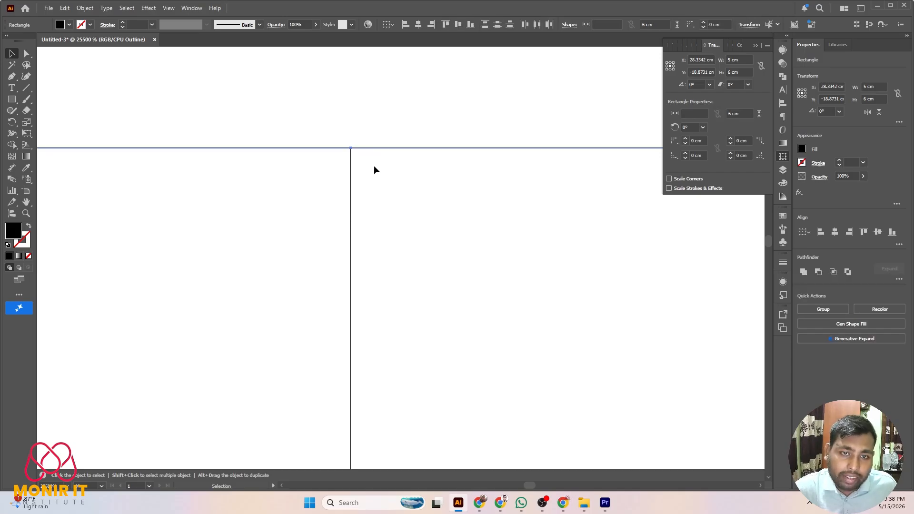
click(370, 138)
key(a)
key(ctrl+y)
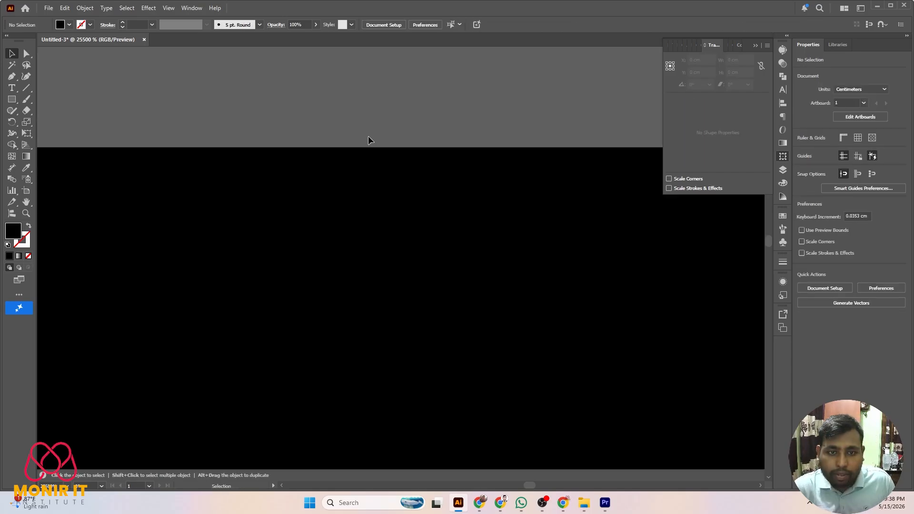
Remove the fill from both rectangles and give them a CMYK Red stroke.
scroll(368, 155, down, 10)
scroll(367, 169, up, 1)
scroll(409, 138, down, 2)
scroll(399, 145, down, 4)
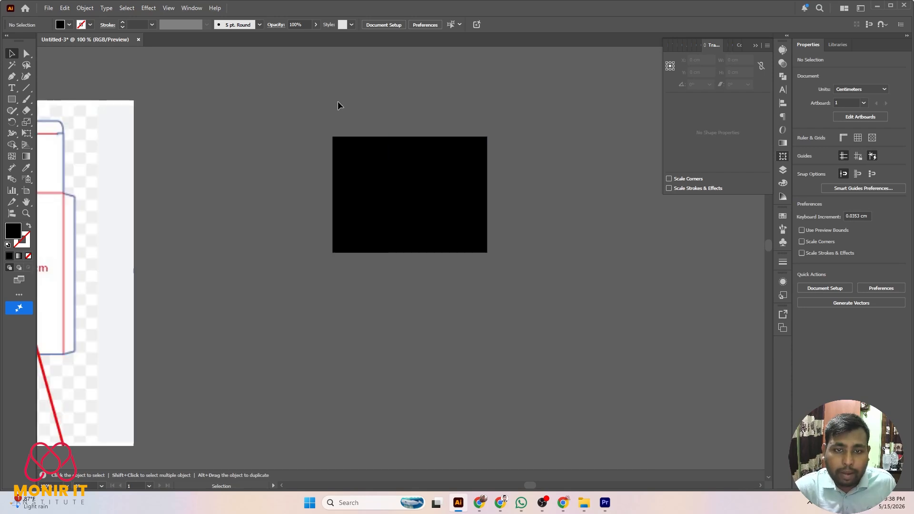
drag(338, 102, 506, 291)
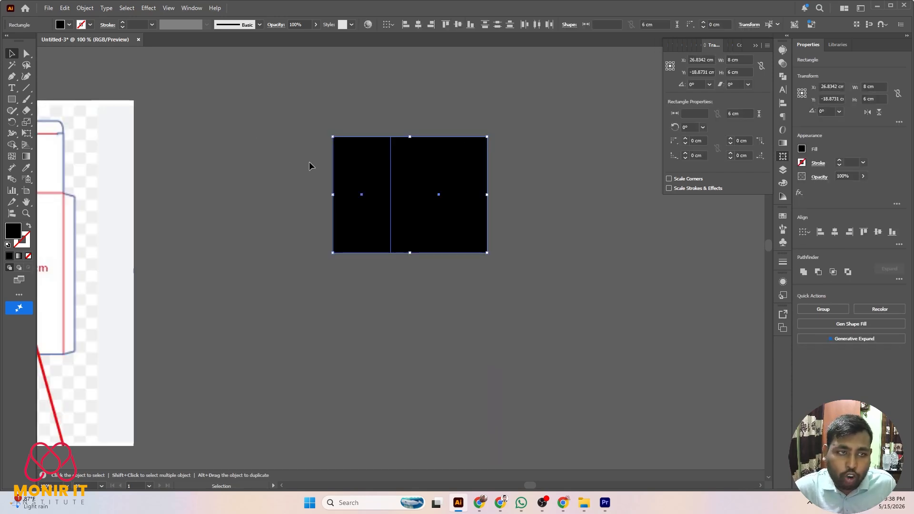
click(69, 25)
click(7, 94)
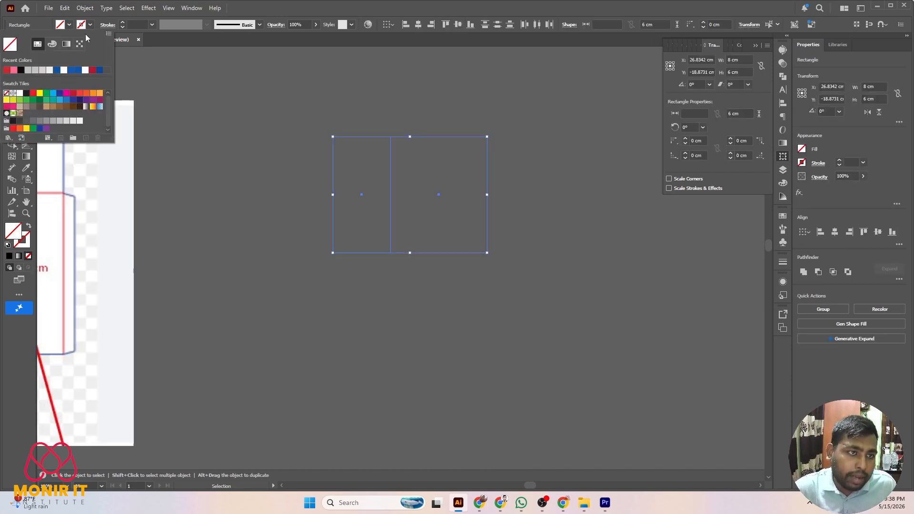
click(86, 26)
click(87, 27)
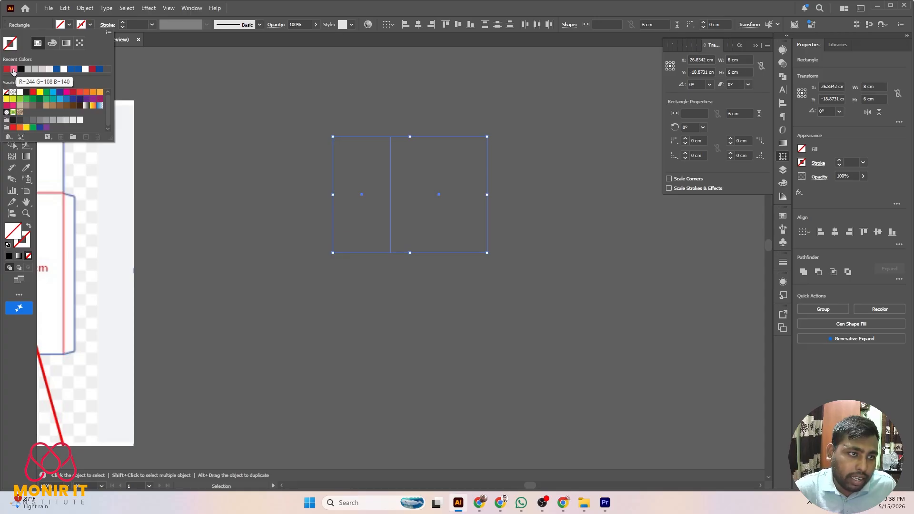
click(34, 93)
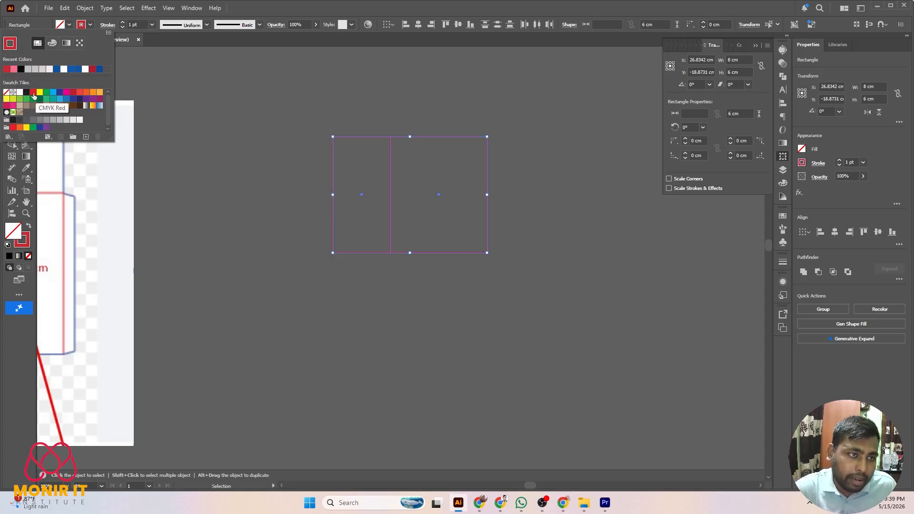
click(219, 204)
click(228, 182)
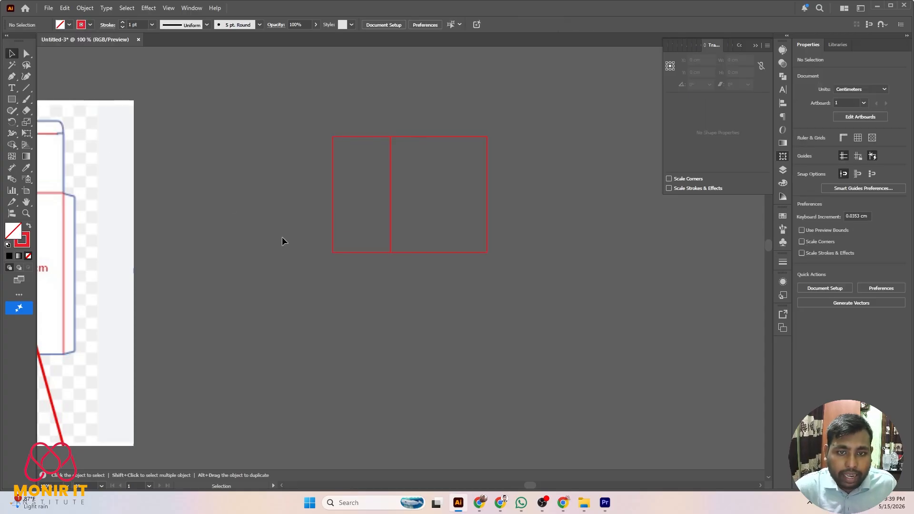
Duplicate the pair of red-outlined rectangles and place the copy flush beside the original to form four panels.
key(ctrl+a)
drag(487, 194, 640, 199)
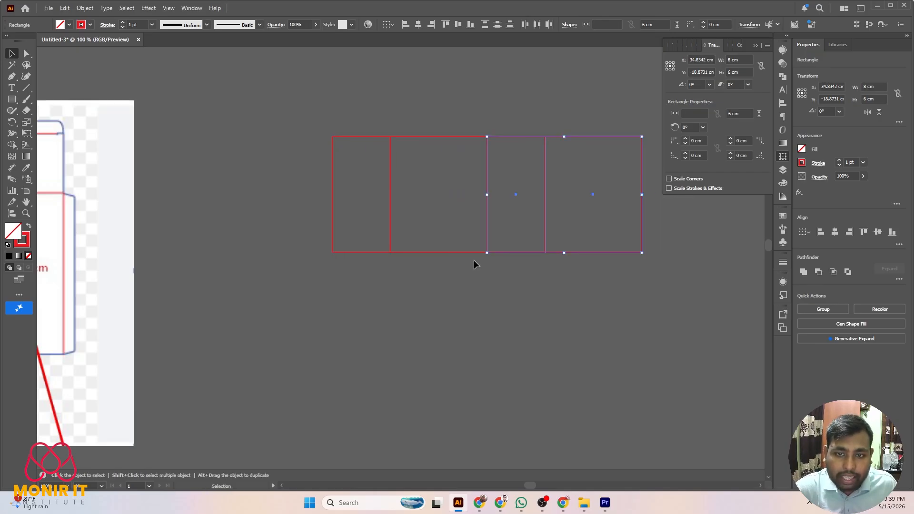
click(472, 262)
scroll(452, 265, down, 3)
scroll(401, 271, up, 3)
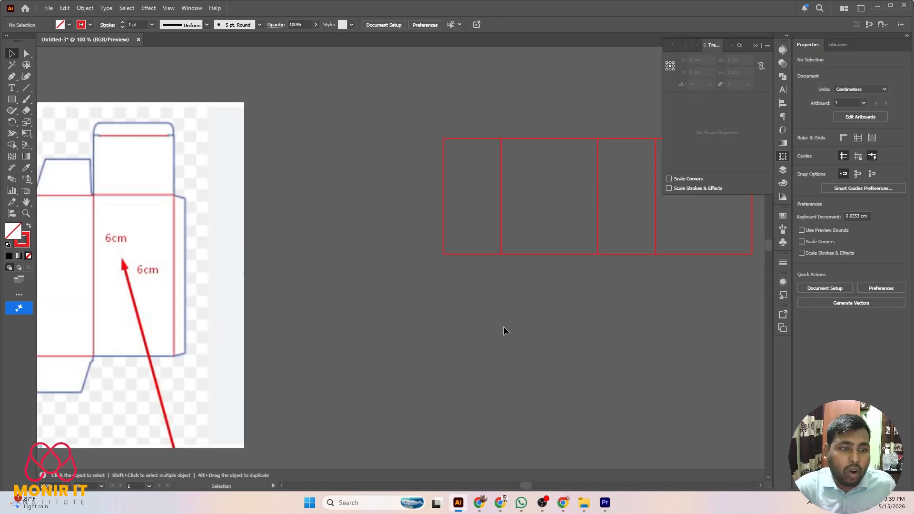
Compare the four-panel strip with the main body panels of the annotated reference dieline.
scroll(504, 329, down, 2)
scroll(259, 298, up, 1)
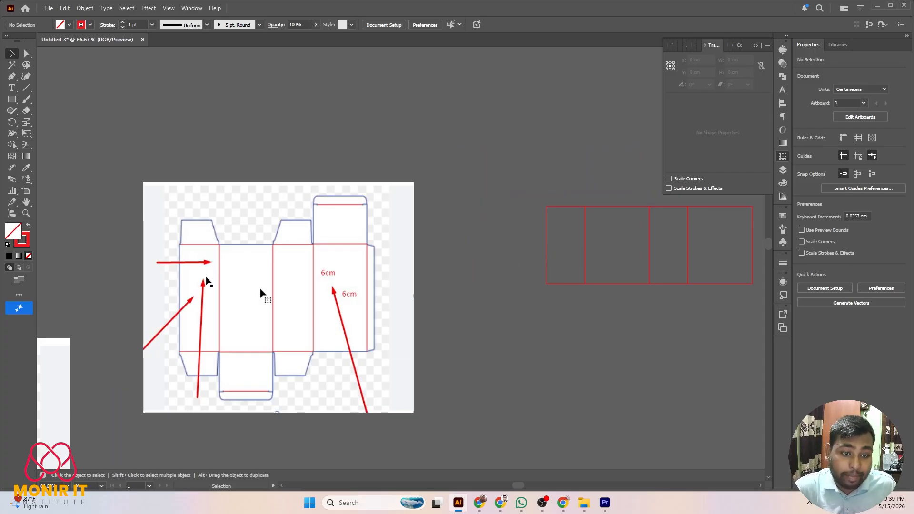
click(620, 252)
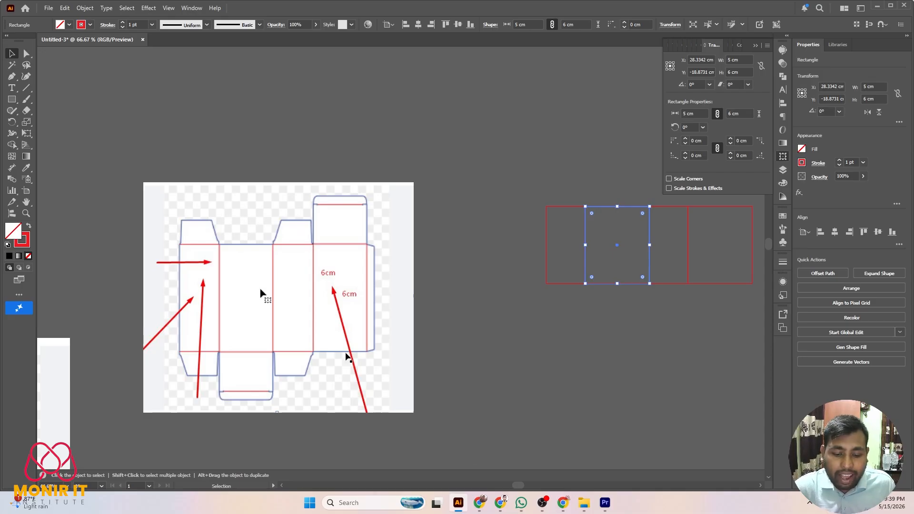
click(301, 282)
click(605, 266)
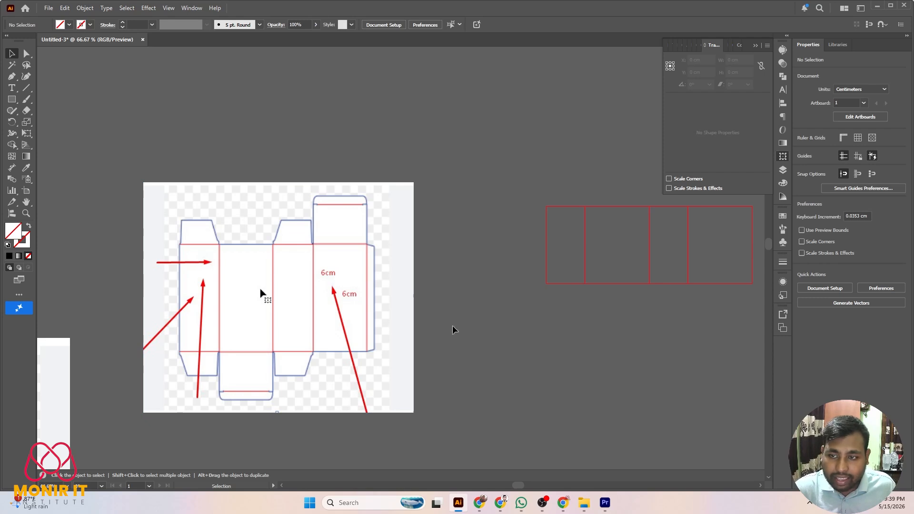
scroll(366, 313, down, 2)
scroll(613, 286, up, 3)
scroll(611, 287, down, 3)
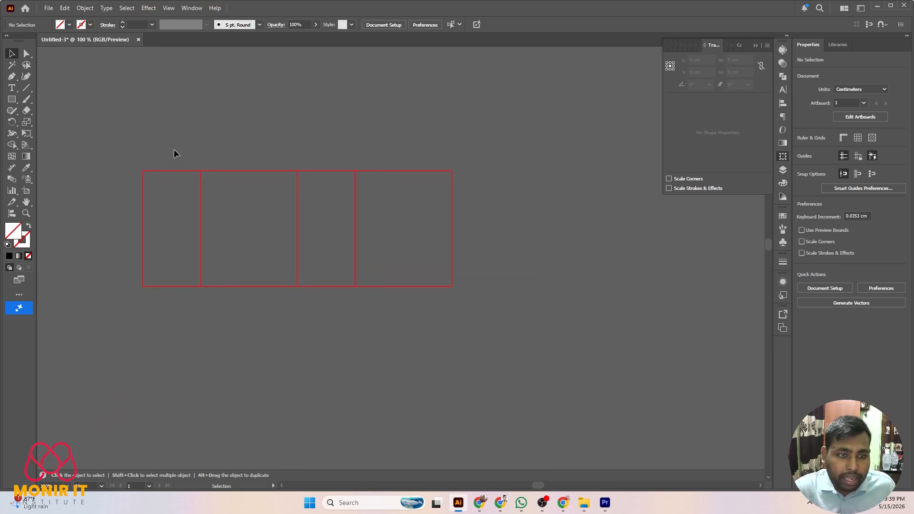
Group the four panels and center the group horizontally and vertically on the artboard.
drag(174, 149, 556, 310)
scroll(642, 280, down, 1)
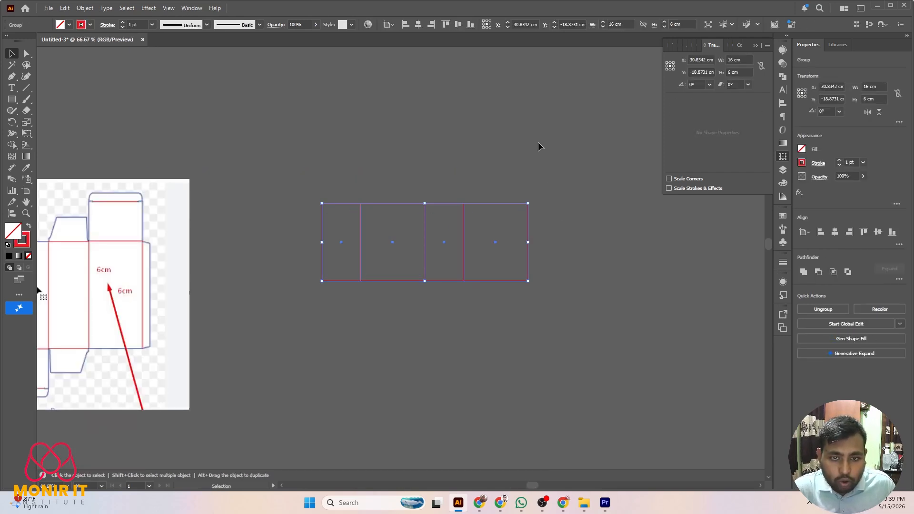
scroll(538, 142, down, 4)
click(419, 25)
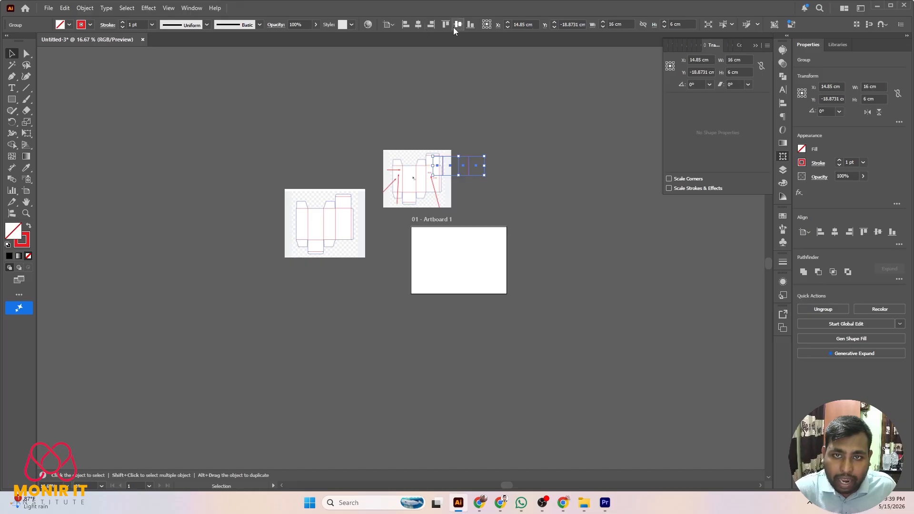
click(454, 27)
click(471, 254)
scroll(471, 254, up, 4)
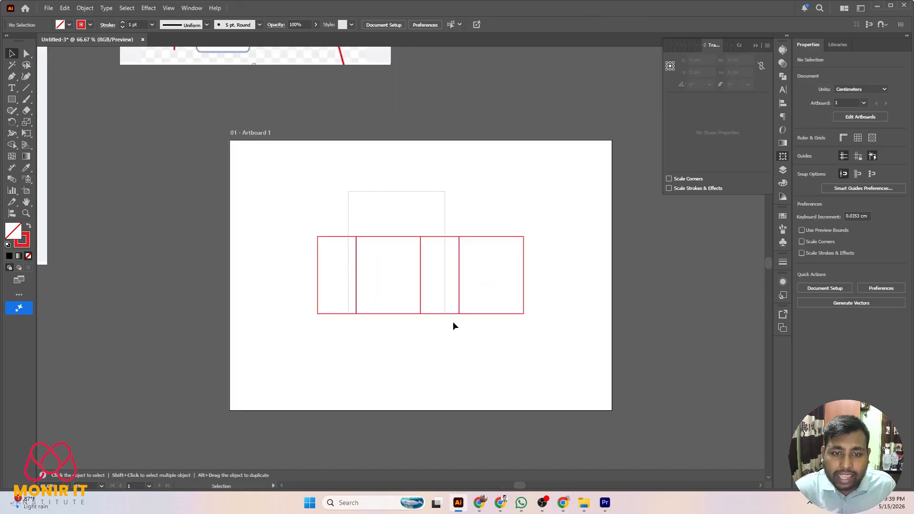
Review the centered four-panel group on the artboard alongside the two reference dielines.
drag(452, 322, 472, 371)
scroll(529, 199, up, 2)
scroll(154, 209, down, 3)
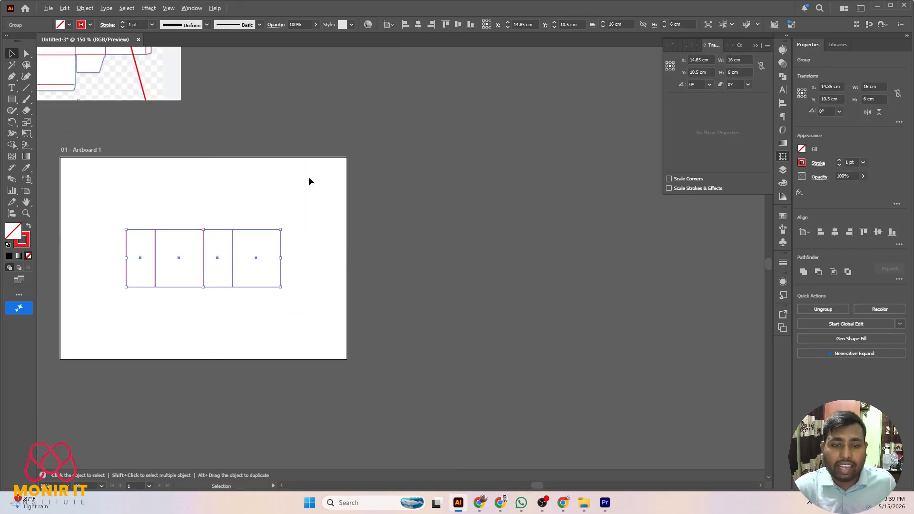
scroll(438, 199, down, 1)
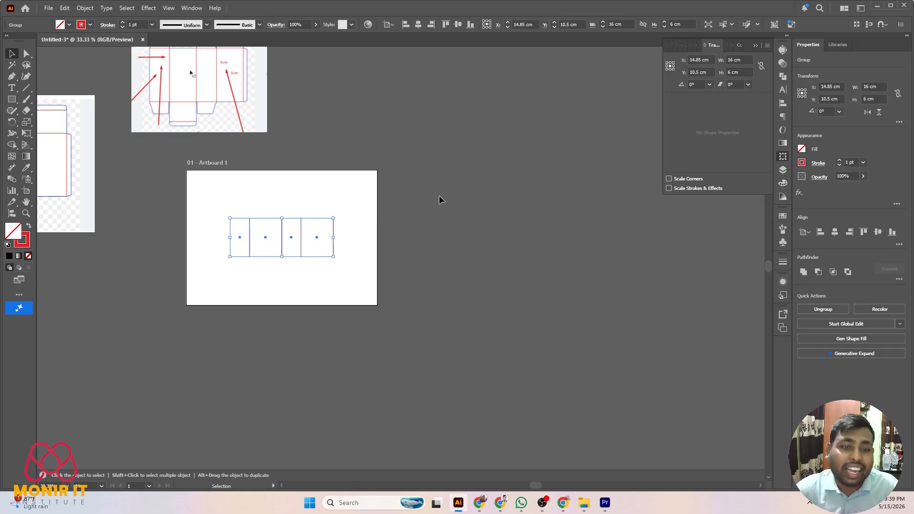
scroll(458, 201, up, 1)
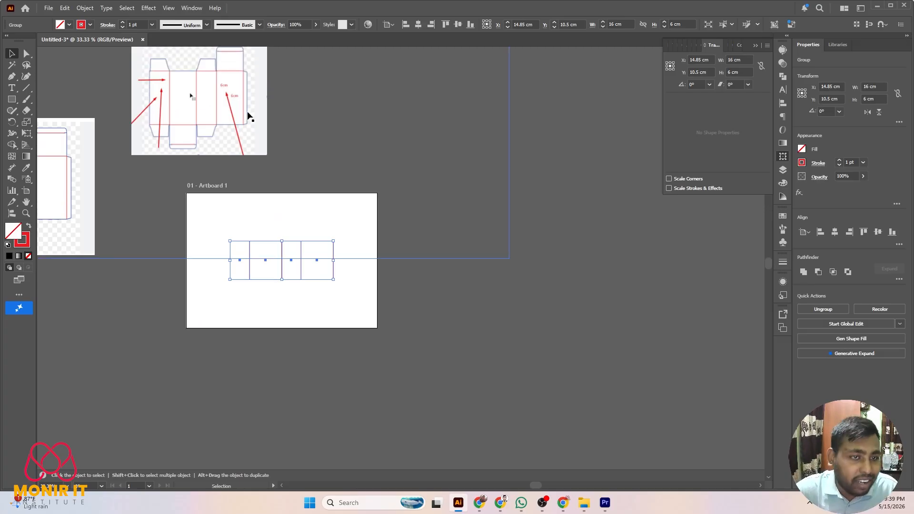
scroll(249, 116, up, 1)
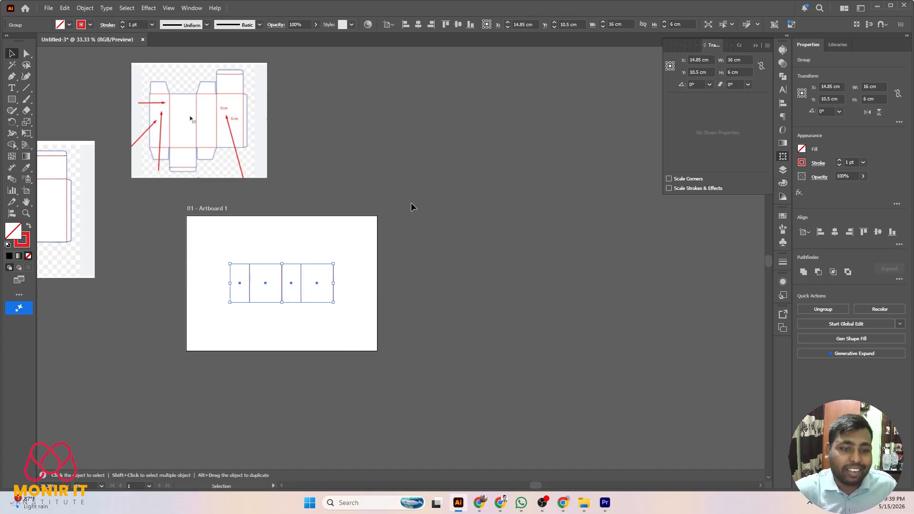
click(336, 232)
scroll(131, 220, up, 1)
scroll(535, 166, down, 1)
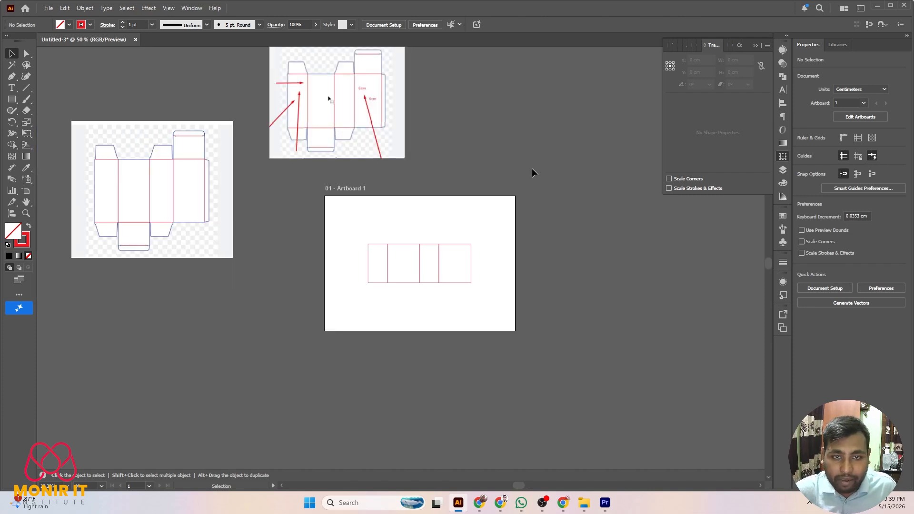
scroll(429, 147, up, 2)
scroll(403, 119, up, 3)
scroll(385, 139, down, 3)
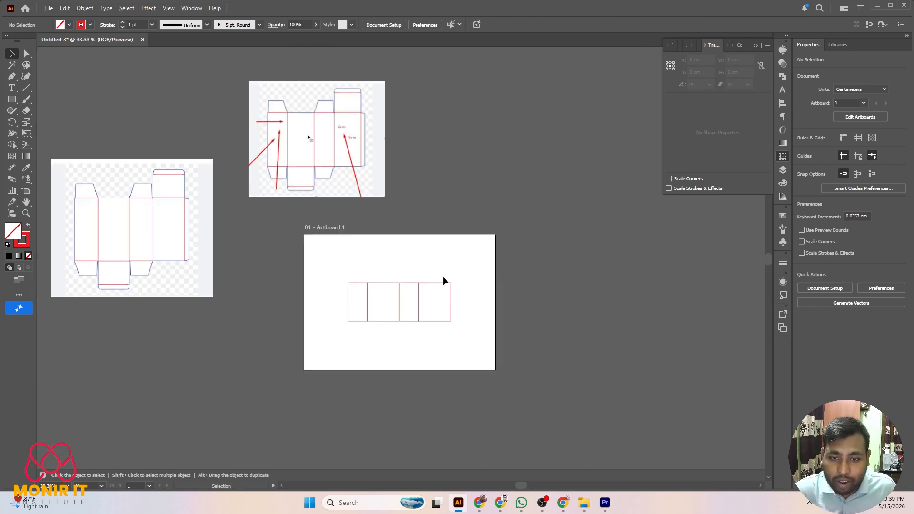
scroll(443, 276, up, 1)
scroll(359, 299, up, 1)
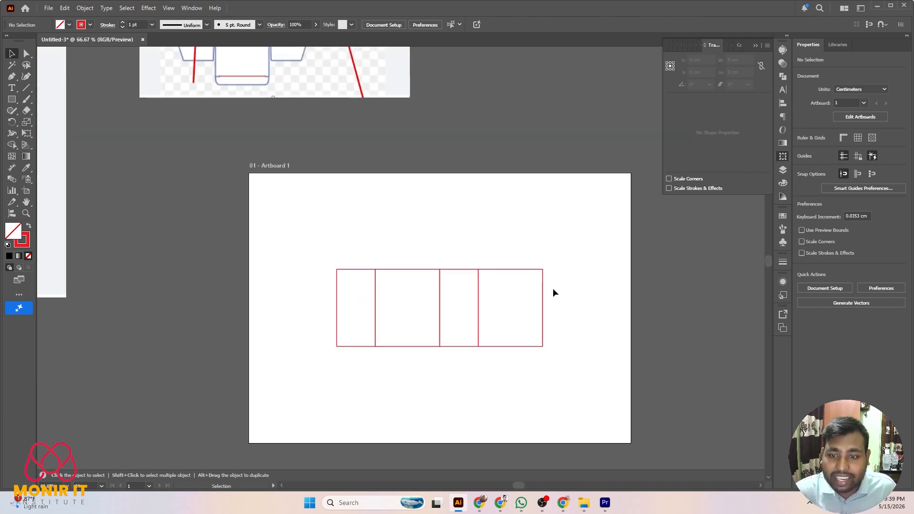
Examine the narrow glue flap beside the end panel marked 6cm in the annotated reference dieline.
scroll(347, 224, down, 1)
scroll(357, 141, up, 1)
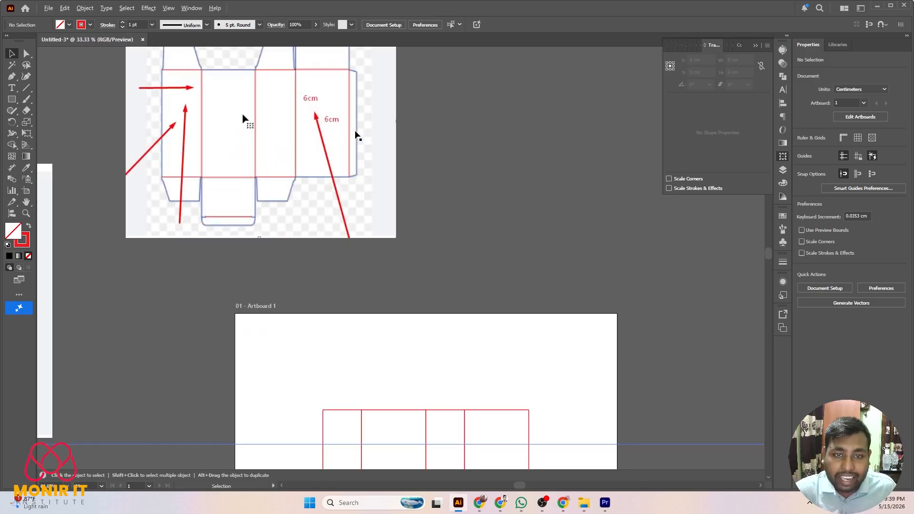
scroll(353, 82, up, 4)
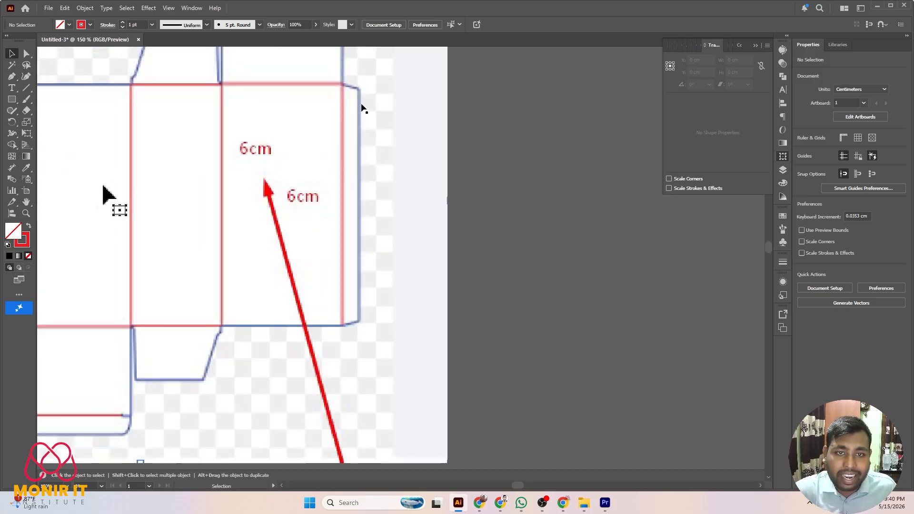
scroll(362, 109, down, 3)
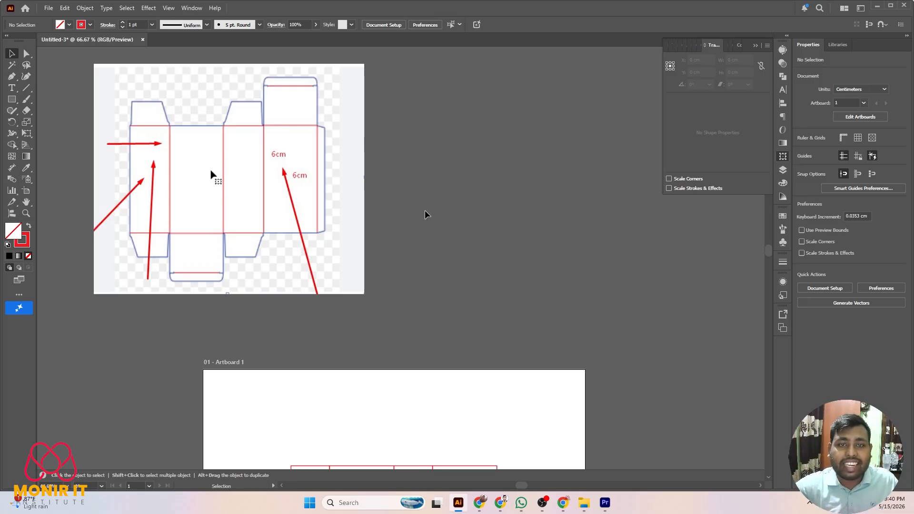
scroll(452, 190, down, 2)
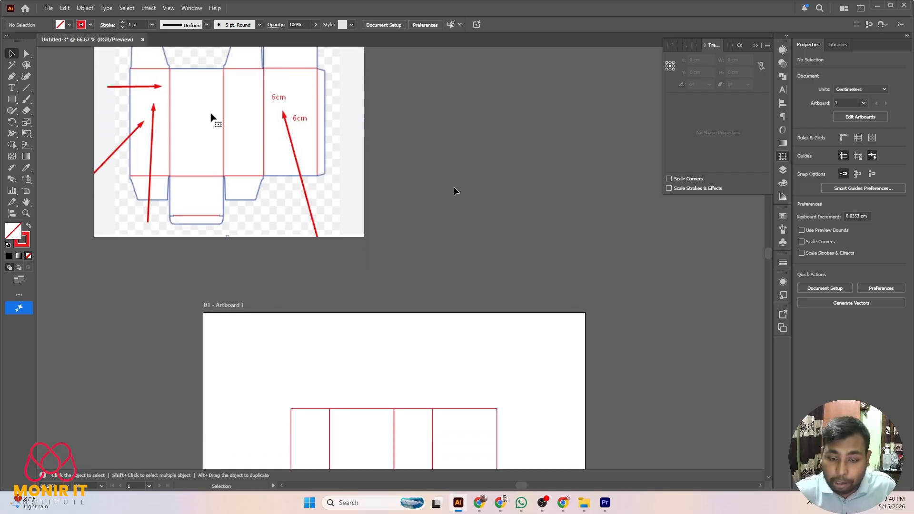
Duplicate the centered four-panel group and place the copy outside the artboard, up beyond its right-hand corner.
alt+scroll(481, 189, down, 3)
alt+scroll(505, 320, up, 2)
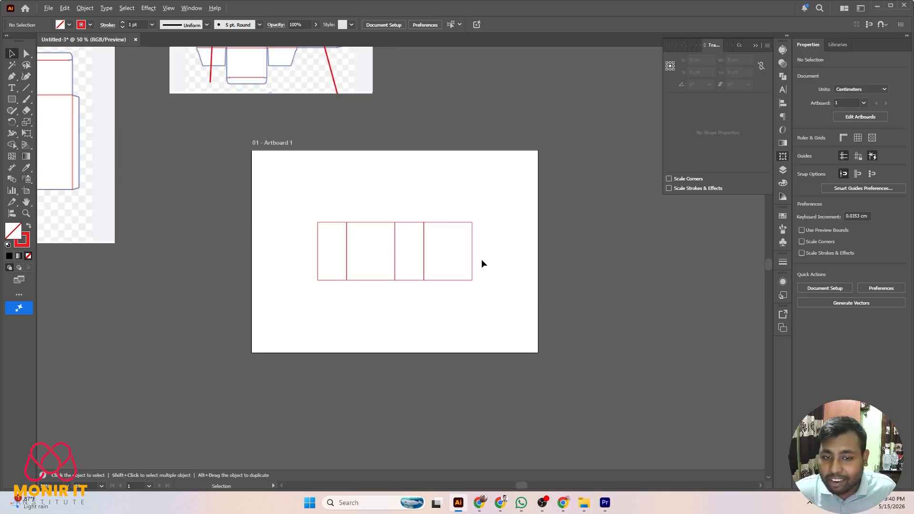
alt+scroll(482, 259, up, 2)
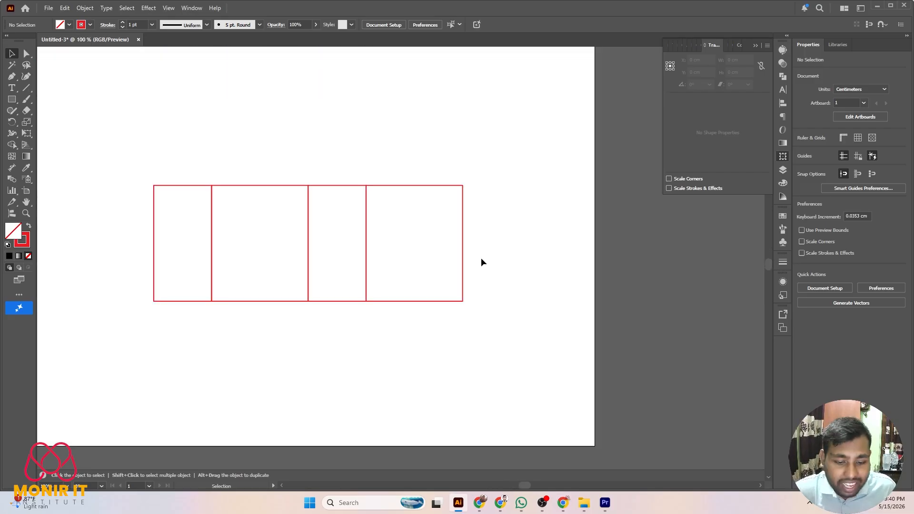
click(320, 185)
alt+drag(319, 183, 543, 85)
alt+scroll(398, 247, down, 3)
click(489, 198)
click(440, 195)
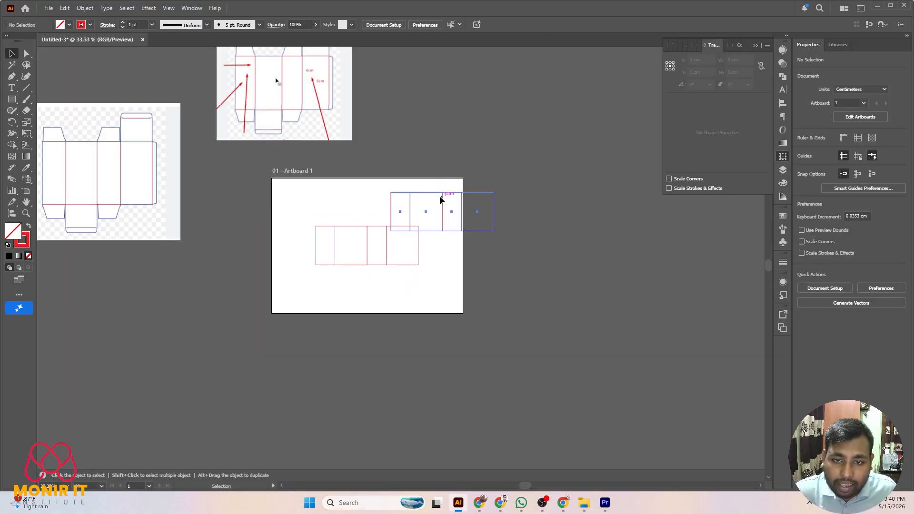
drag(439, 196, 581, 82)
Ungroup the copy and place its first 3 × 6 cm panel flush against the right end of the strip on the artboard.
right_click(584, 83)
click(618, 218)
click(570, 142)
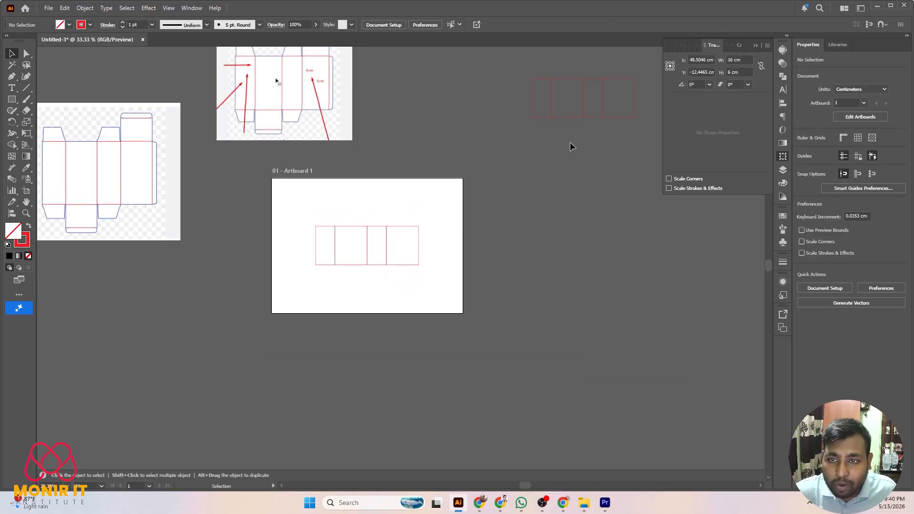
drag(543, 116, 437, 264)
alt+scroll(386, 243, up, 6)
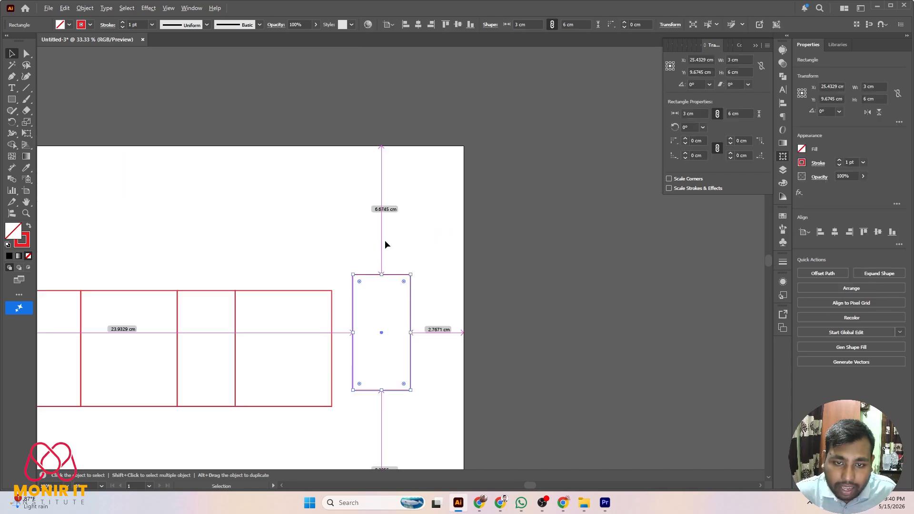
drag(413, 234, 375, 267)
alt+scroll(376, 267, down, 2)
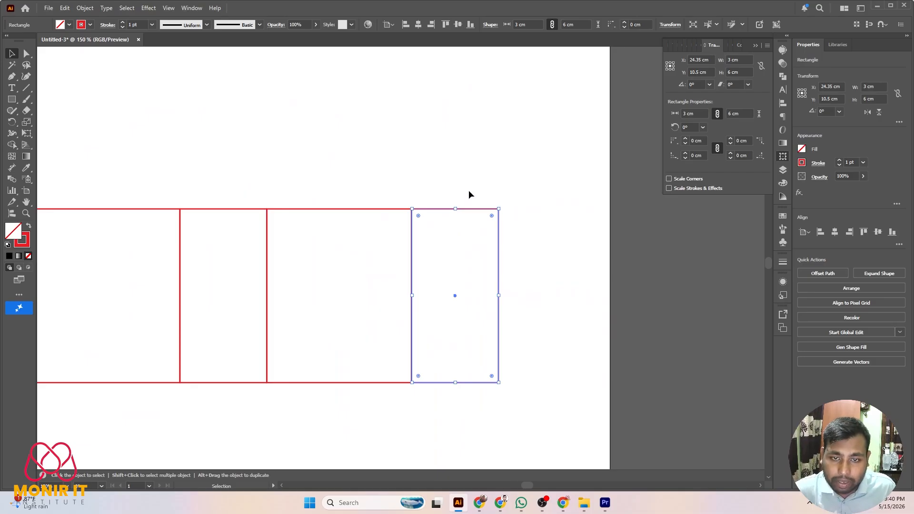
Inspect in outline view how the upper corner of the added fifth panel meets the four-panel strip.
click(469, 195)
key(ctrl+y)
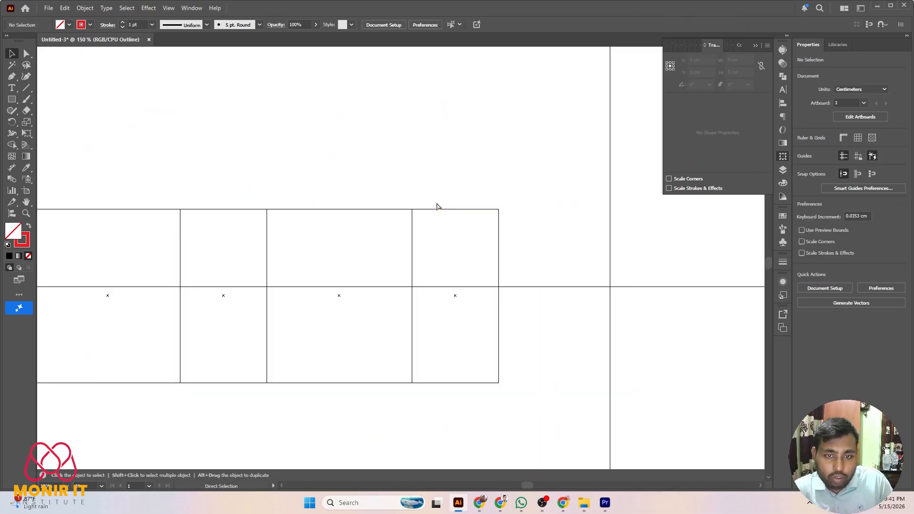
alt+scroll(429, 197, up, 15)
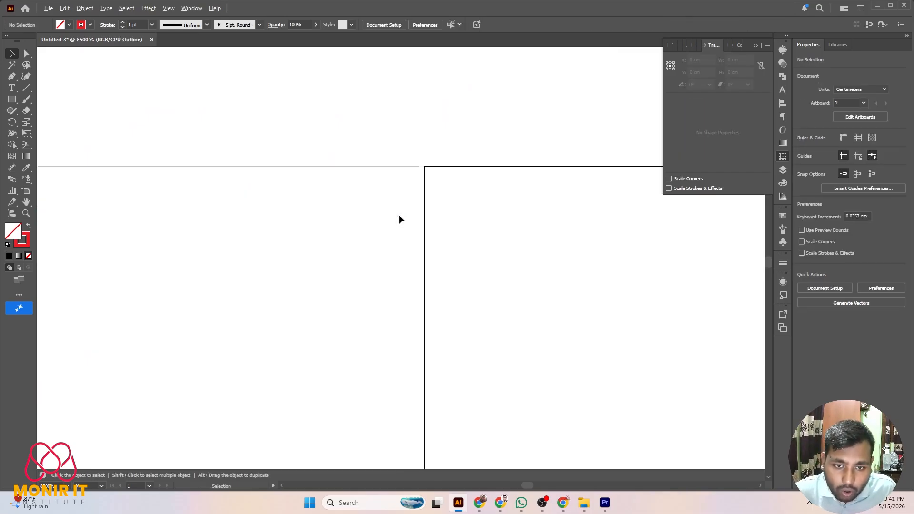
alt+scroll(429, 170, up, 3)
alt+scroll(353, 271, down, 2)
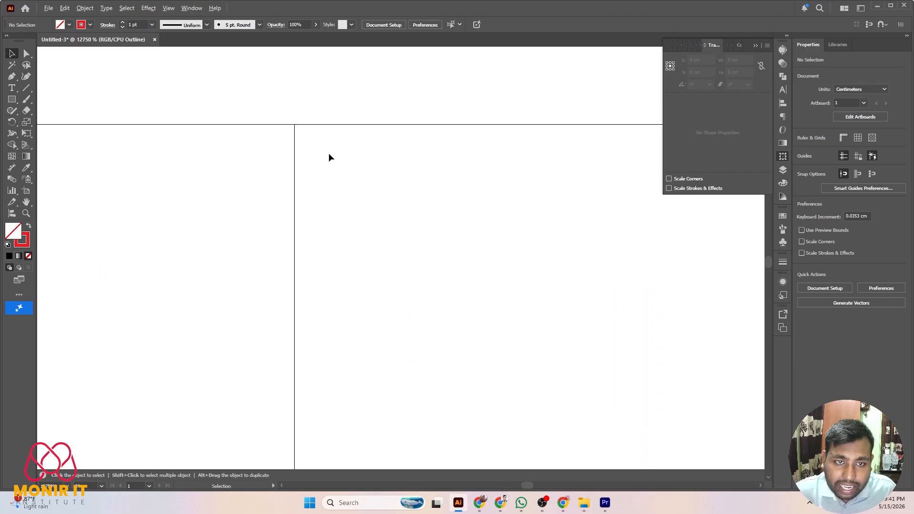
alt+scroll(328, 157, down, 8)
key(a)
key(ctrl+y)
key(v)
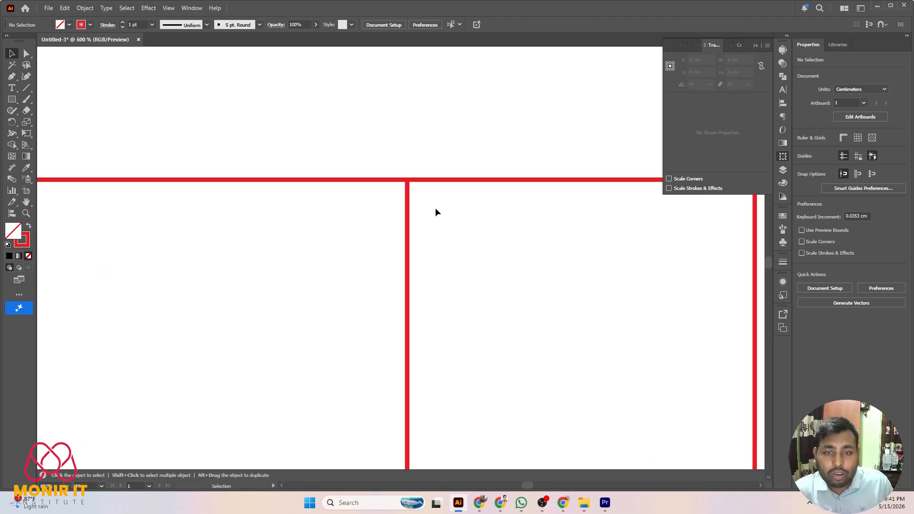
key(ctrl+0)
alt+scroll(455, 196, up, 2)
alt+scroll(455, 236, up, 2)
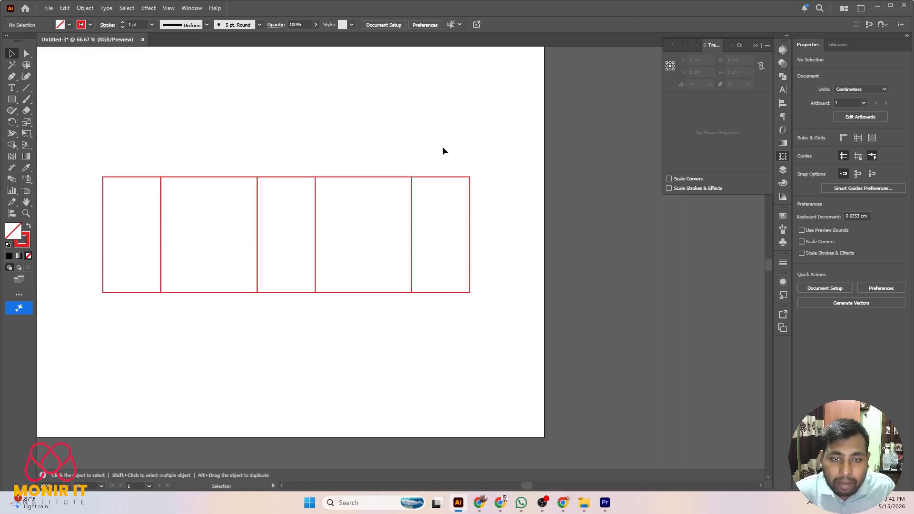
Show the rulers and place a vertical guide on the edge shared by the fourth and fifth panels.
drag(436, 153, 457, 219)
click(502, 218)
drag(436, 144, 462, 299)
alt+scroll(486, 242, down, 2)
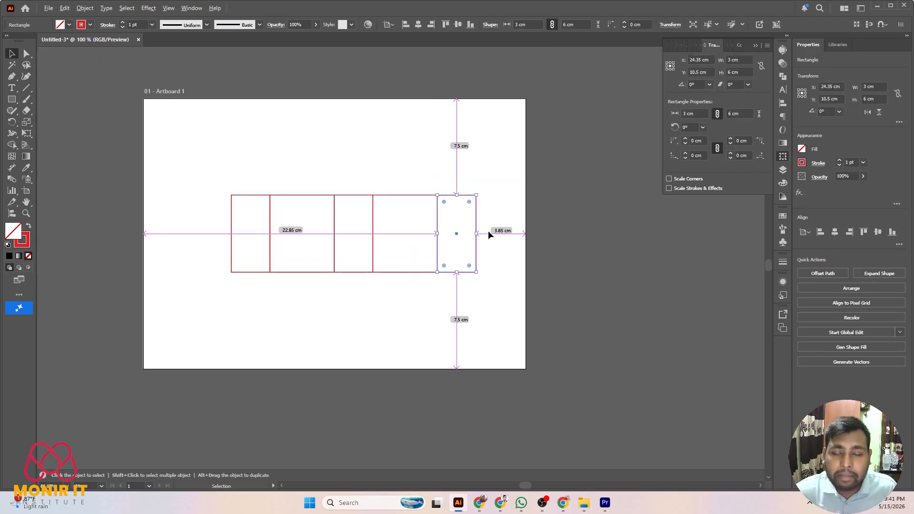
alt+scroll(454, 219, up, 2)
alt+scroll(455, 233, up, 2)
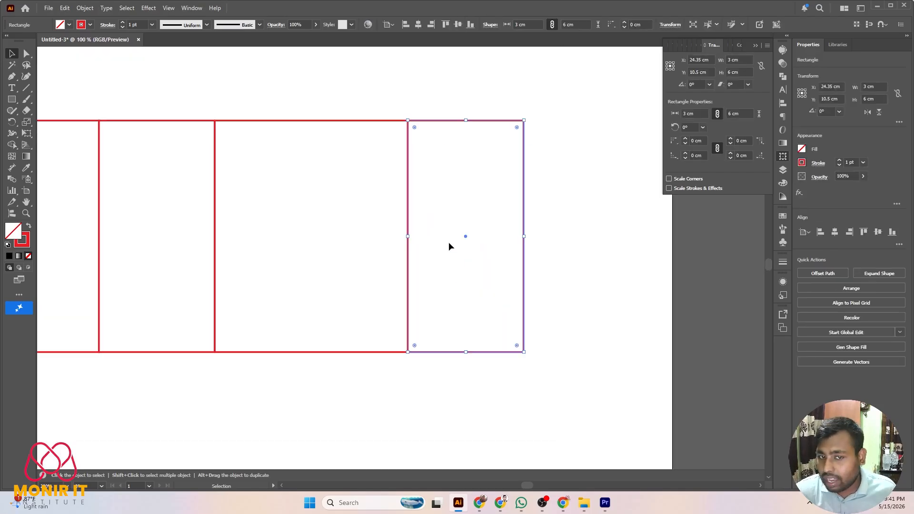
click(25, 90)
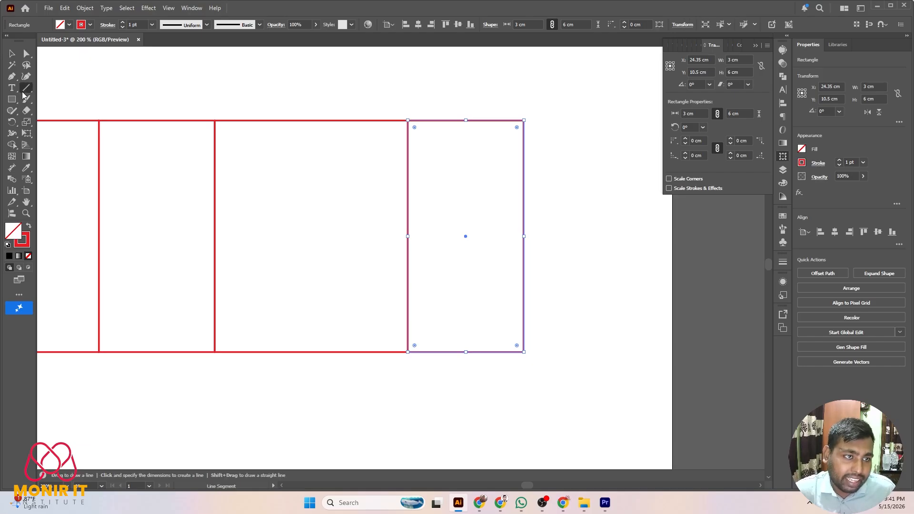
key(ctrl+r)
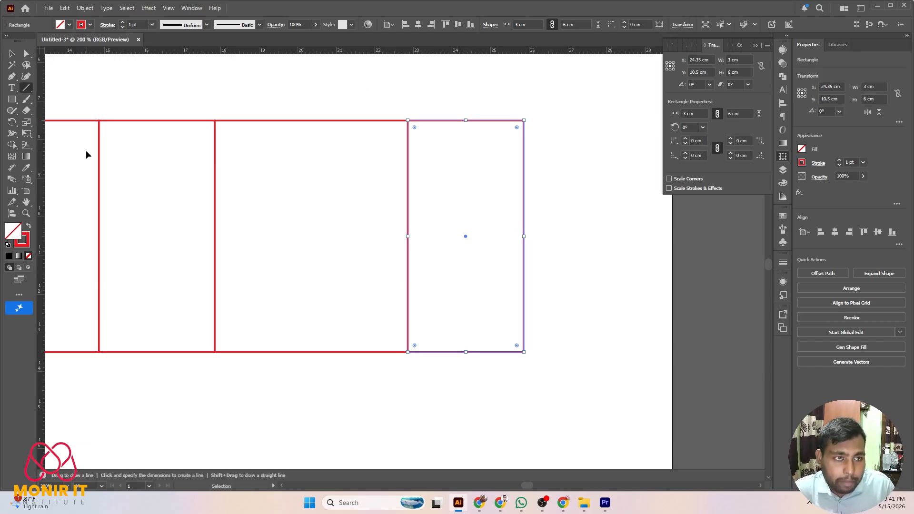
mouse_move(43, 105)
mouse_down()
mouse_move(383, 128)
mouse_move(408, 122)
mouse_move(407, 95)
mouse_up()
key(alt+v)
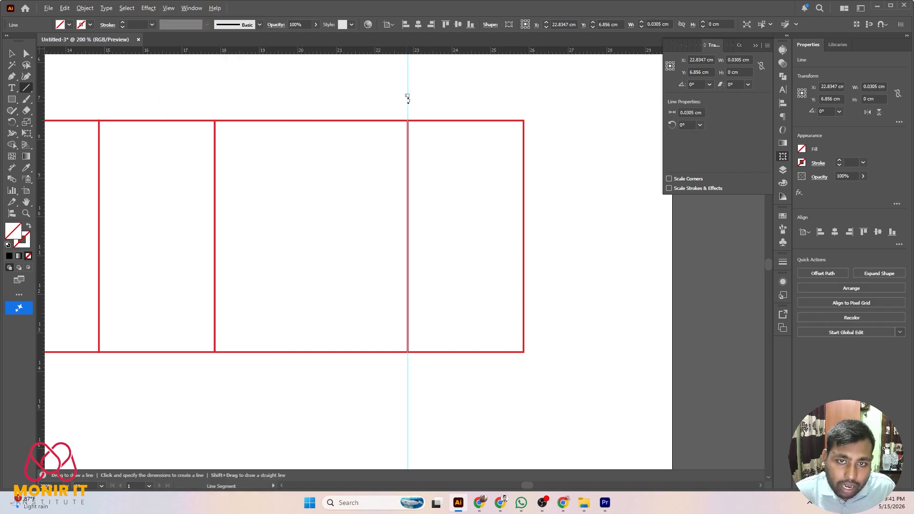
key(v)
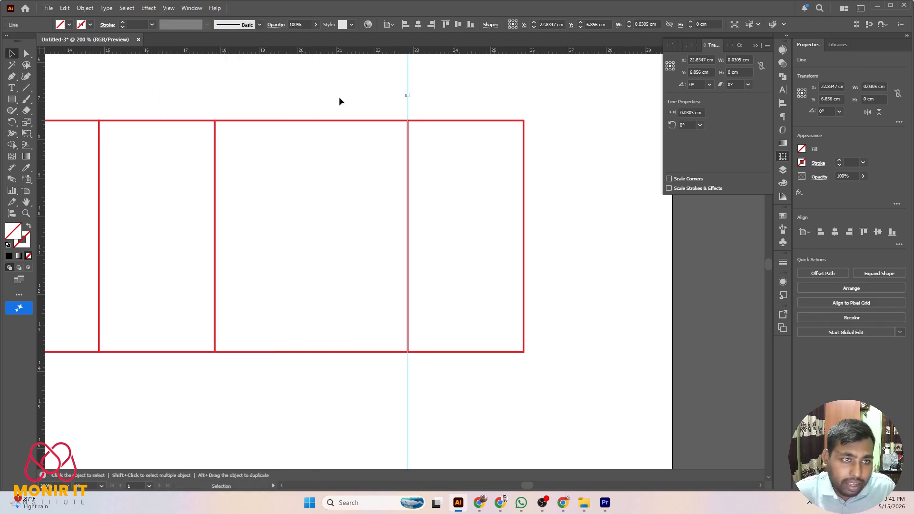
mouse_move(408, 86)
mouse_down()
mouse_move(436, 89)
mouse_move(419, 92)
mouse_up()
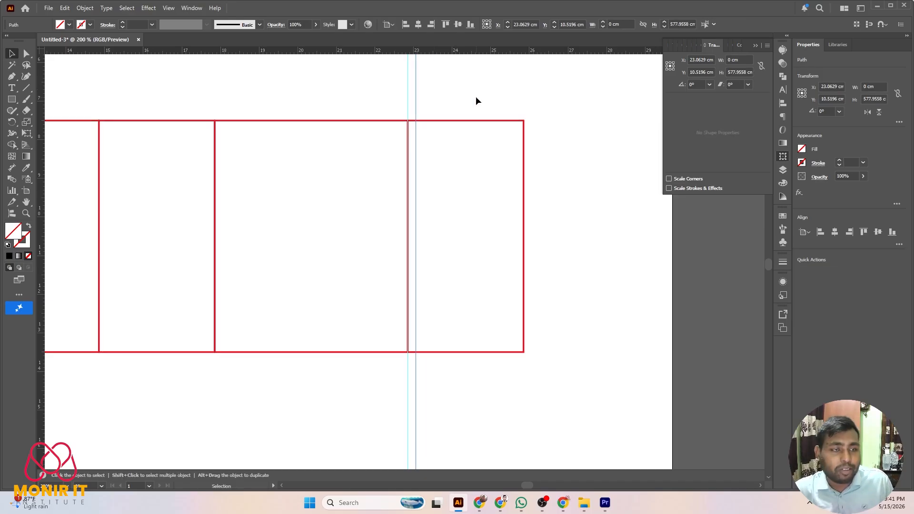
click(379, 99)
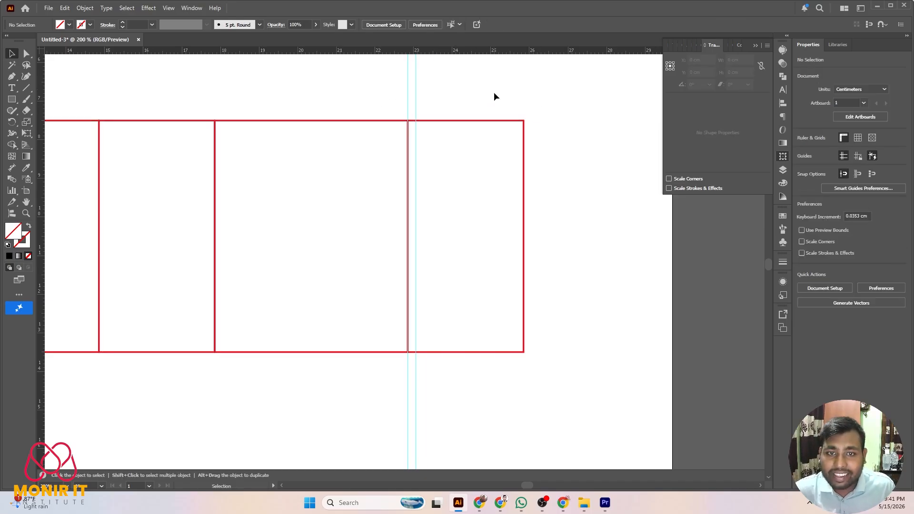
key(ctrl+z)
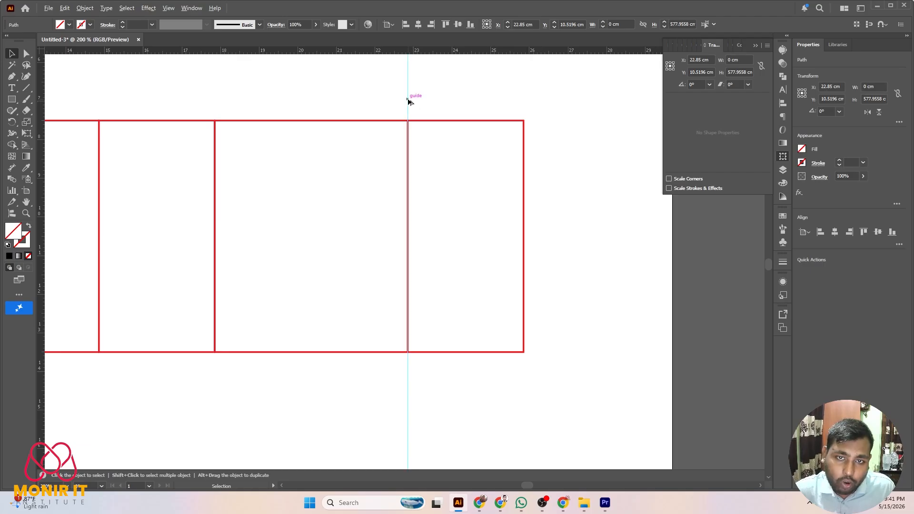
Copy the vertical guide about 0.36 cm to the right and repeat the copy seven times across the fifth panel.
drag(408, 100, 422, 99)
key(ctrl+d)
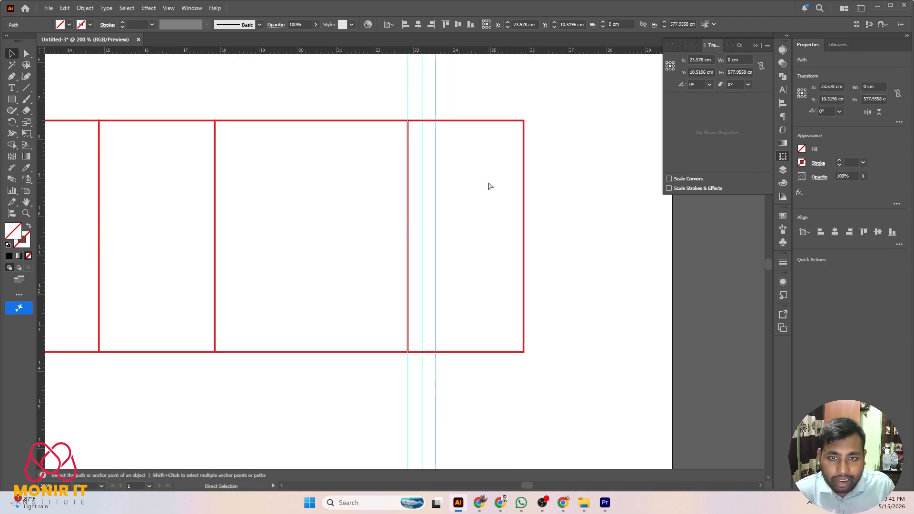
key(ctrl+d)
key(ctrl+d)
key(ctrl+d)
key(ctrl+d)
key(ctrl+d)
key(ctrl+d)
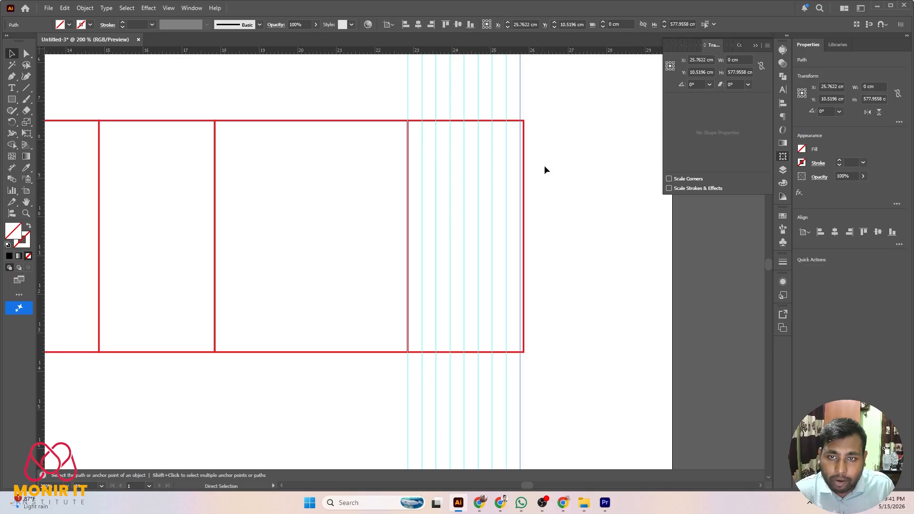
Delete the second-to-last guide and snap the last guide to the outer edge of the fifth panel.
click(571, 150)
scroll(562, 186, up, 1)
scroll(527, 138, up, 2)
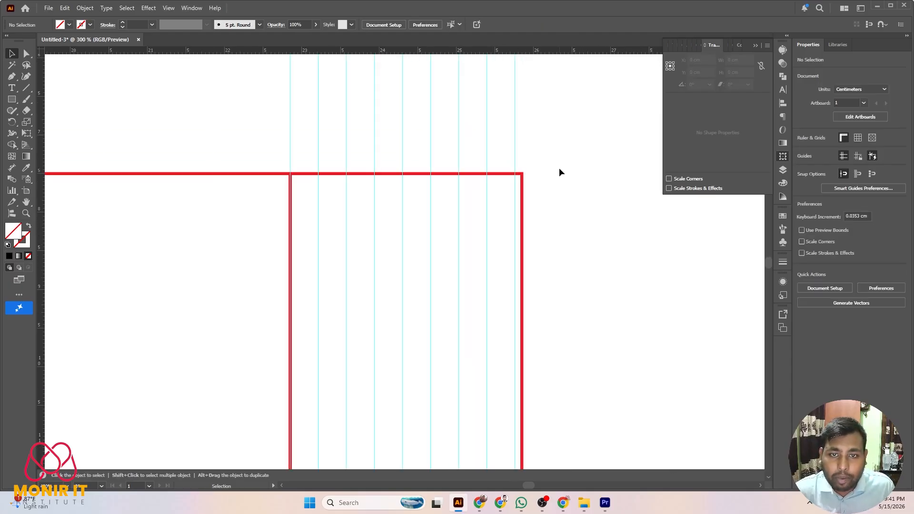
scroll(560, 168, up, 1)
scroll(560, 168, down, 1)
scroll(560, 172, down, 1)
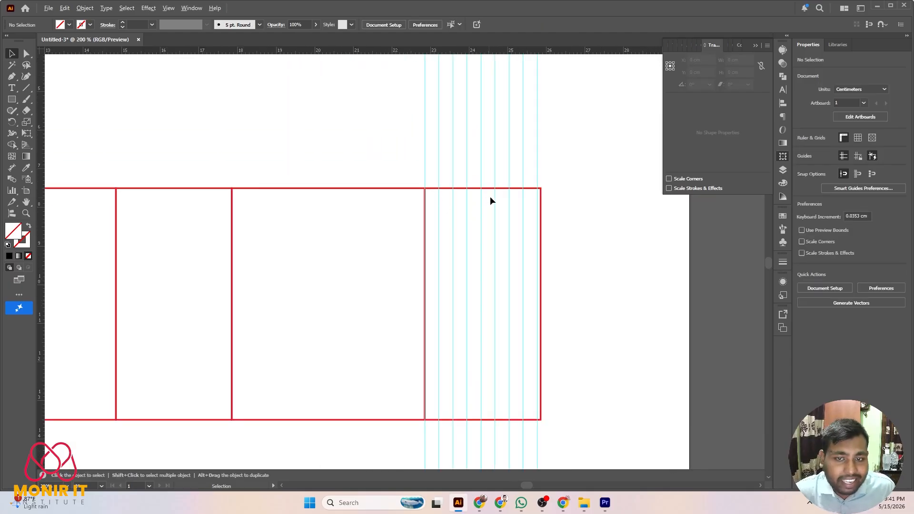
scroll(491, 199, down, 2)
scroll(540, 145, up, 1)
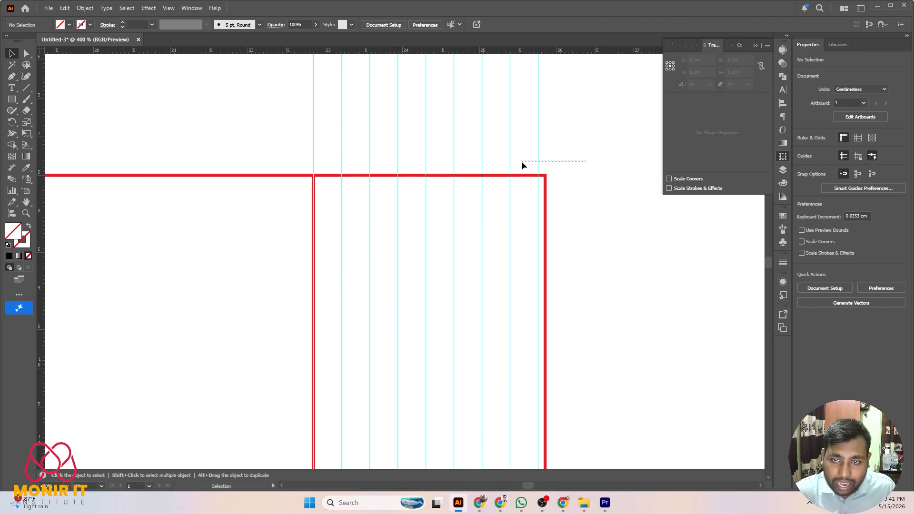
drag(523, 162, 396, 131)
key(Delete)
scroll(528, 193, down, 3)
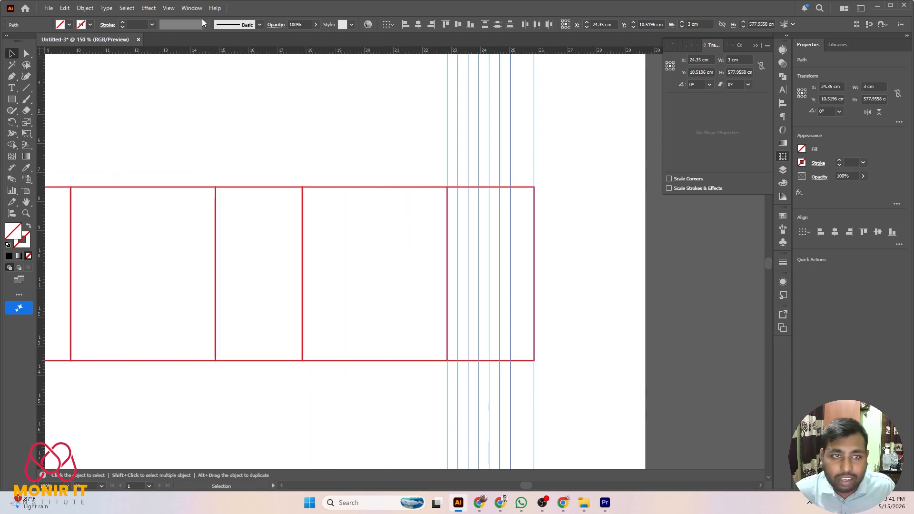
Distribute all eight guides with equal horizontal spacing across the 3 cm width of the fifth panel.
click(195, 9)
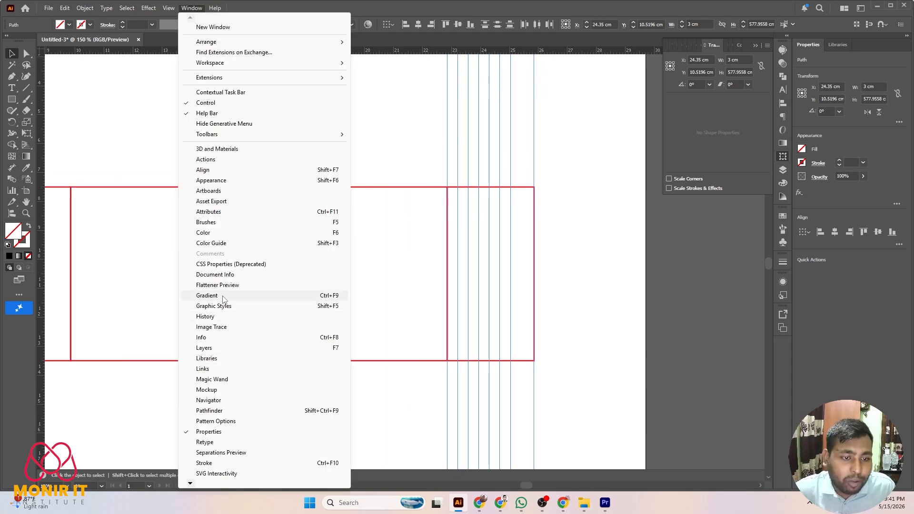
click(210, 170)
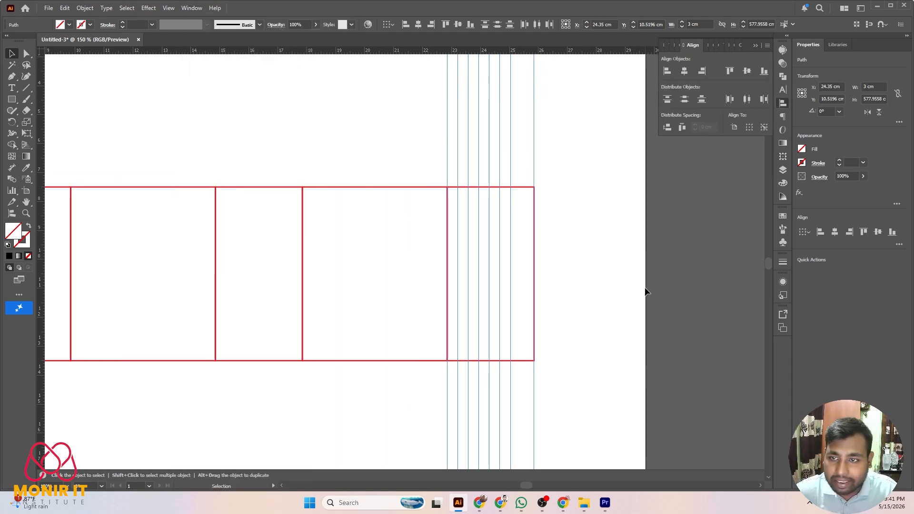
click(682, 129)
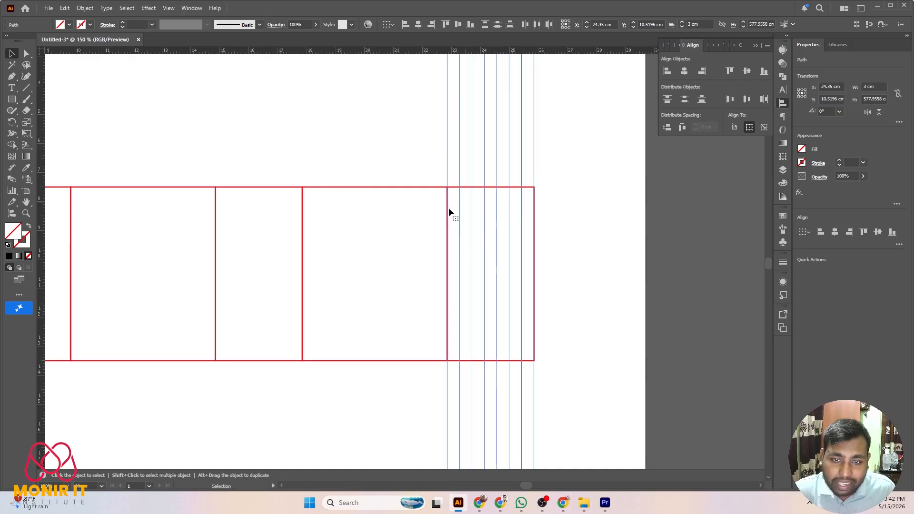
scroll(615, 250, down, 1)
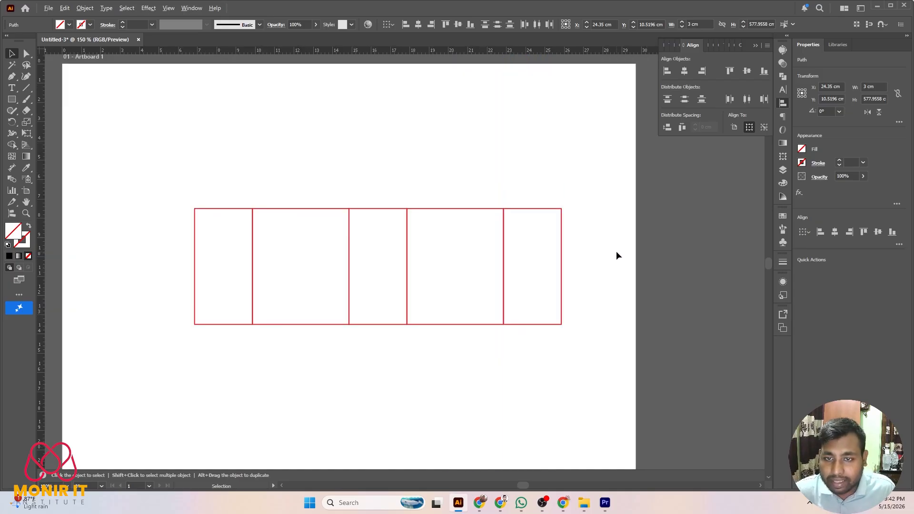
scroll(617, 250, up, 1)
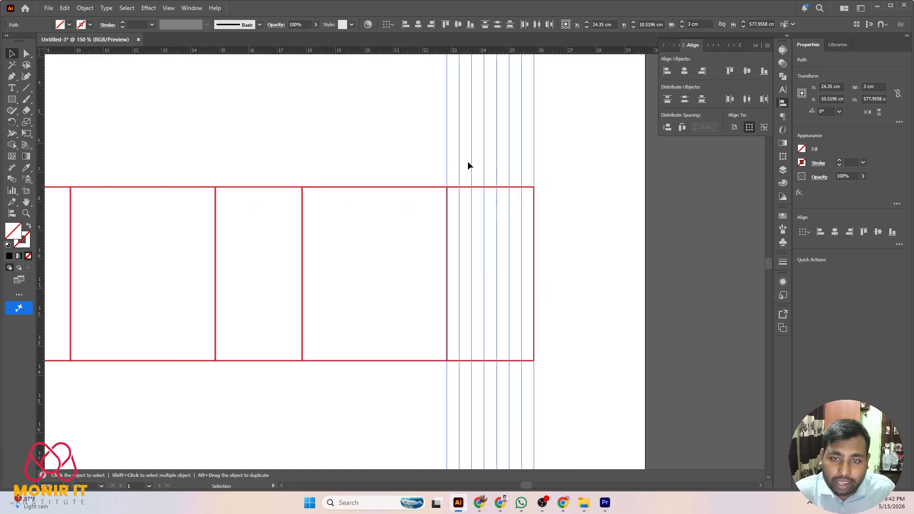
Delete all the guides except the two nearest the fourth panel.
drag(572, 162, 571, 161)
key(Delete)
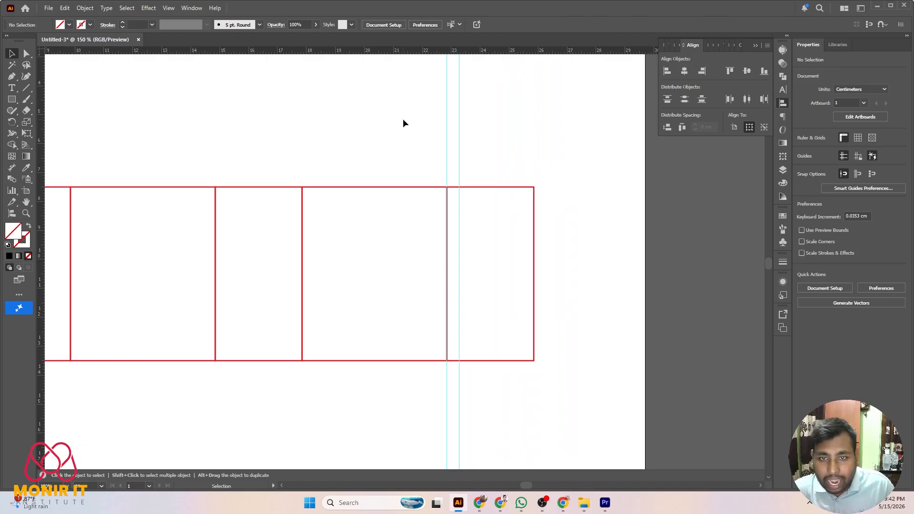
drag(403, 119, 535, 157)
scroll(498, 200, up, 1)
scroll(498, 201, down, 1)
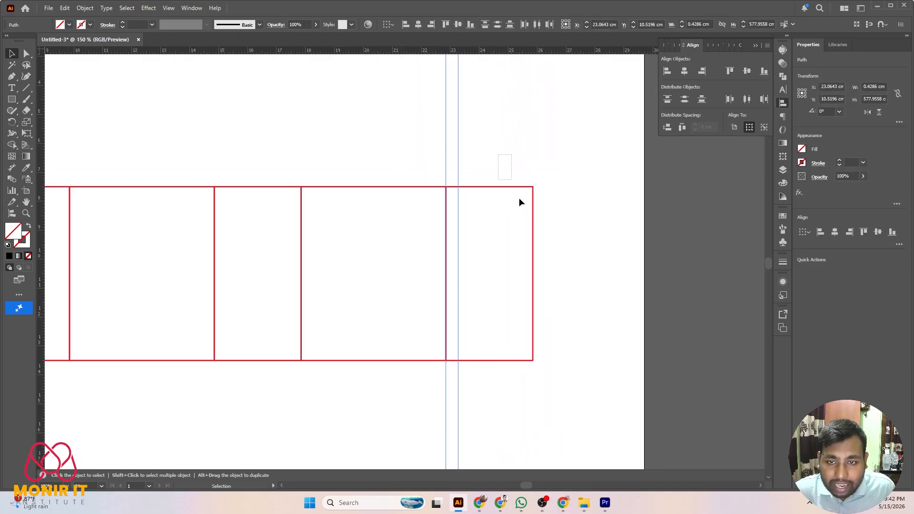
Narrow the fifth panel to the second guide, about 0.43 cm wide, and delete the two remaining guides.
click(534, 267)
drag(469, 277, 458, 276)
click(464, 152)
drag(463, 148, 485, 159)
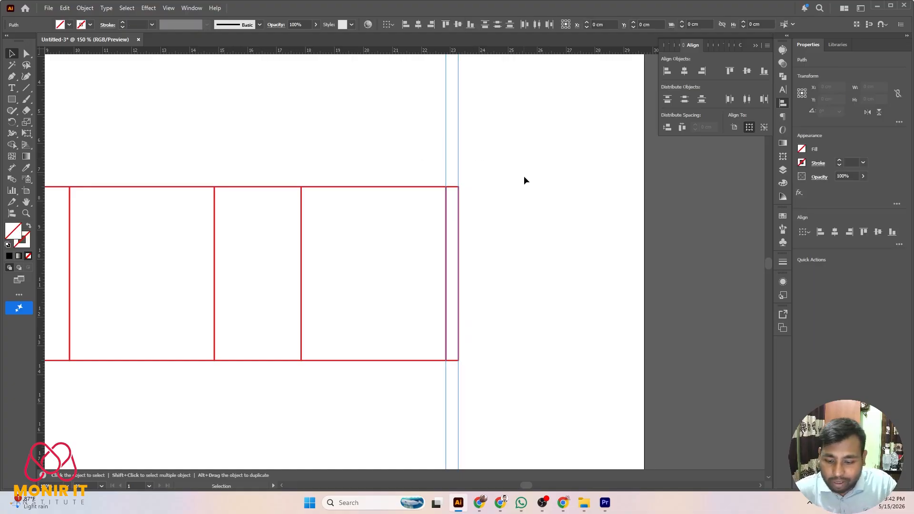
key(Delete)
scroll(528, 186, down, 5)
scroll(544, 216, down, 2)
scroll(496, 208, up, 2)
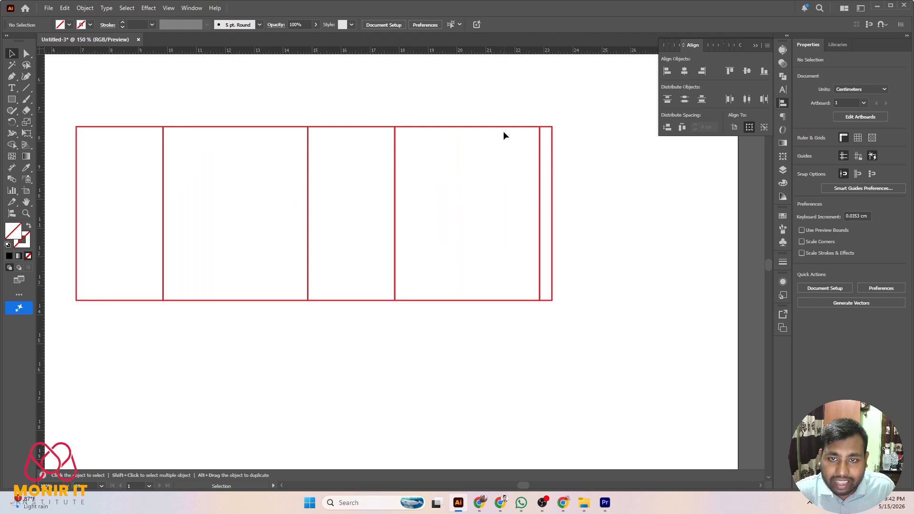
Compare the panel row on the artboard with the top and bottom flaps of the reference dieline.
scroll(562, 190, down, 1)
scroll(567, 210, down, 3)
scroll(581, 238, up, 1)
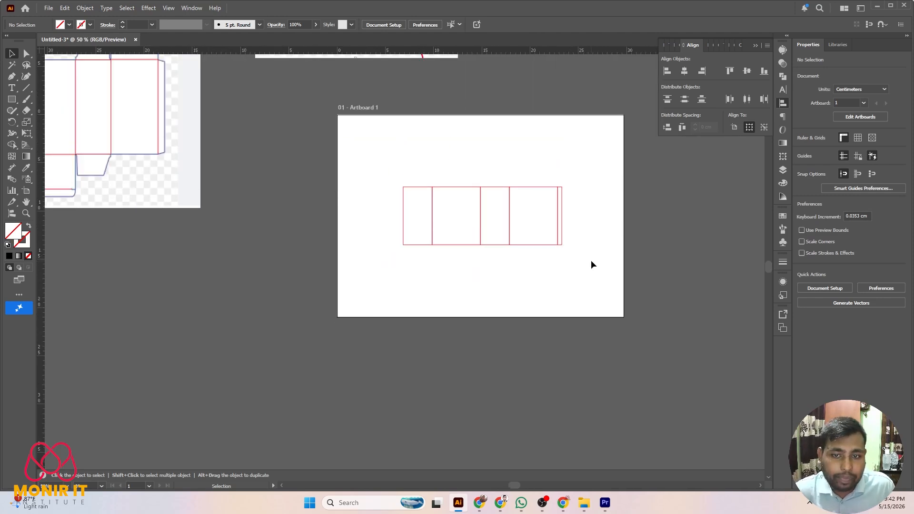
scroll(590, 260, up, 2)
scroll(590, 260, down, 1)
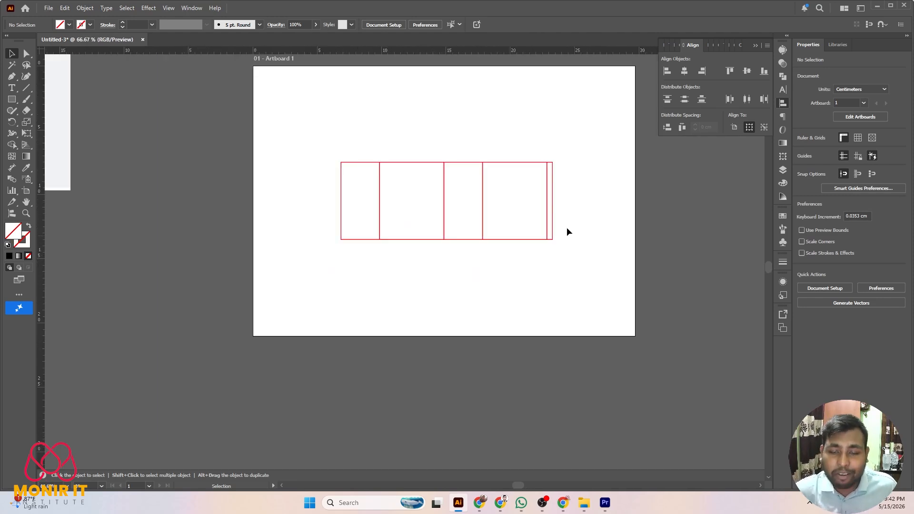
scroll(481, 243, down, 2)
scroll(288, 186, up, 1)
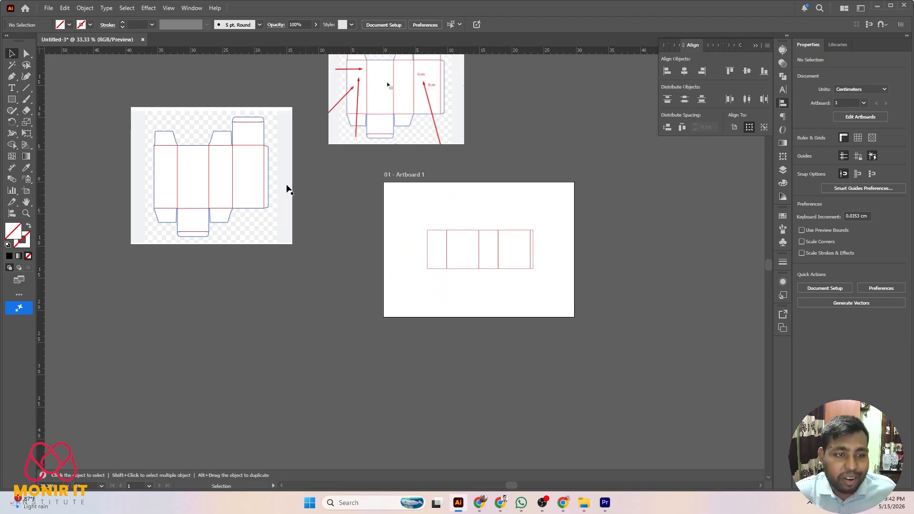
scroll(215, 153, up, 1)
scroll(557, 285, up, 3)
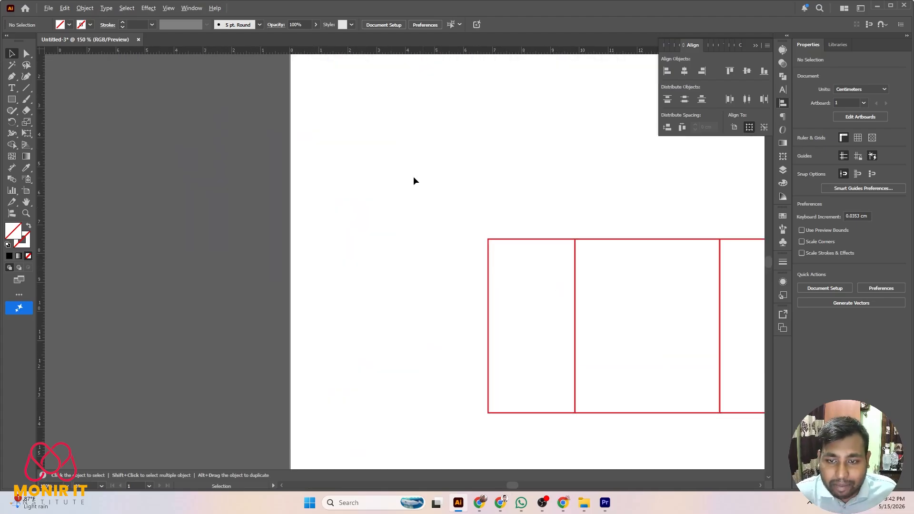
scroll(414, 180, down, 4)
scroll(457, 167, up, 2)
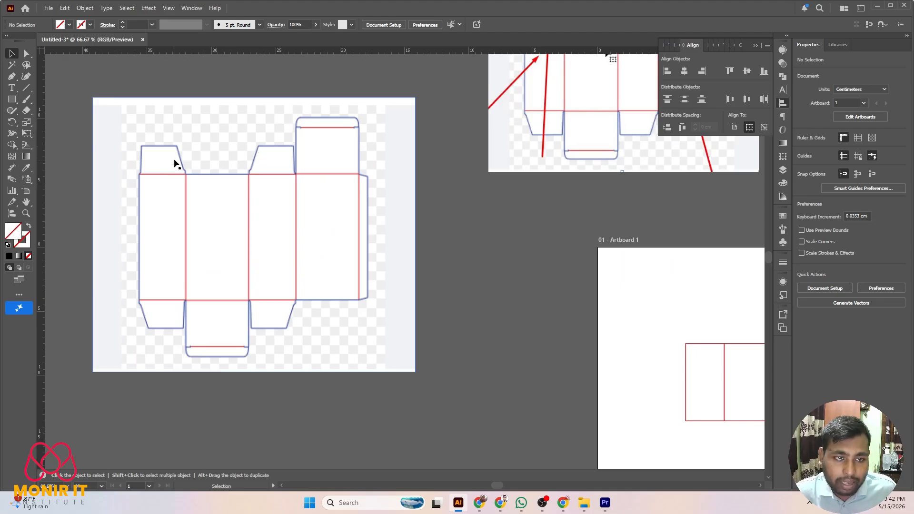
scroll(266, 154, down, 1)
scroll(265, 153, up, 1)
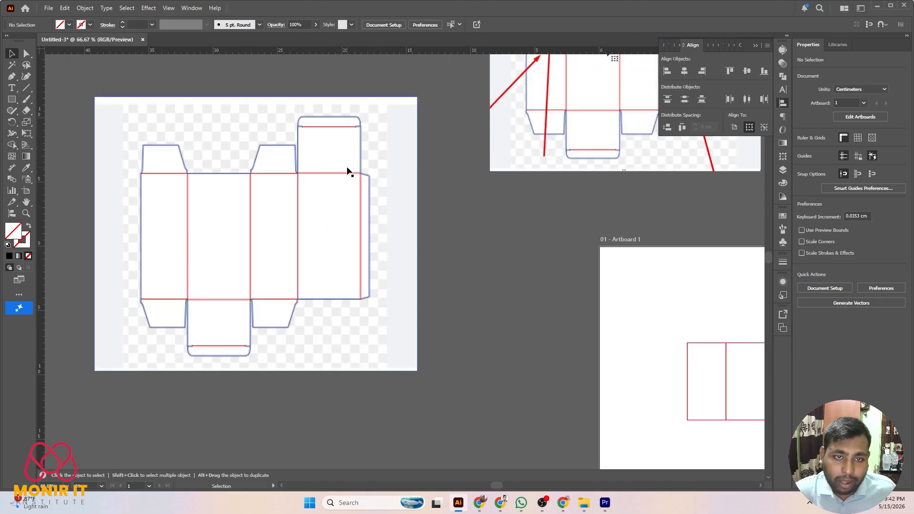
scroll(348, 172, down, 2)
scroll(618, 219, up, 1)
scroll(578, 281, up, 1)
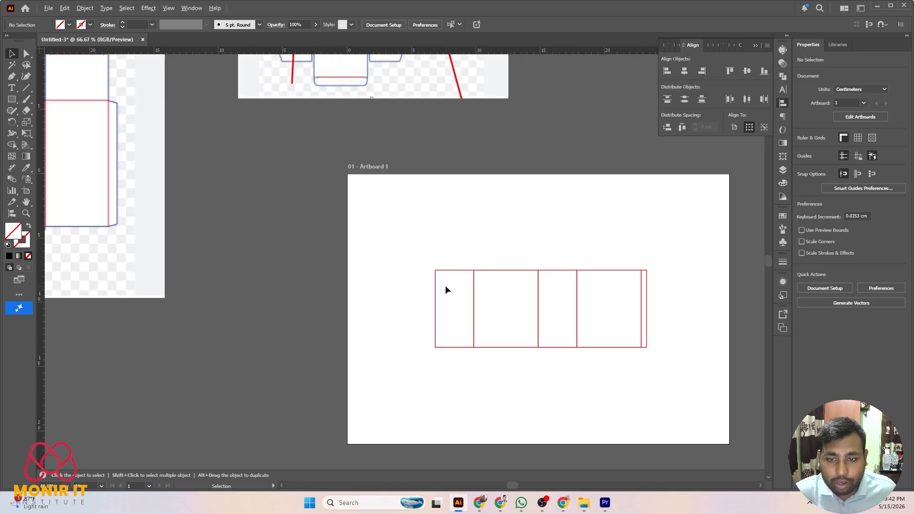
scroll(447, 287, down, 1)
scroll(477, 276, down, 1)
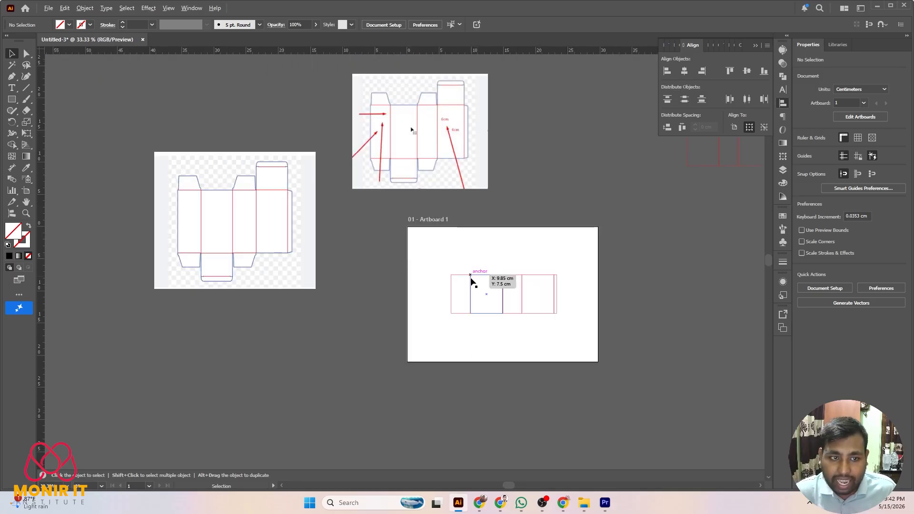
Ungroup the four 6 cm high panels into separate rectangles.
scroll(464, 280, up, 2)
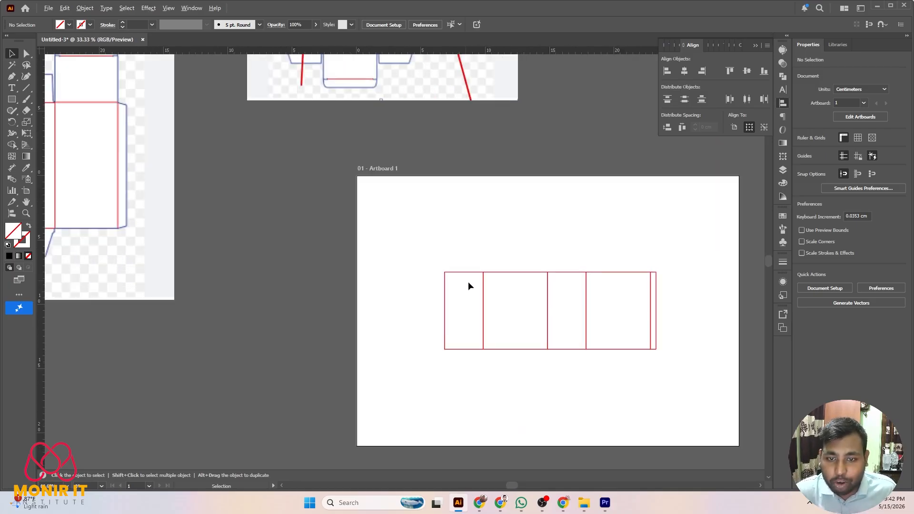
click(465, 272)
scroll(431, 286, down, 2)
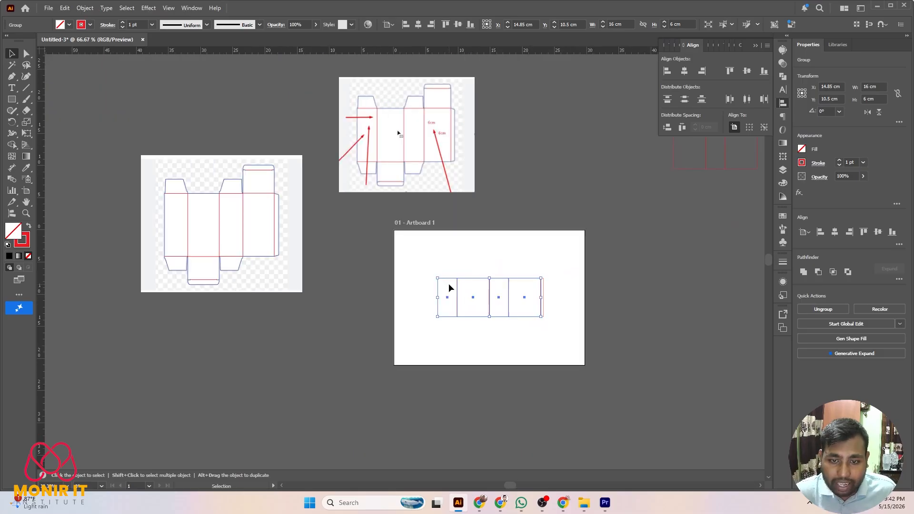
right_click(448, 288)
click(482, 328)
click(422, 348)
Fill all five panels with light gray, keeping their red outlines.
scroll(485, 311, up, 2)
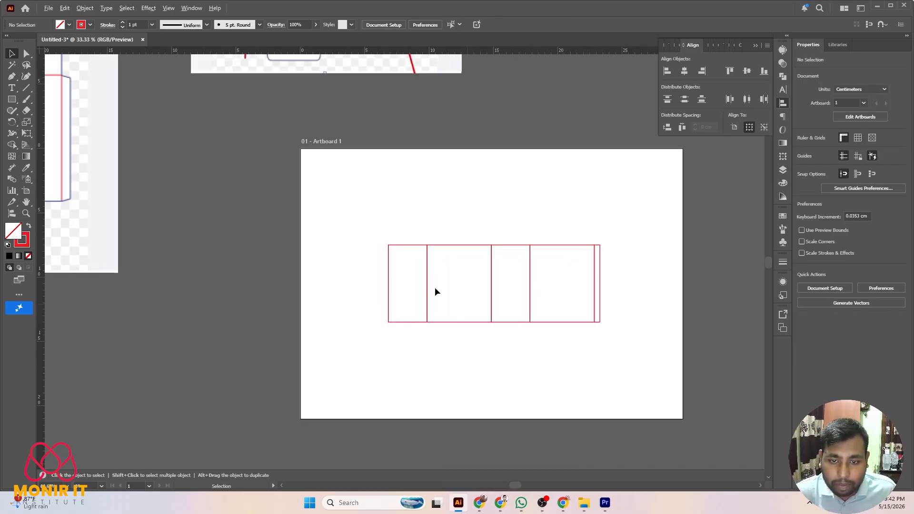
drag(371, 237, 598, 377)
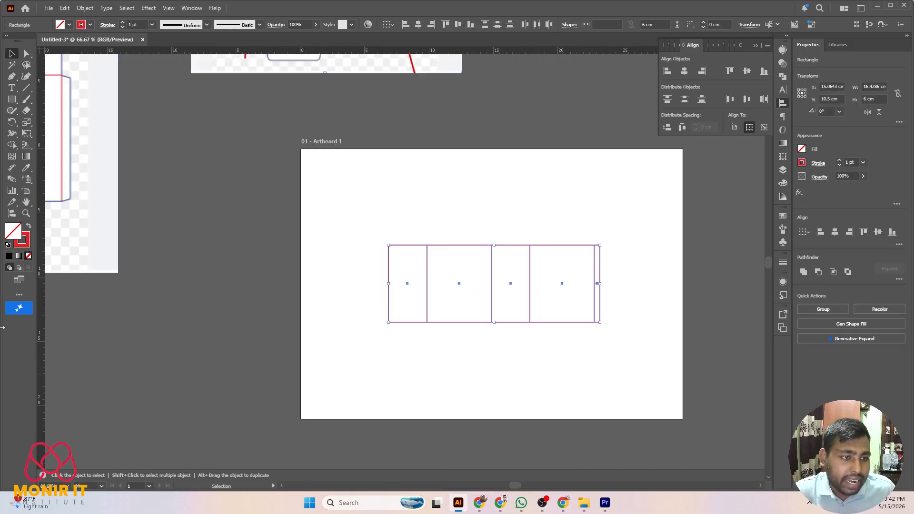
click(70, 25)
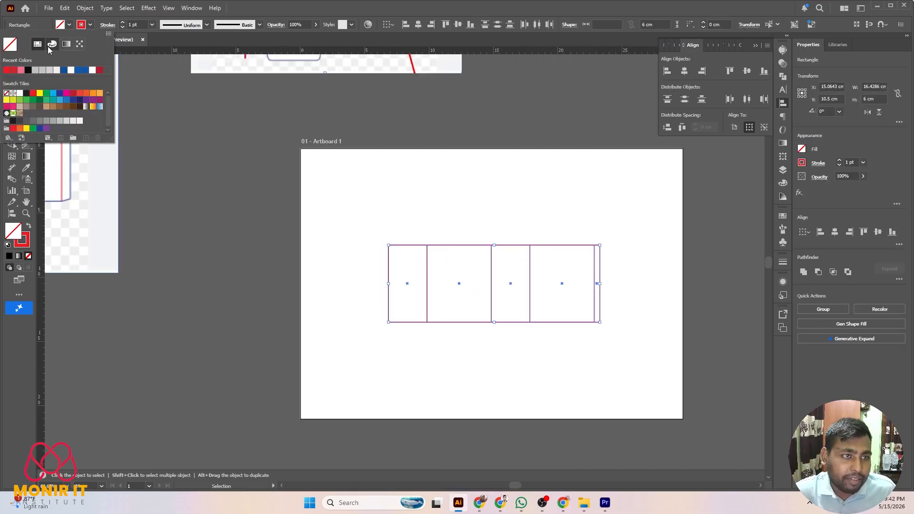
click(36, 70)
click(450, 324)
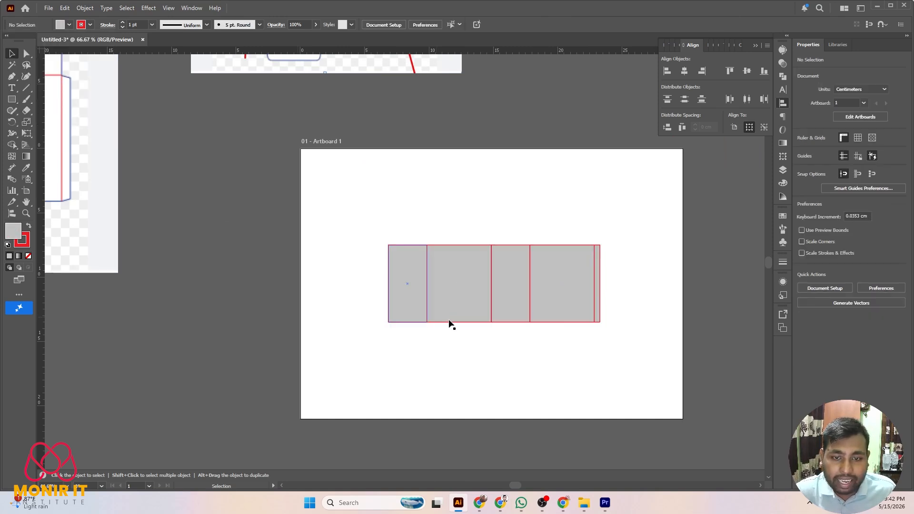
Group all the panels and center the group horizontally and vertically on the artboard.
scroll(637, 318, up, 2)
scroll(637, 319, down, 2)
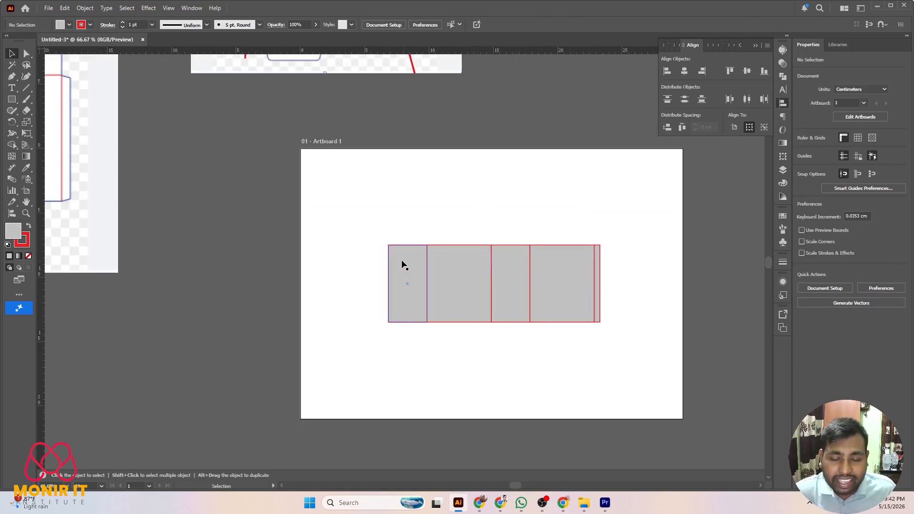
click(407, 276)
drag(351, 218, 660, 390)
key(ctrl+g)
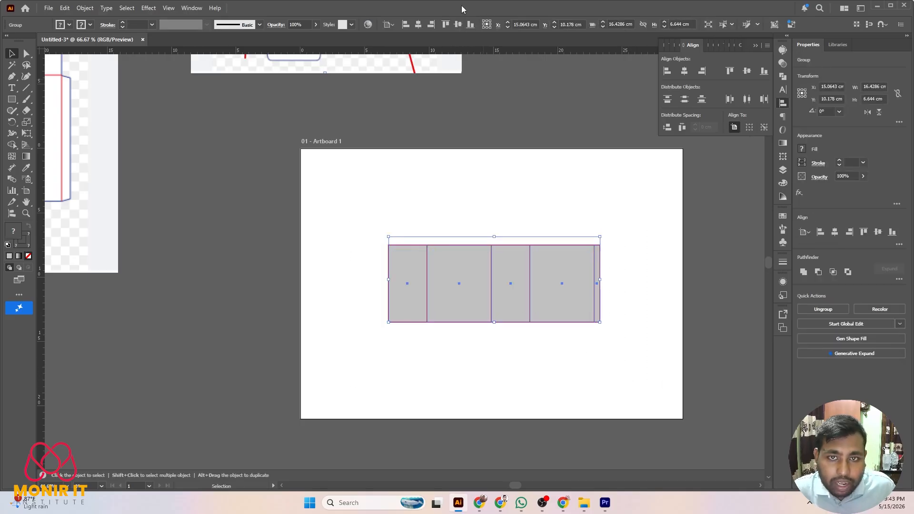
click(422, 24)
click(457, 25)
click(456, 175)
Ungroup the centered panels so each rectangle can be edited individually.
right_click(470, 273)
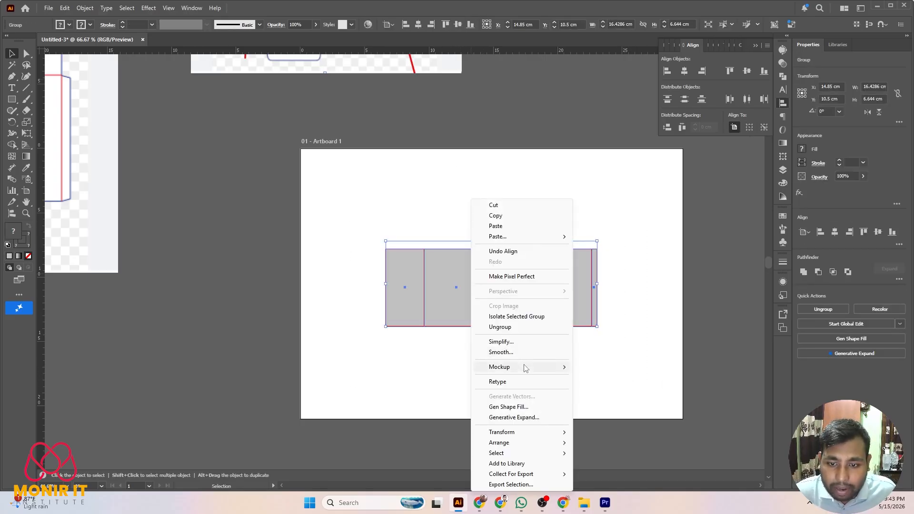
click(495, 328)
click(441, 386)
Move the unannotated reference dieline image down so it sits level beside the artboard.
scroll(440, 312, up, 1)
scroll(441, 312, down, 3)
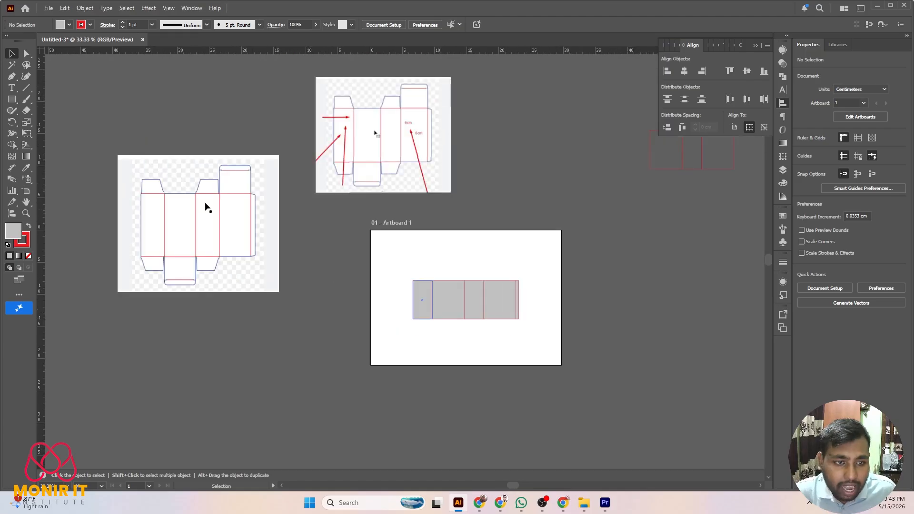
drag(206, 207, 234, 271)
Duplicate the first panel directly above itself, sharing its top edge.
scroll(423, 276, up, 2)
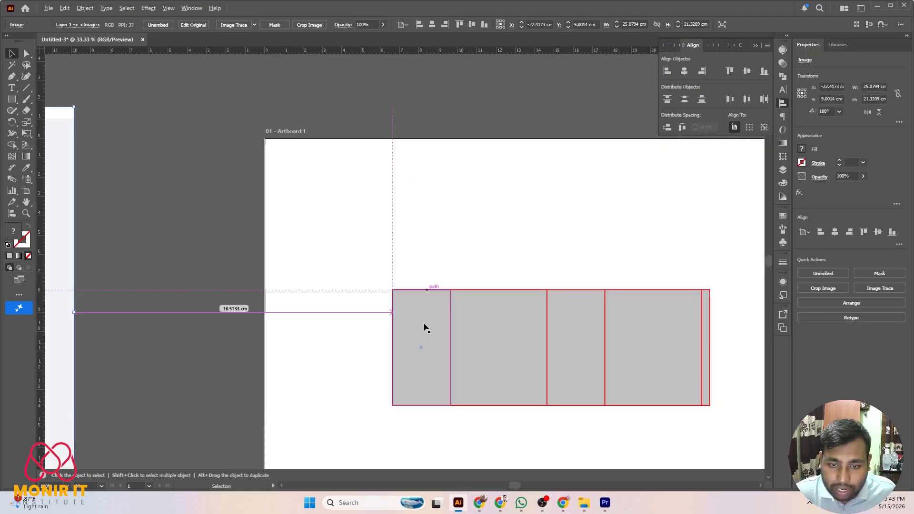
drag(408, 387, 426, 274)
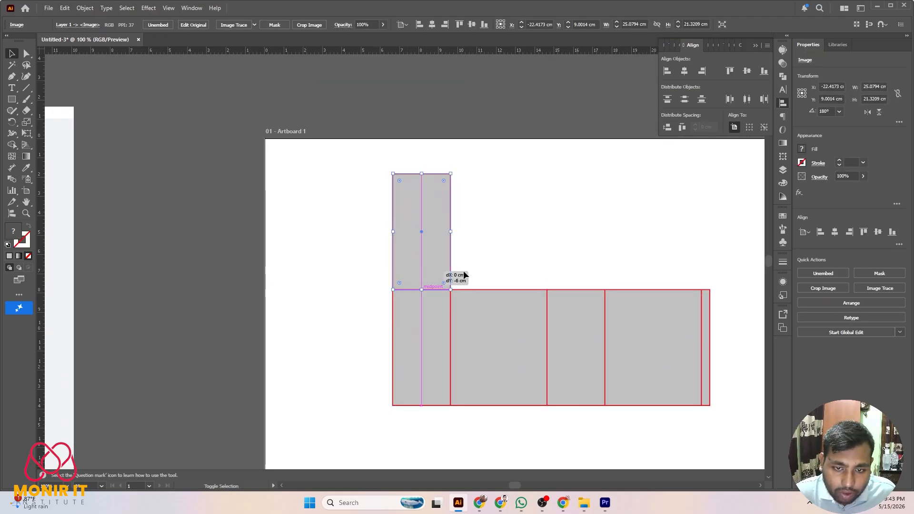
click(540, 270)
Check the second panel's width and the reference flaps to work out the height for the top flap.
scroll(540, 270, down, 2)
click(516, 291)
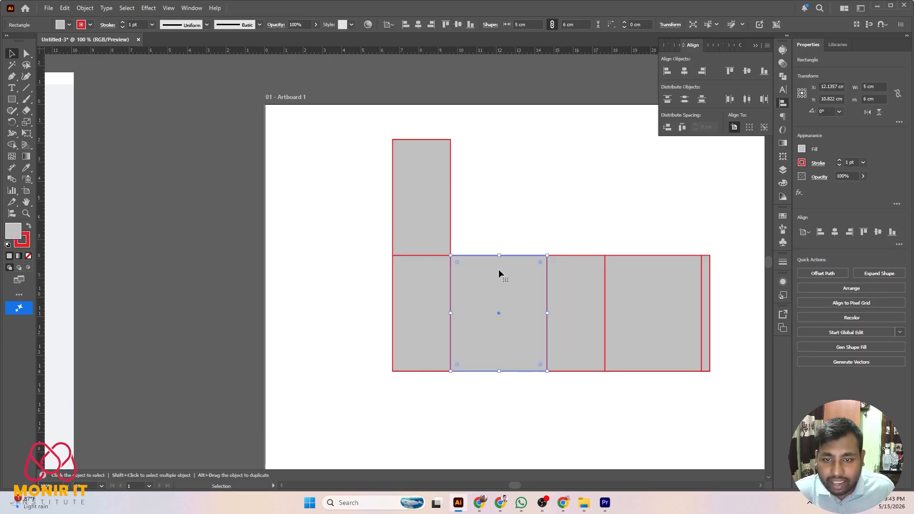
alt+scroll(445, 364, down, 2)
scroll(476, 359, down, 1)
click(484, 263)
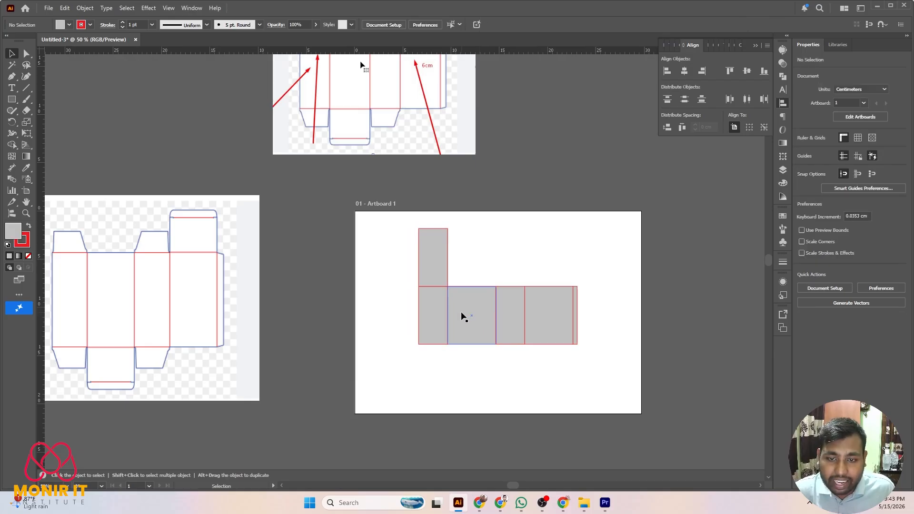
alt+scroll(479, 308, up, 2)
alt+scroll(452, 327, down, 1)
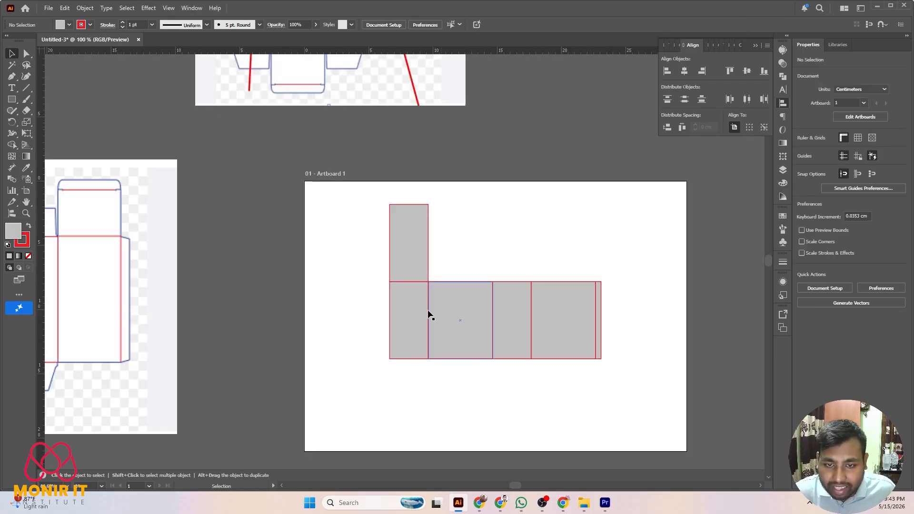
alt+scroll(465, 318, down, 2)
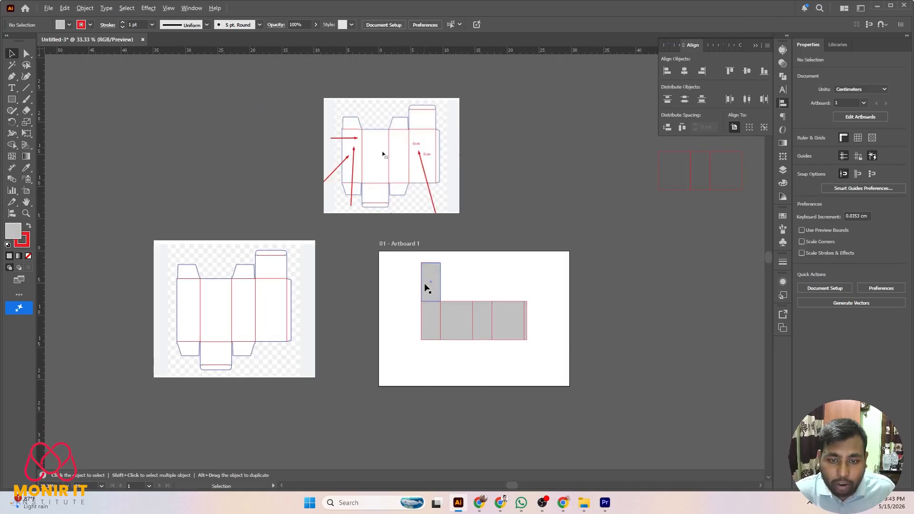
alt+scroll(429, 285, up, 2)
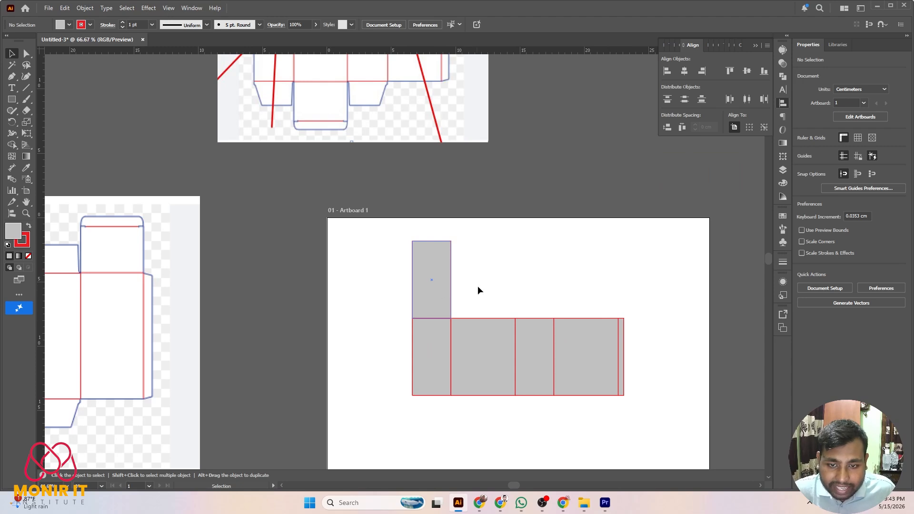
click(488, 356)
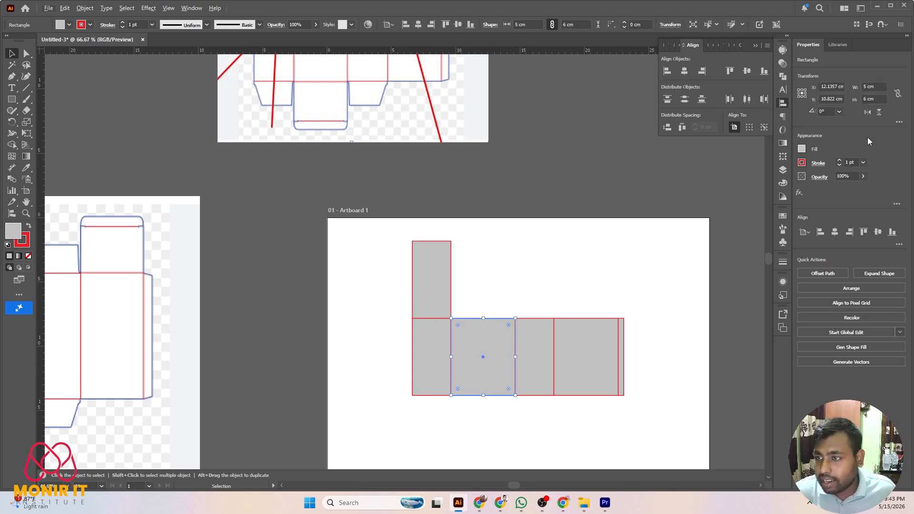
click(875, 86)
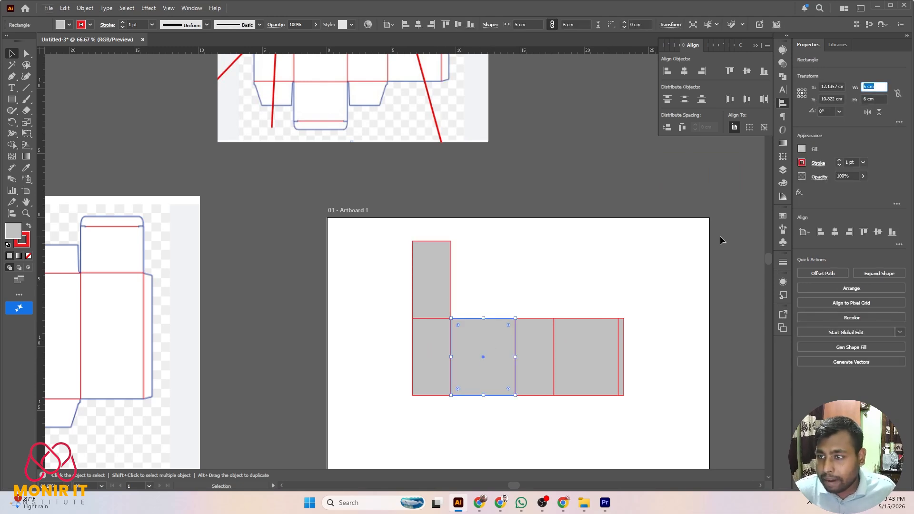
click(481, 305)
Set the height of the duplicated rectangle above the first panel to 2.5 cm.
click(438, 290)
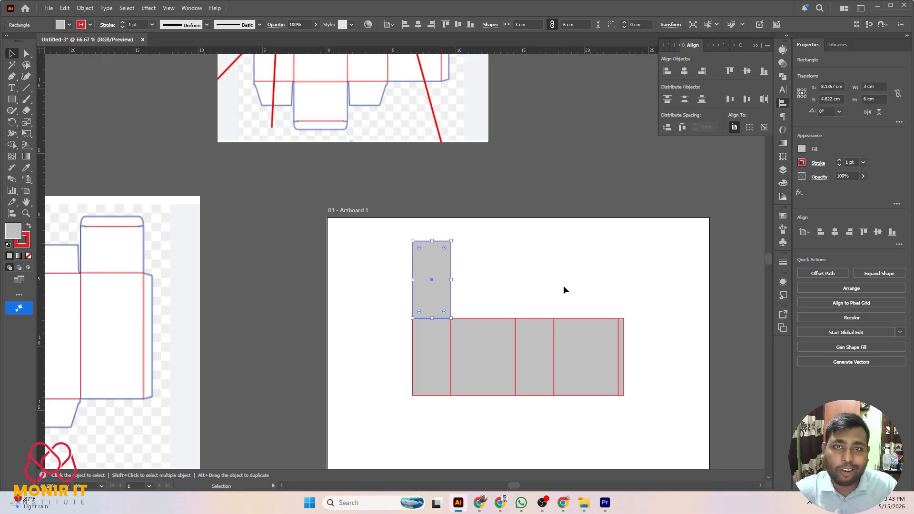
click(493, 278)
click(446, 282)
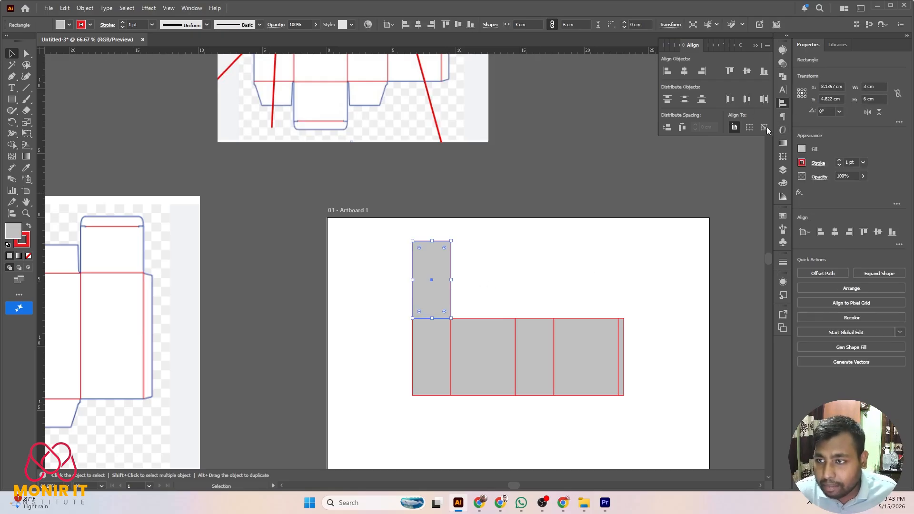
click(876, 100)
text(2.5)
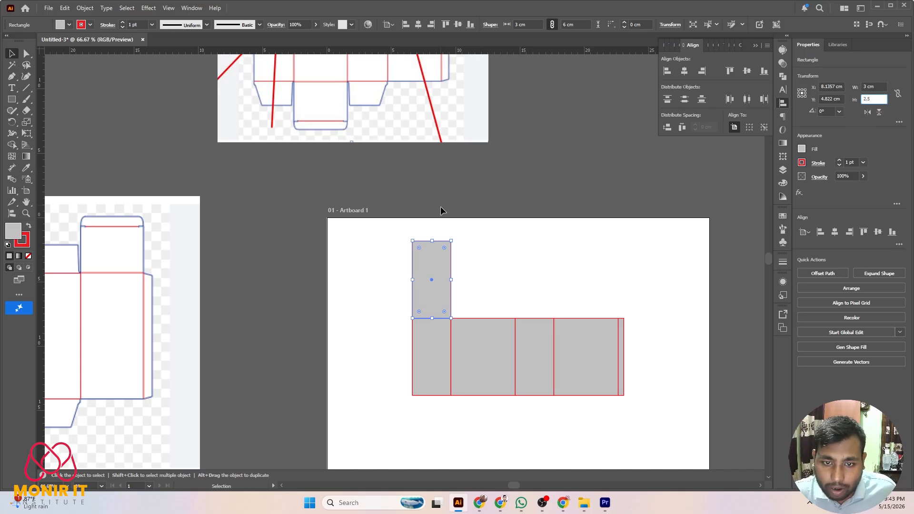
click(500, 276)
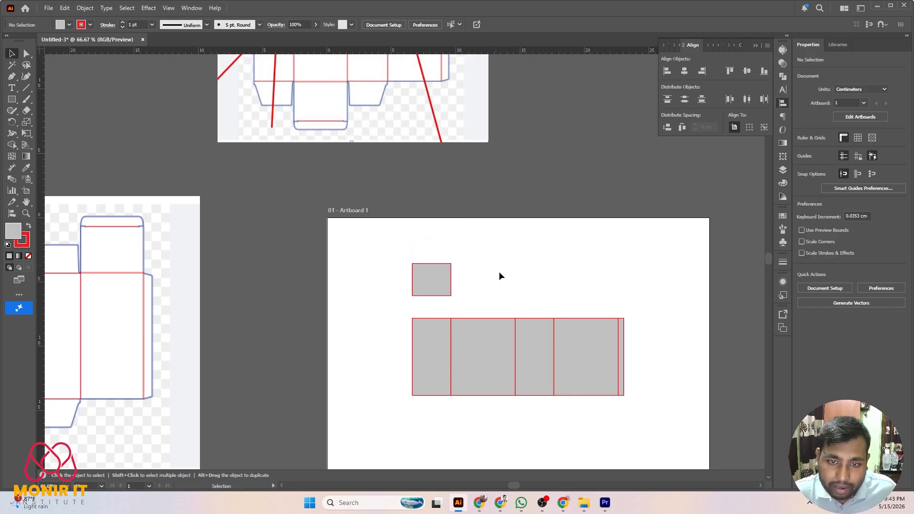
Move the 2.5 cm high flap down so it snaps onto the first panel's top edge.
scroll(427, 332, up, 3)
drag(449, 198, 453, 263)
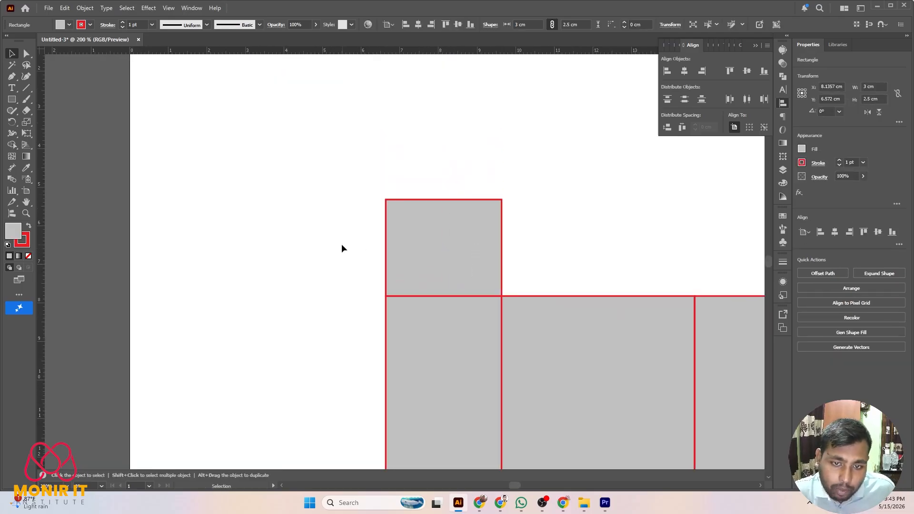
click(341, 244)
Duplicate the top flap horizontally onto the top edge of the third panel.
scroll(341, 244, down, 3)
scroll(367, 253, up, 3)
click(388, 248)
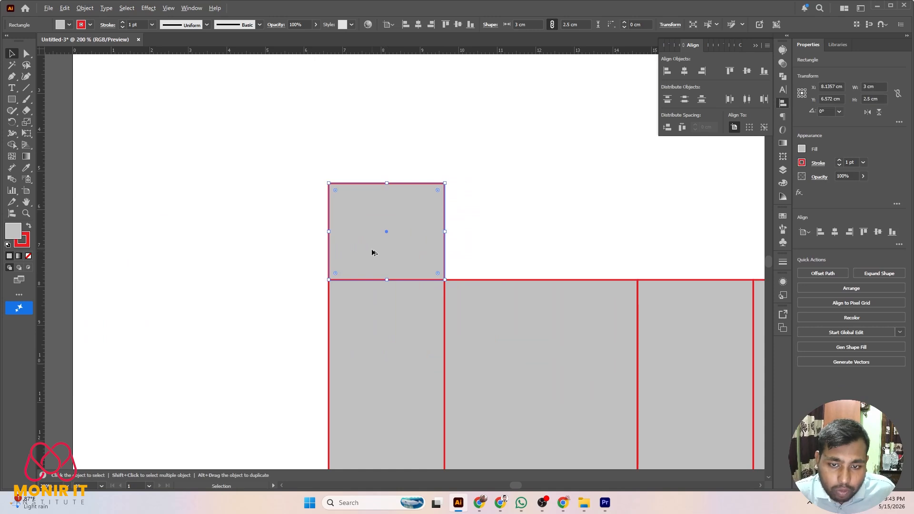
scroll(371, 251, down, 3)
drag(366, 253, 470, 252)
Set the height of both top flaps above the first and third panels to 2.3 cm.
drag(306, 207, 547, 235)
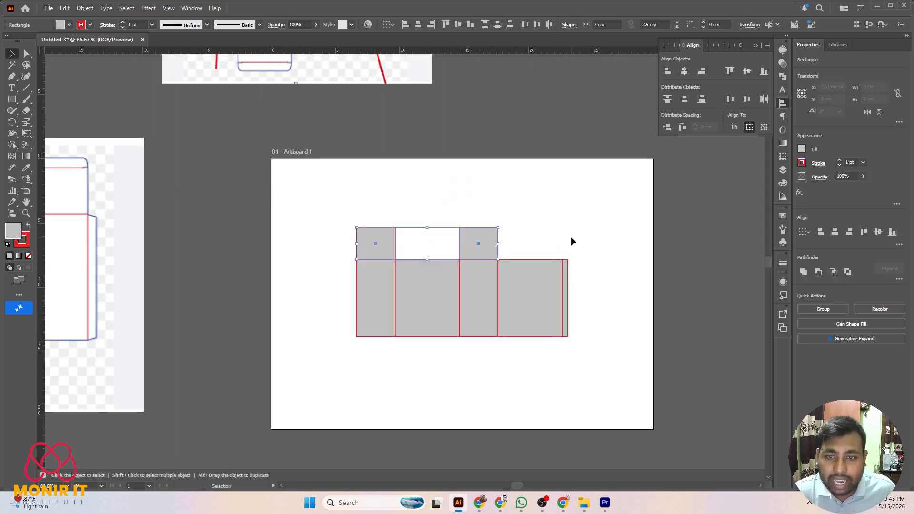
scroll(571, 241, down, 3)
scroll(577, 270, up, 1)
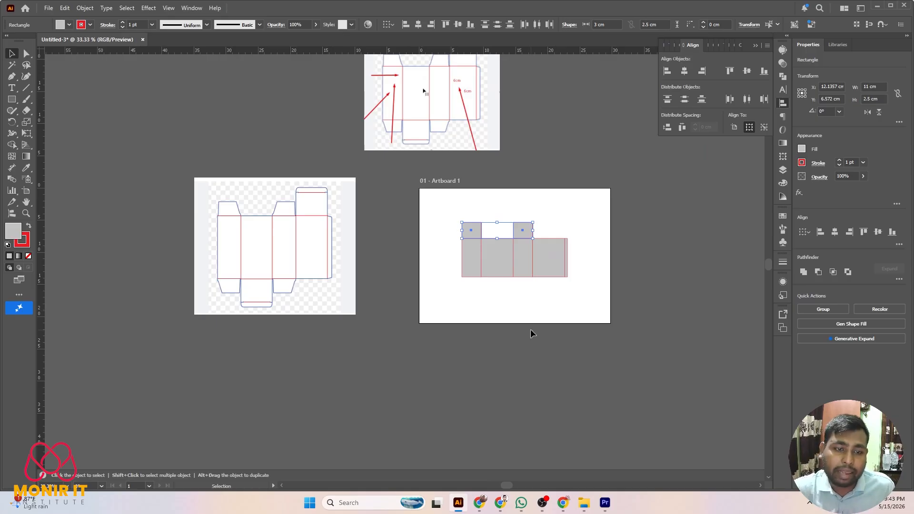
scroll(536, 187, up, 4)
scroll(437, 256, down, 2)
drag(337, 253, 502, 281)
scroll(474, 310, up, 2)
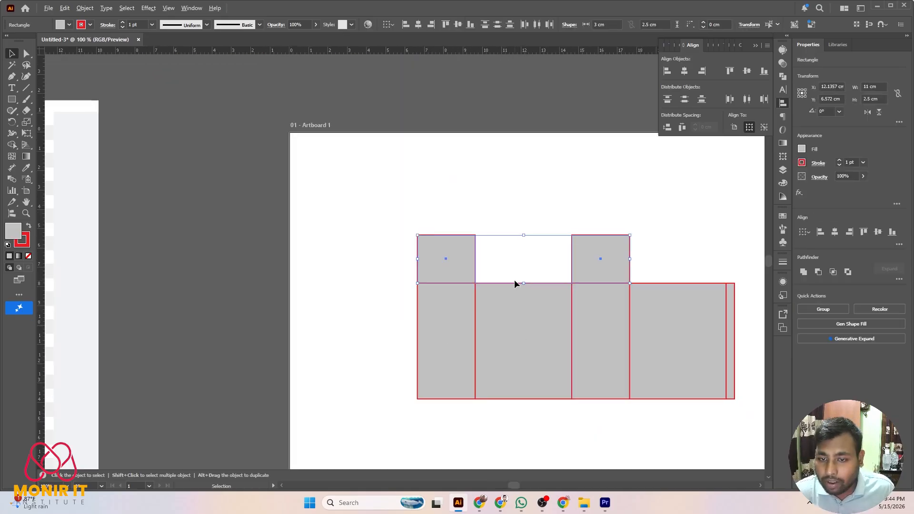
scroll(514, 284, up, 1)
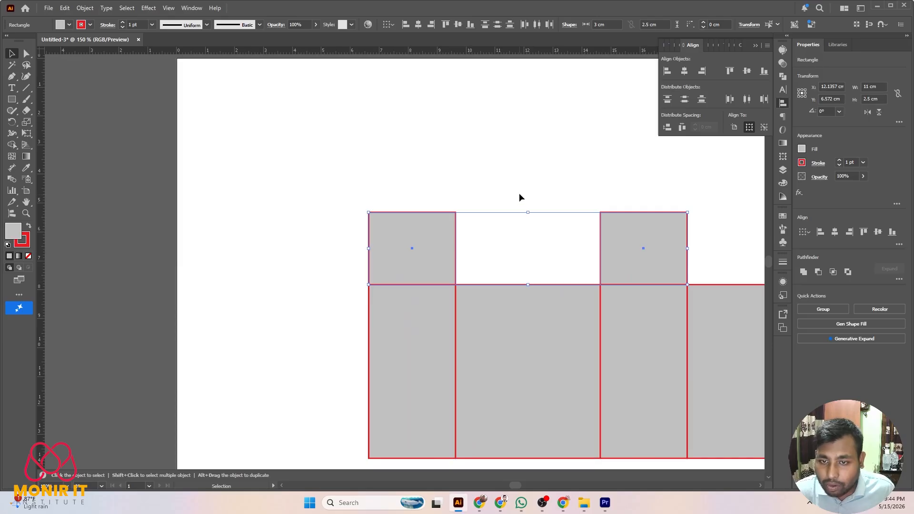
click(404, 201)
drag(404, 201, 624, 239)
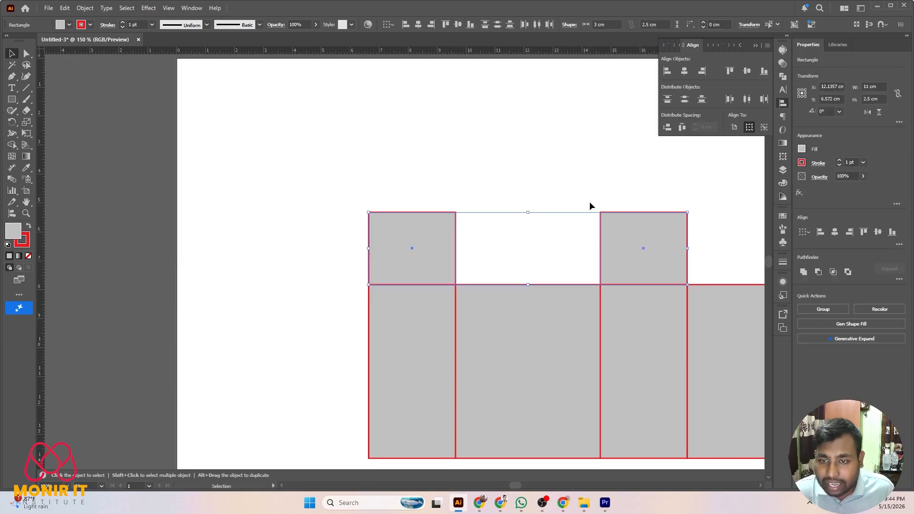
key(alt)
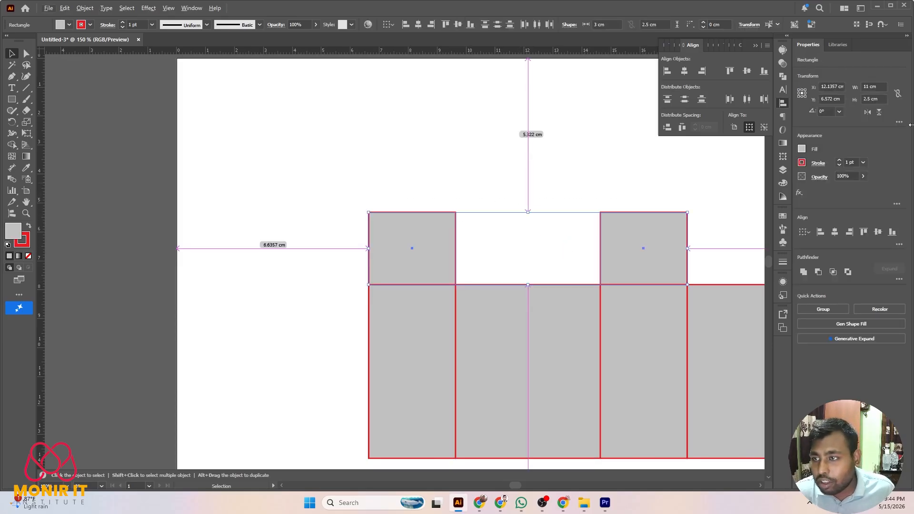
click(880, 96)
text(2)
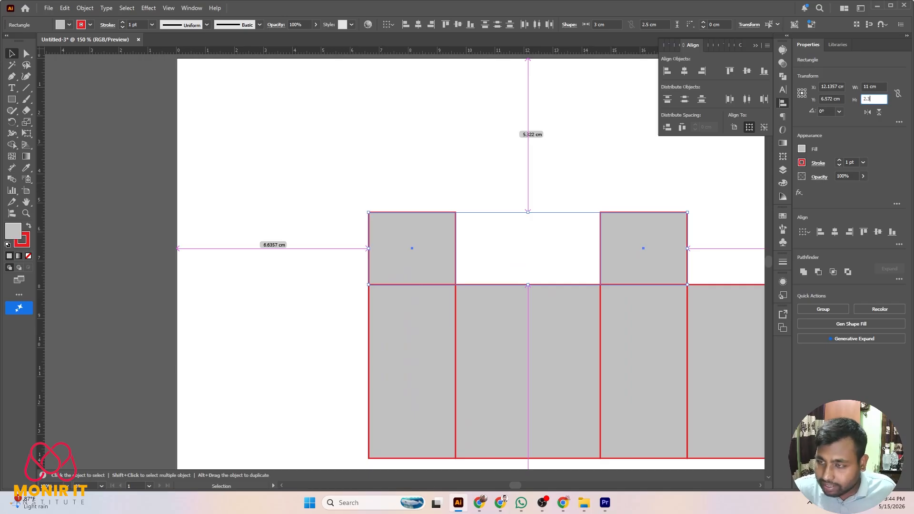
text(.3)
click(464, 173)
key(ctrl+0)
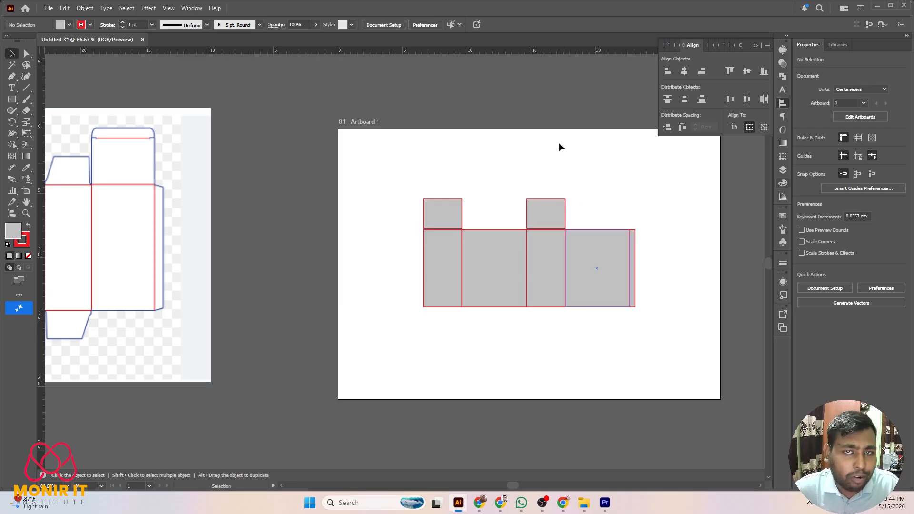
Move both 2.3 cm high flaps down together so they meet the top edges of the first and third panels.
drag(441, 176, 552, 213)
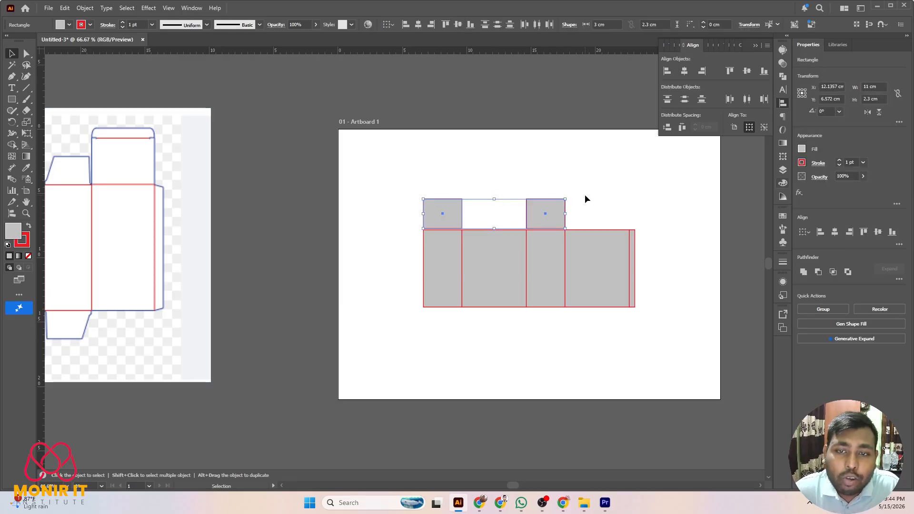
scroll(465, 212, up, 3)
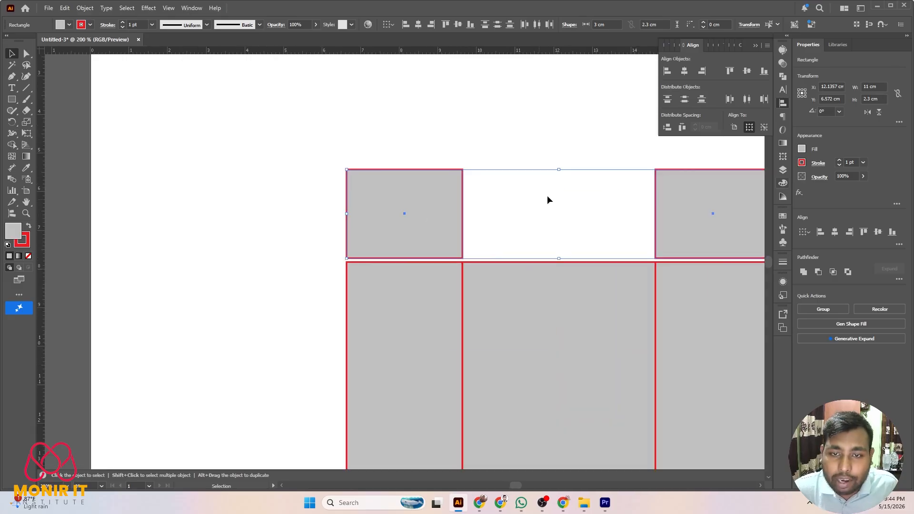
key(ctrl+minus)
key(ctrl+minus)
click(608, 177)
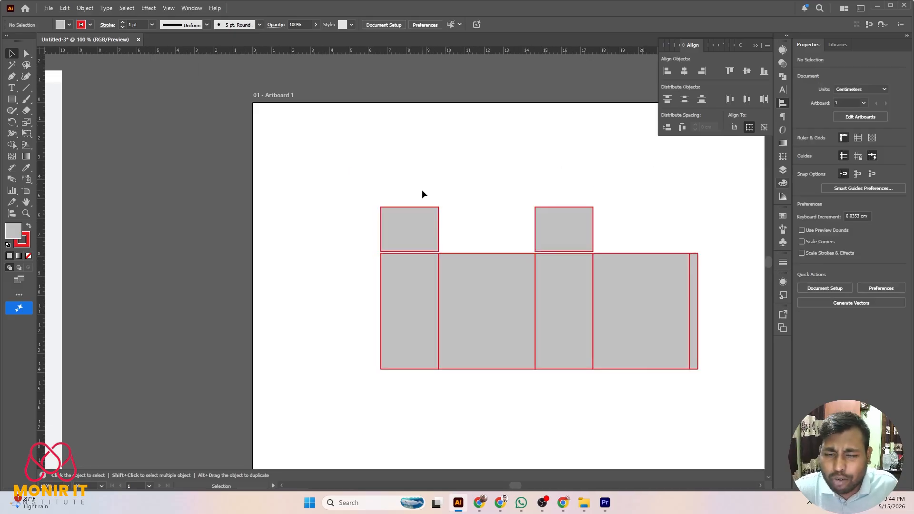
drag(422, 189, 638, 241)
scroll(316, 213, up, 10)
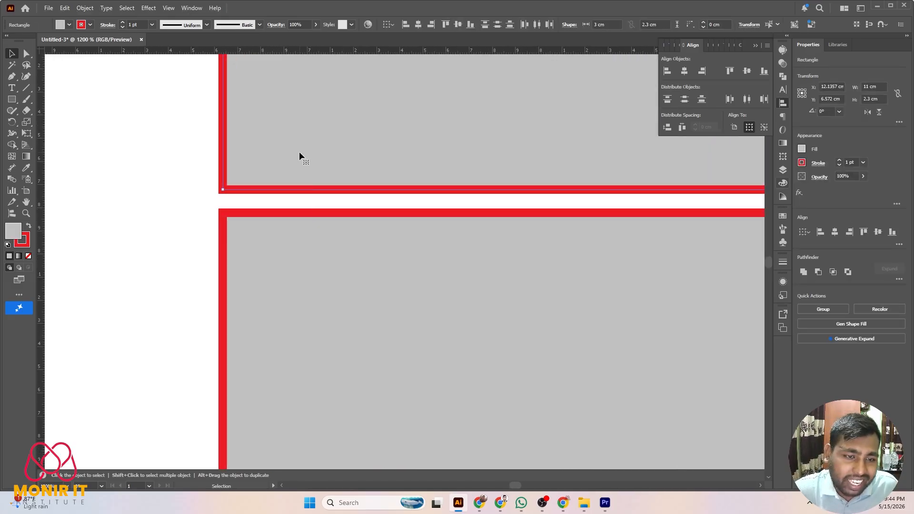
drag(300, 155, 297, 177)
scroll(376, 195, down, 5)
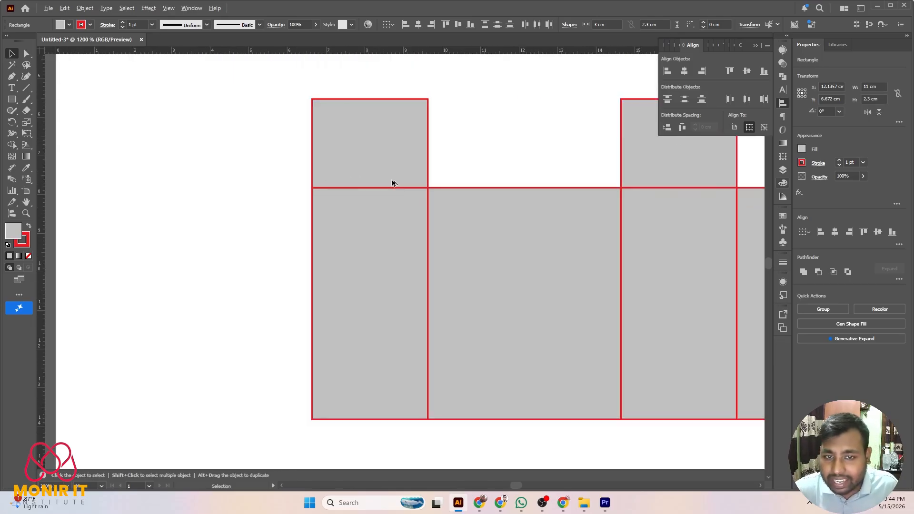
Examine the joins between the top flaps and the panels up close and in outline view.
scroll(381, 175, up, 8)
scroll(453, 167, down, 5)
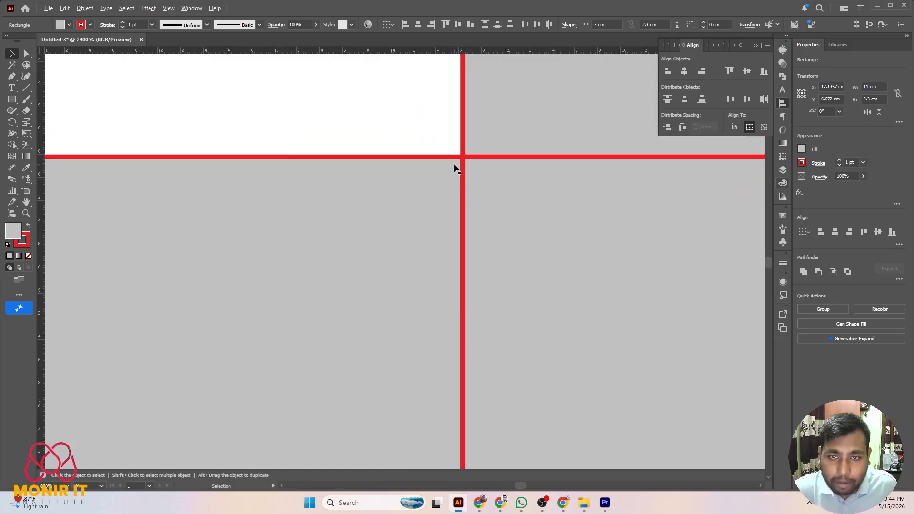
key(a)
key(ctrl+y)
key(v)
scroll(456, 170, down, 6)
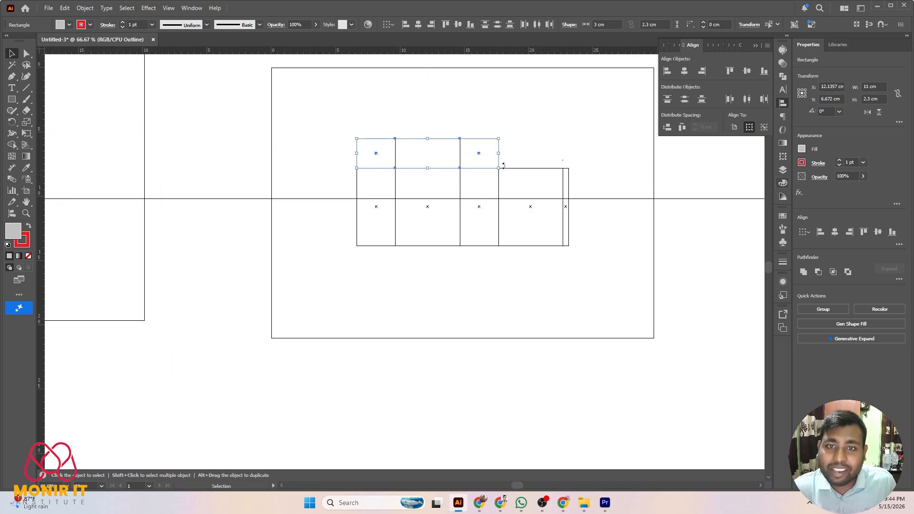
click(520, 123)
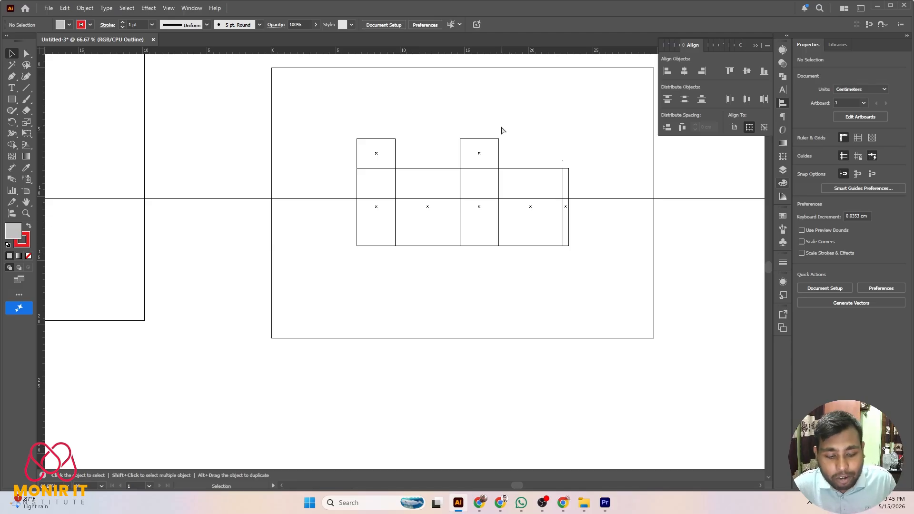
key(ctrl+y)
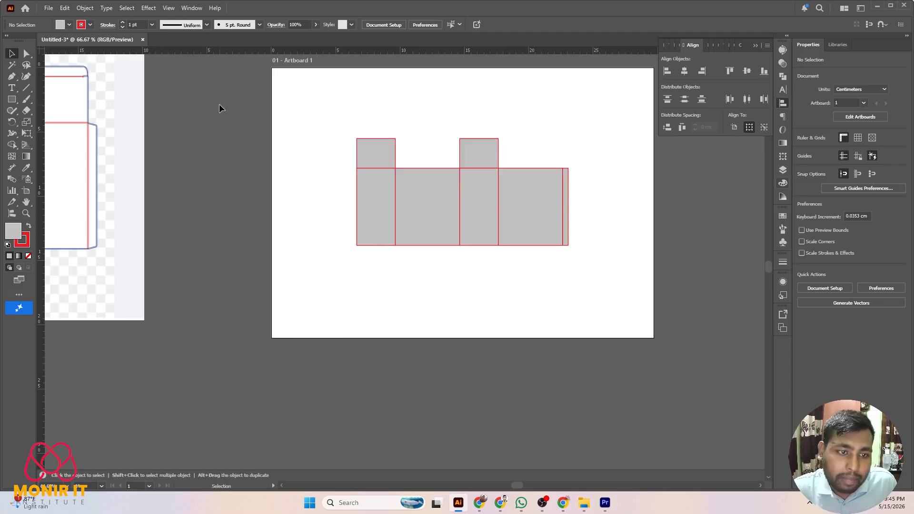
scroll(330, 237, down, 3)
scroll(412, 209, up, 2)
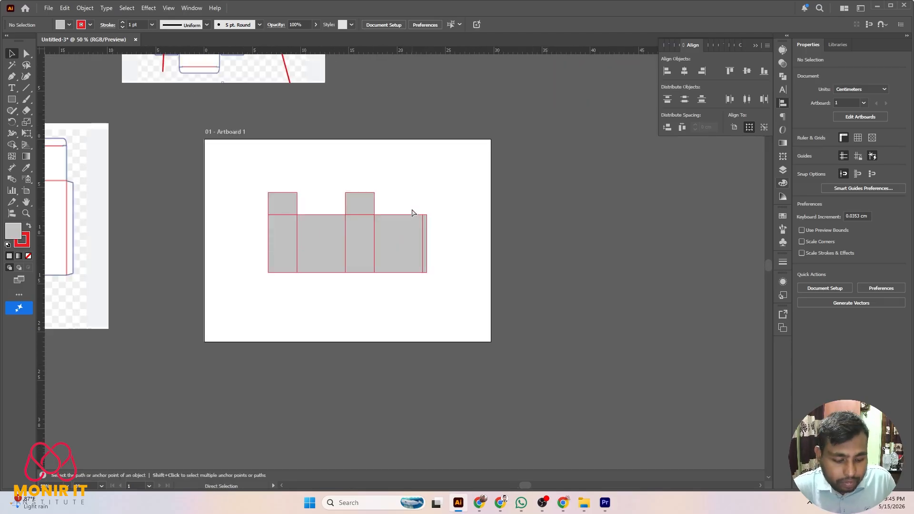
key(ctrl+y)
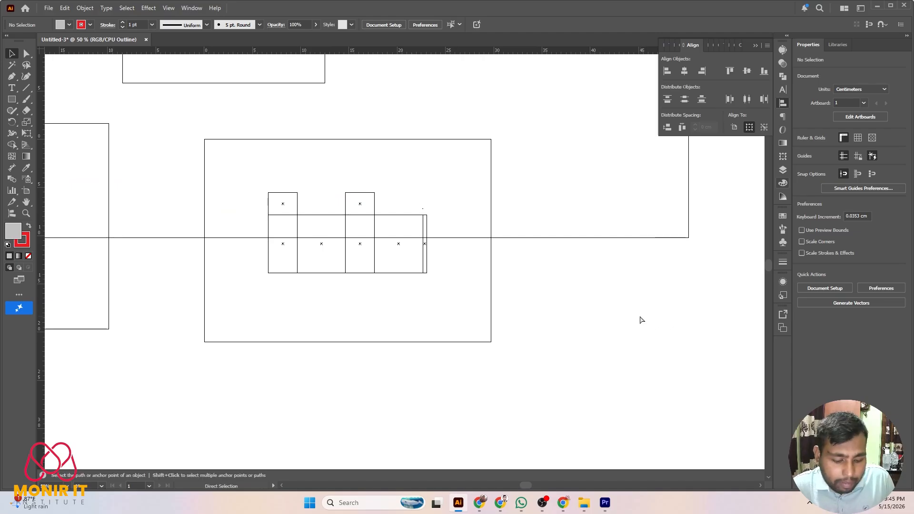
key(ctrl+y)
Compare the reference dieline's top flaps and lid with the panels and flaps built on the artboard.
scroll(546, 166, down, 3)
key(v)
click(470, 133)
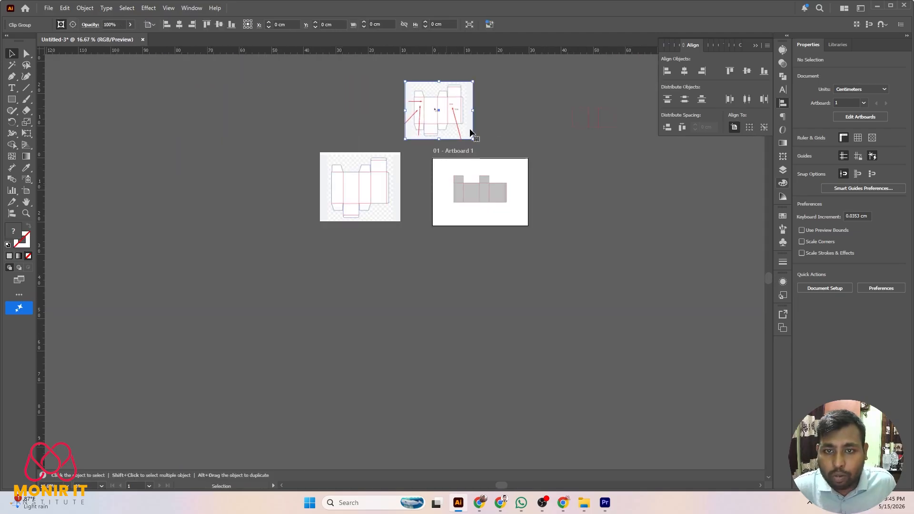
click(549, 232)
scroll(523, 224, up, 4)
scroll(348, 119, up, 2)
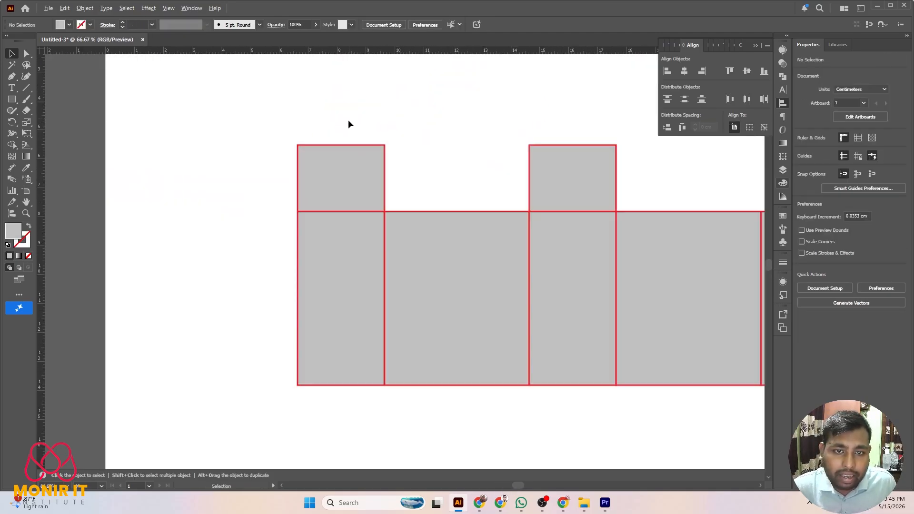
scroll(393, 180, down, 1)
scroll(436, 194, down, 2)
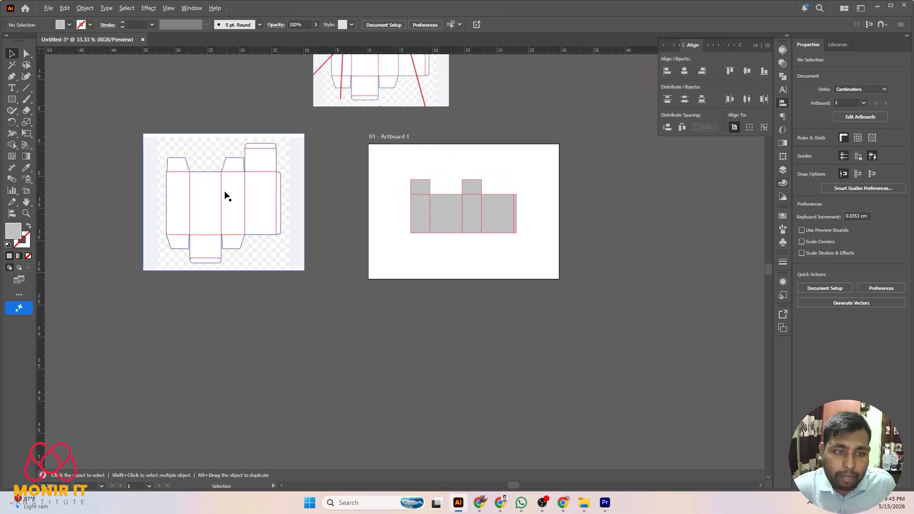
scroll(174, 161, up, 3)
scroll(356, 169, down, 4)
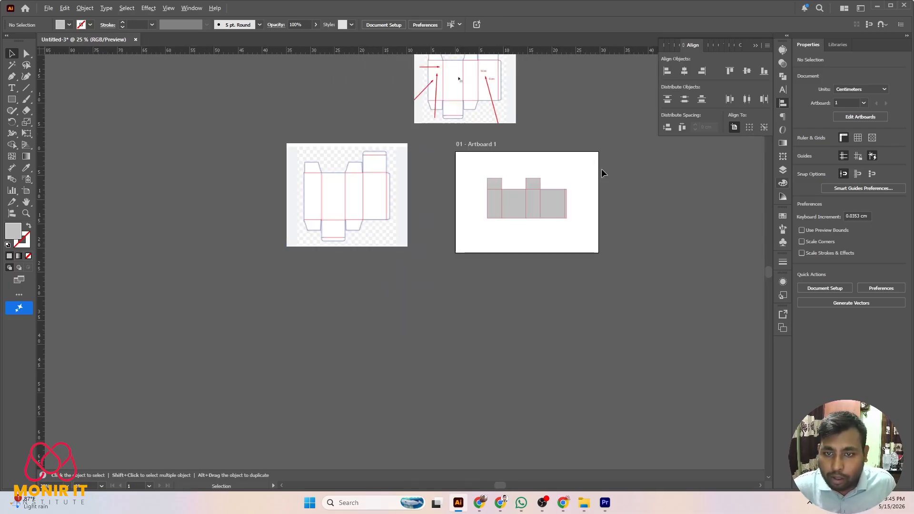
scroll(569, 188, up, 2)
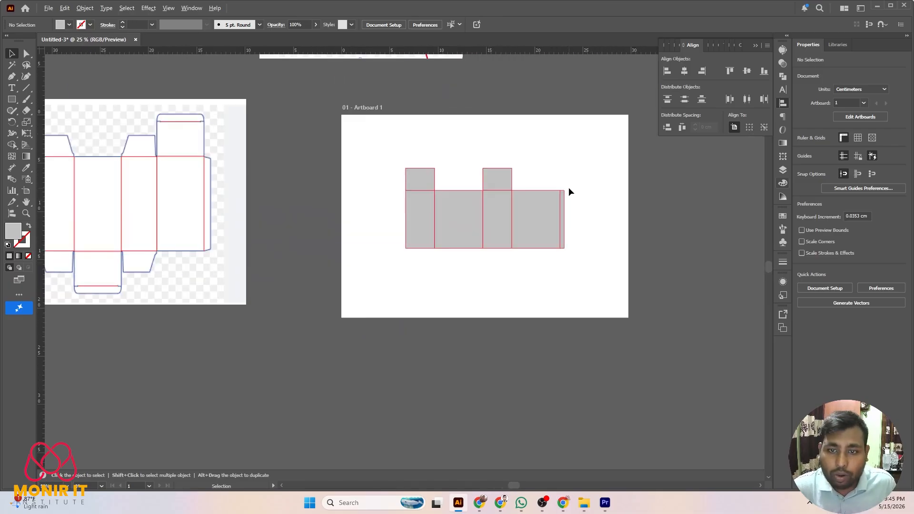
click(459, 218)
click(462, 168)
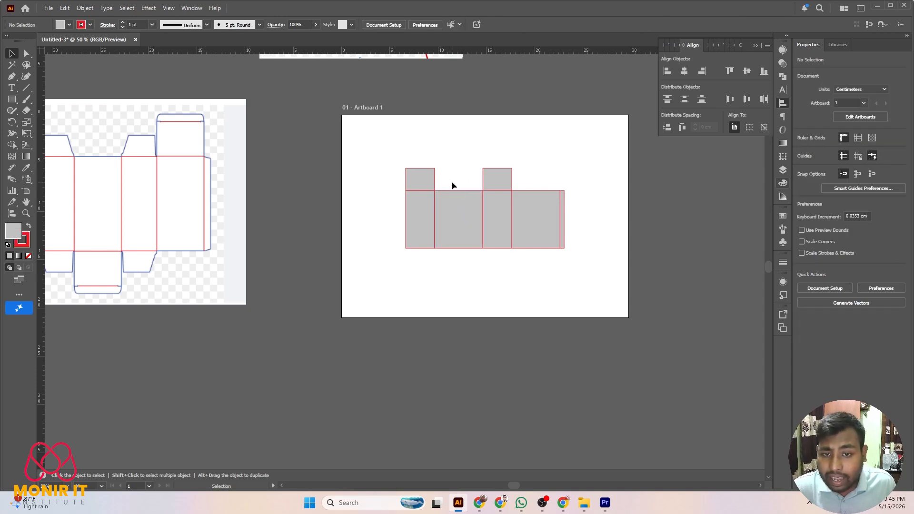
scroll(444, 184, down, 1)
scroll(218, 194, up, 2)
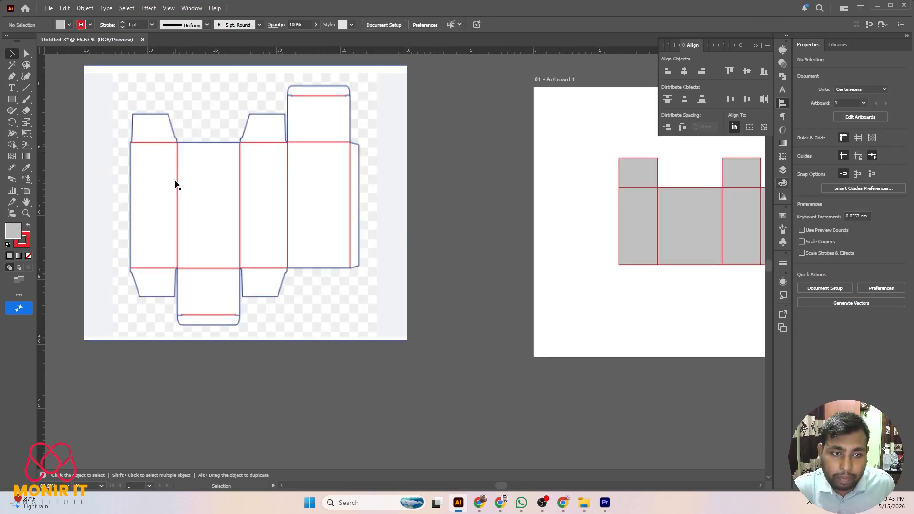
scroll(175, 184, down, 1)
click(286, 115)
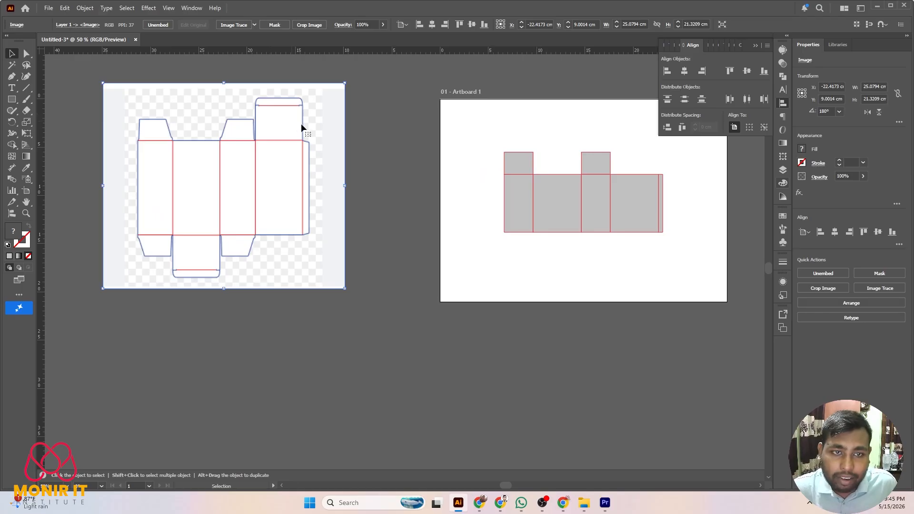
scroll(312, 132, down, 1)
scroll(544, 146, up, 2)
scroll(544, 147, up, 1)
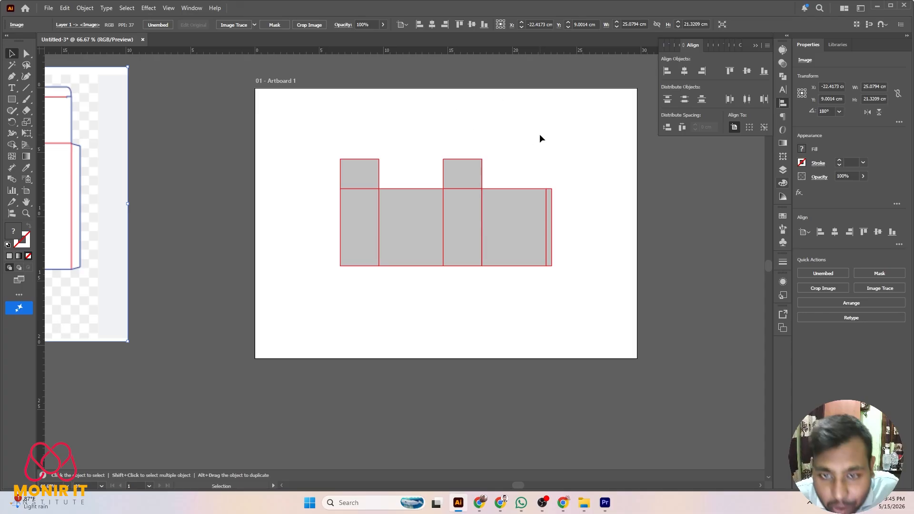
scroll(442, 169, down, 1)
scroll(446, 173, up, 2)
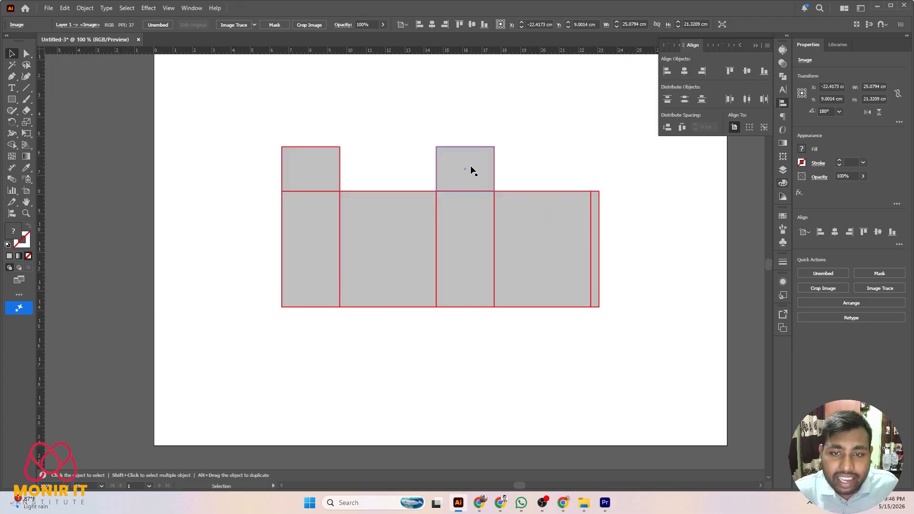
Inspect the dimensions of the third panel's top flap and of the second panel.
click(471, 168)
scroll(472, 137, up, 3)
scroll(444, 188, down, 5)
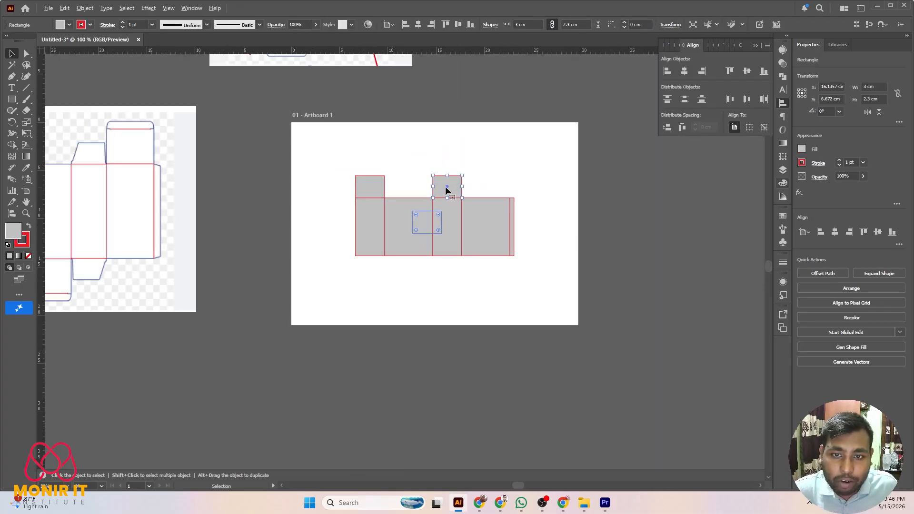
scroll(446, 190, up, 1)
scroll(424, 177, up, 1)
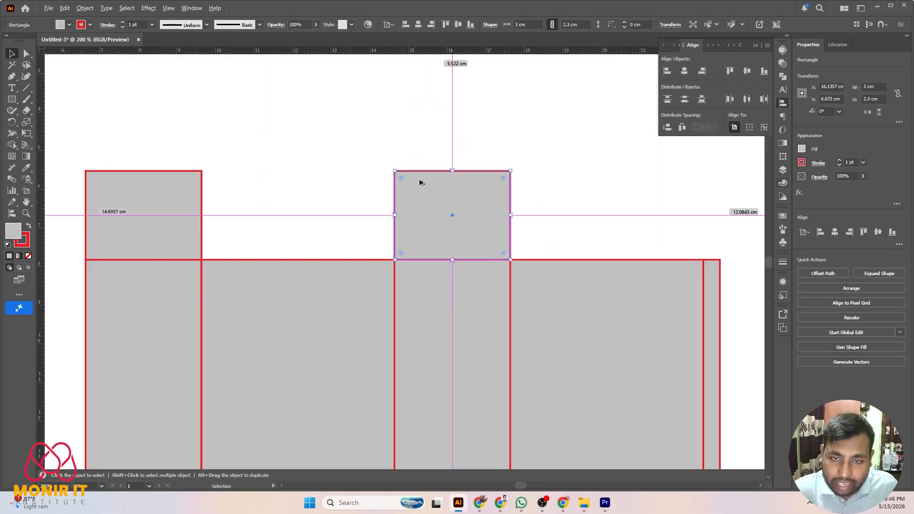
scroll(420, 182, down, 2)
click(556, 202)
click(351, 245)
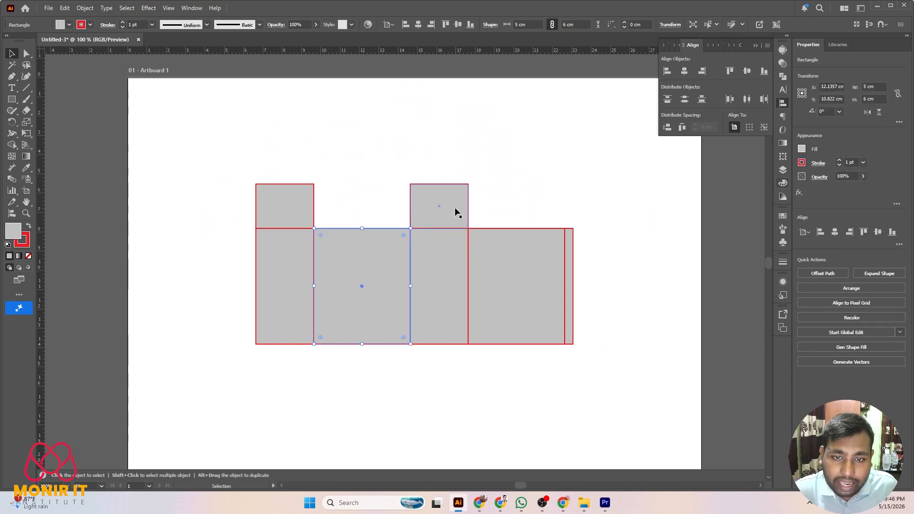
click(441, 211)
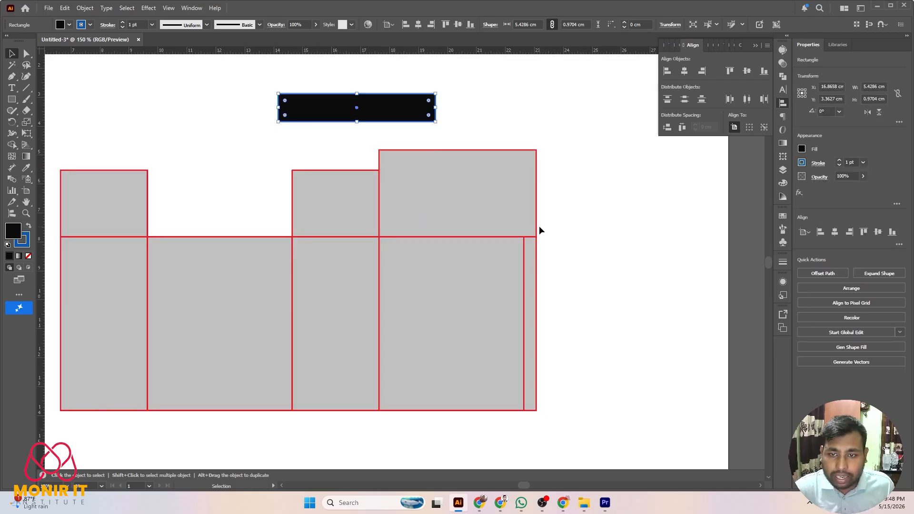
Try to narrow the lid rectangle above the fourth panel so its side edge lines up with the panel.
click(539, 224)
drag(536, 193, 523, 193)
click(552, 223)
click(523, 195)
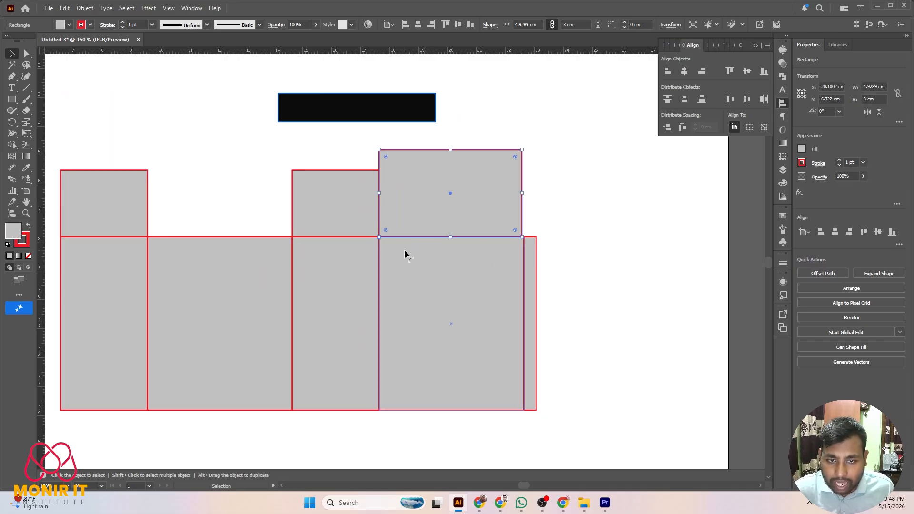
scroll(524, 227, up, 3)
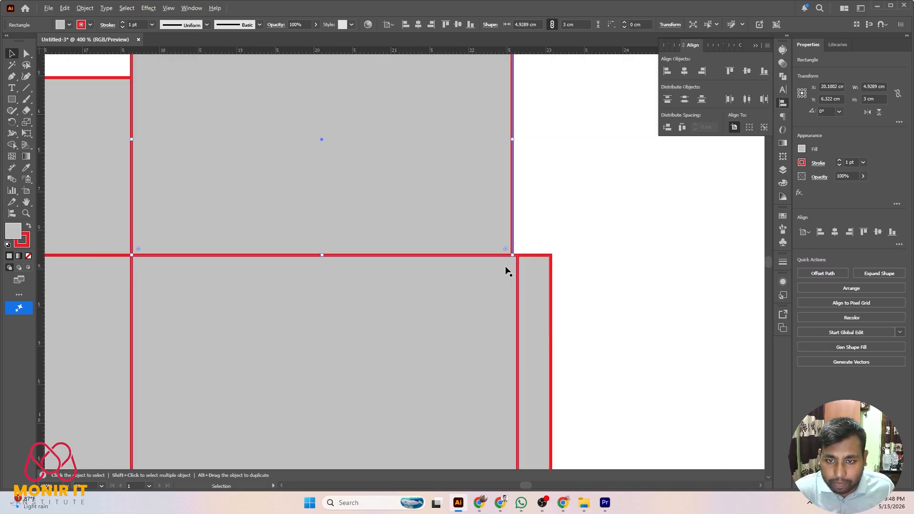
drag(513, 137, 518, 139)
key(ctrl+y)
click(565, 188)
scroll(559, 202, down, 4)
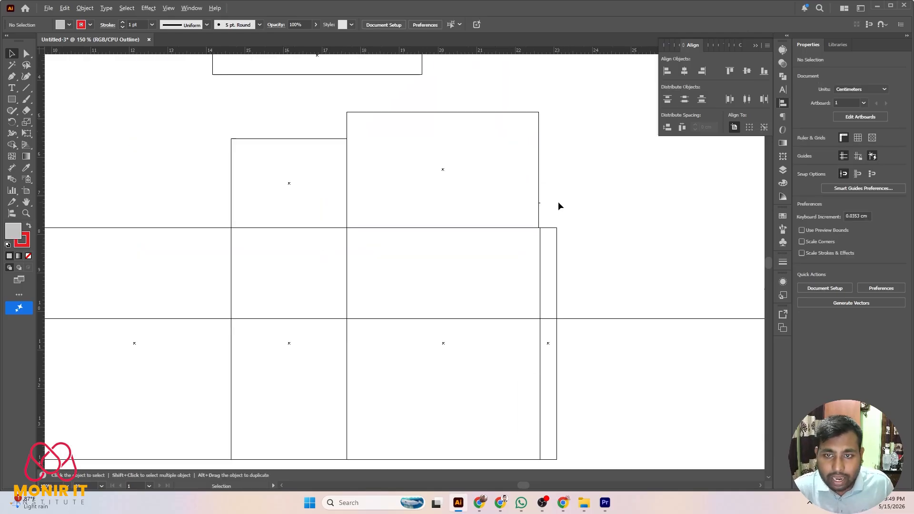
Delete the misfitting lid rectangle above the fourth panel and return to the normal preview.
click(494, 186)
key(Delete)
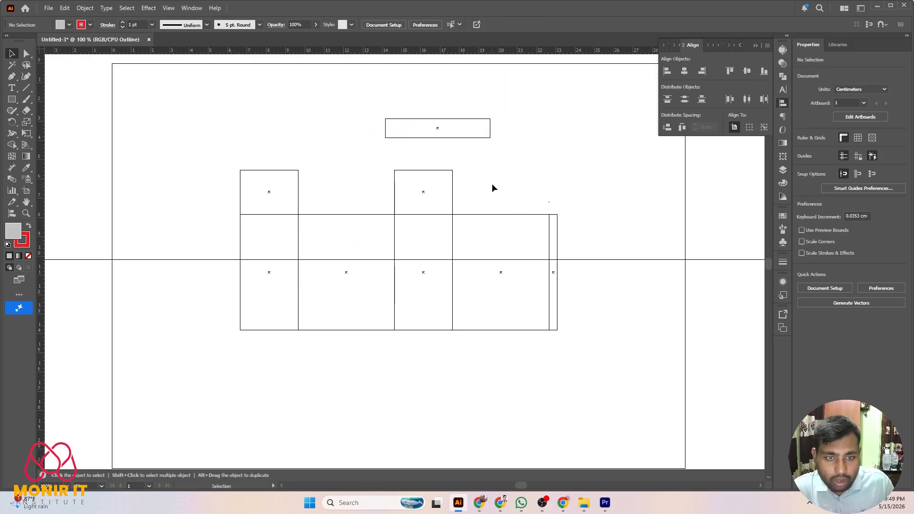
scroll(352, 205, down, 1)
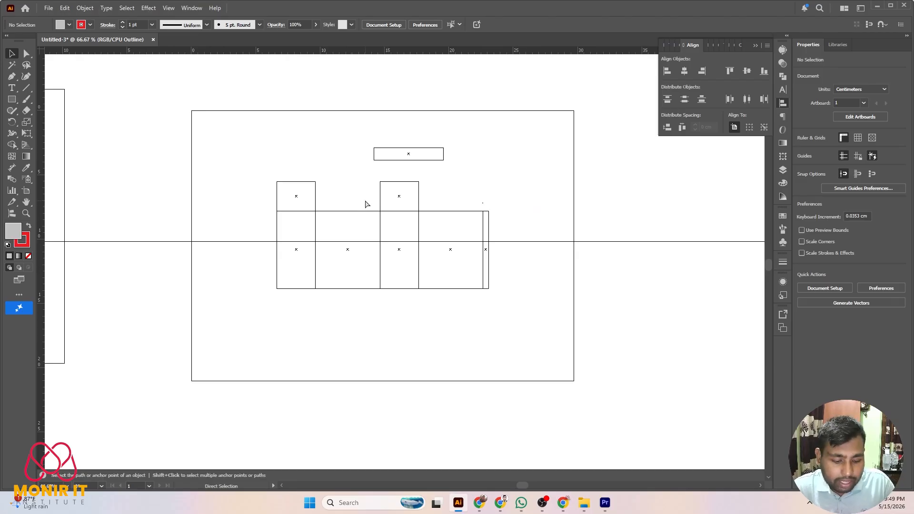
key(ctrl+y)
Duplicate the second panel and place the copy directly on top of the fourth panel, aligned to its width.
click(334, 239)
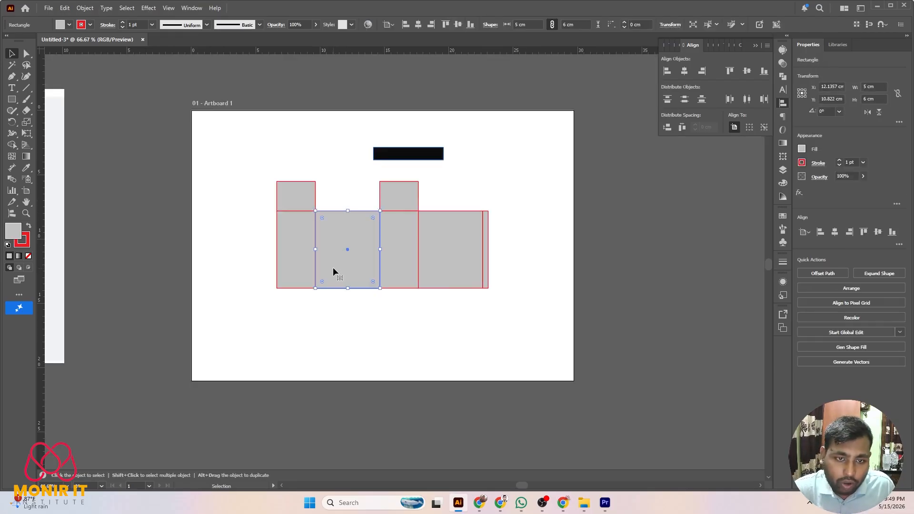
drag(328, 264, 510, 180)
scroll(508, 208, up, 3)
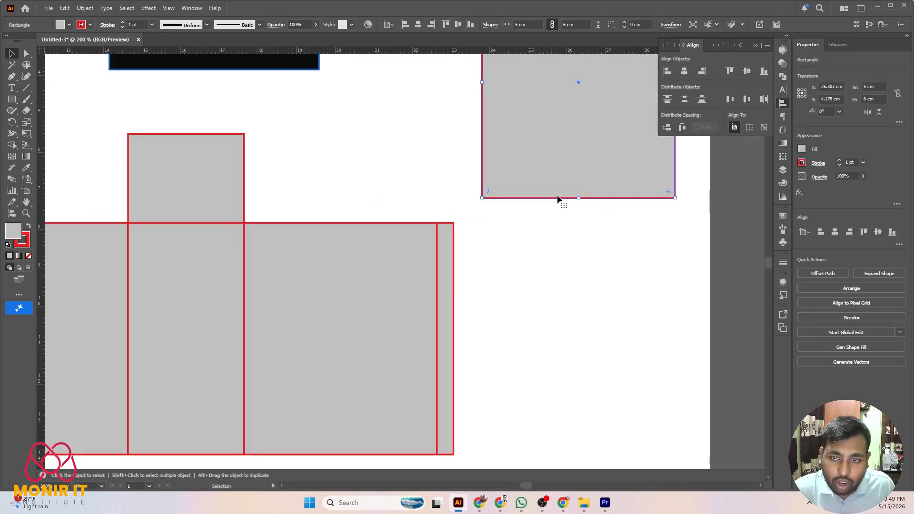
drag(559, 199, 323, 221)
scroll(452, 208, up, 2)
scroll(453, 207, down, 5)
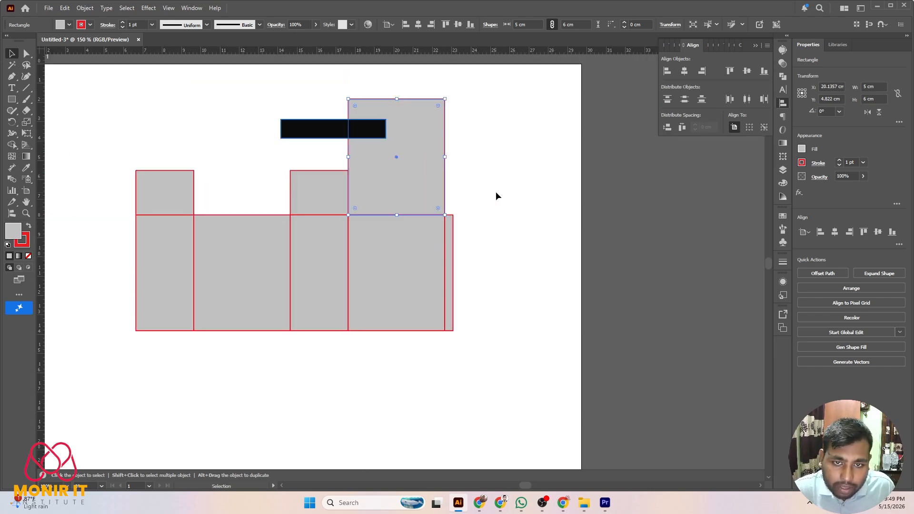
Set the height of the rectangle copied above the fourth panel to 3 cm.
click(496, 191)
click(360, 185)
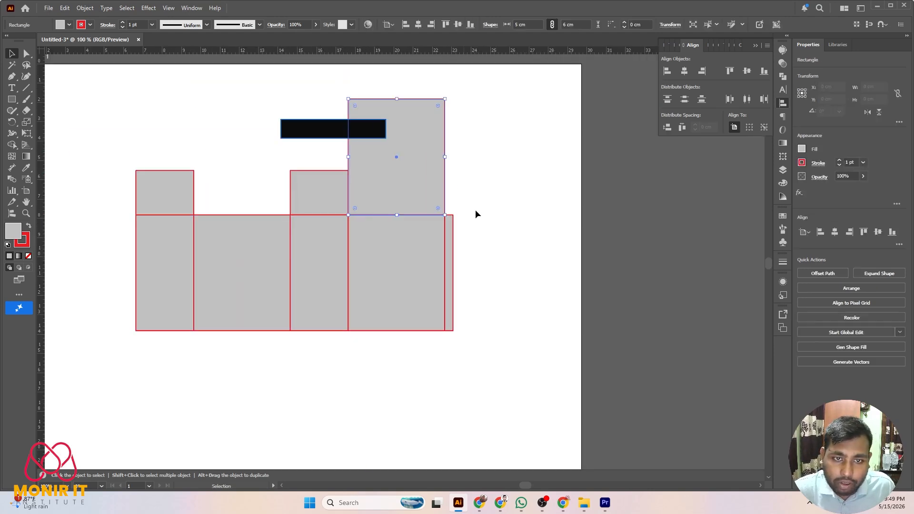
click(874, 98)
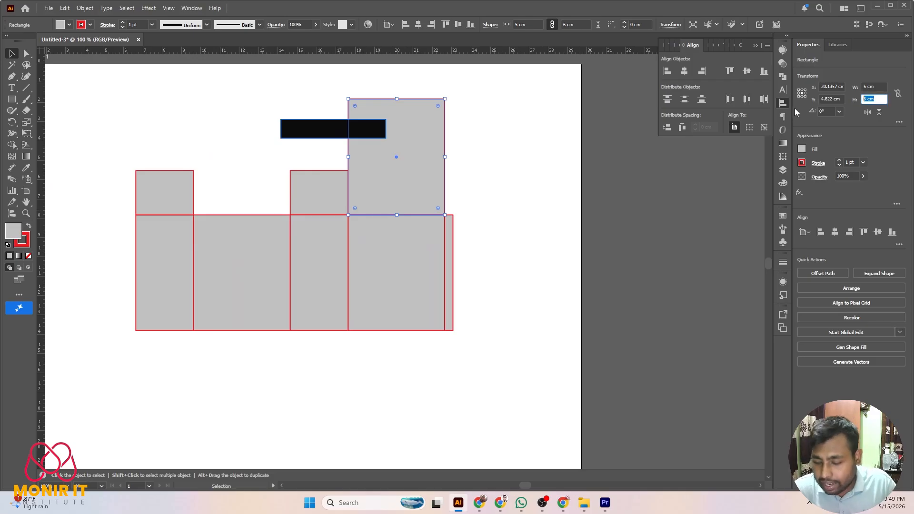
text(3)
click(500, 206)
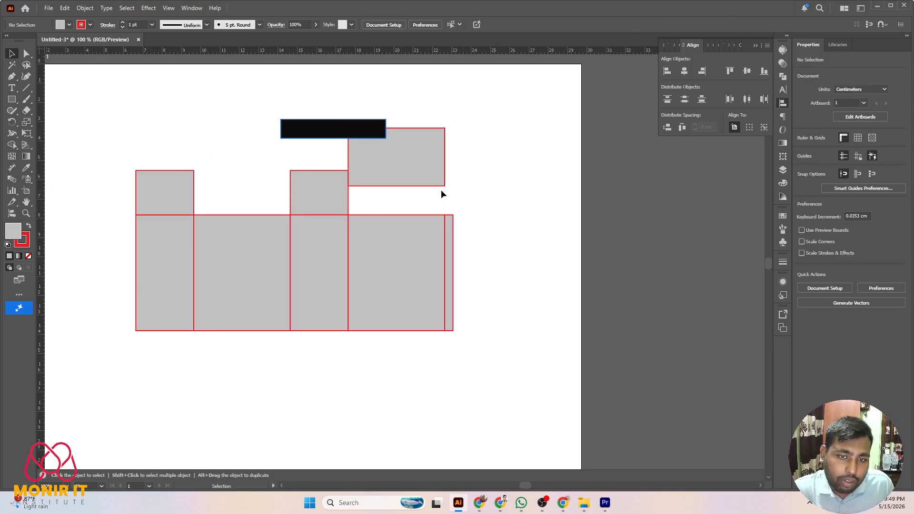
Move the 3 cm high lid down so its lower edge meets the fourth panel's top edge, checking in outline view.
scroll(441, 193, up, 3)
drag(402, 176, 402, 289)
key(ctrl+y)
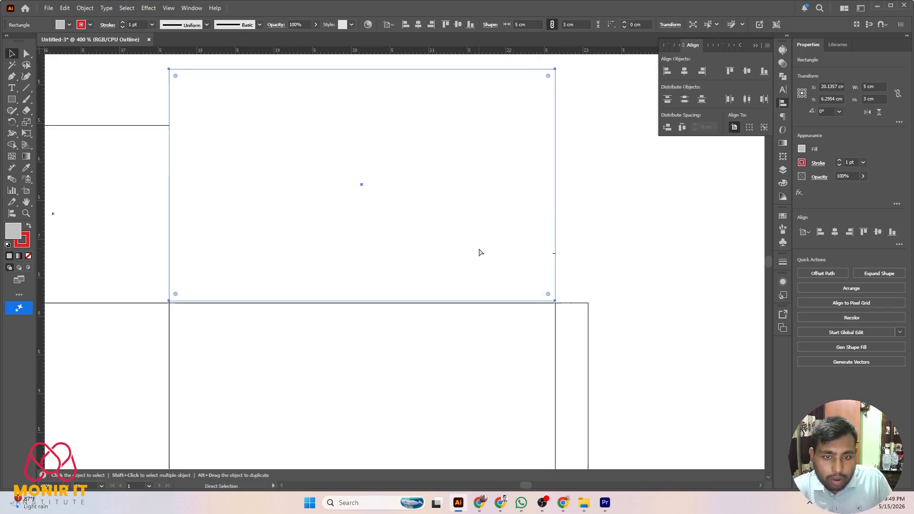
scroll(559, 281, up, 4)
click(559, 287)
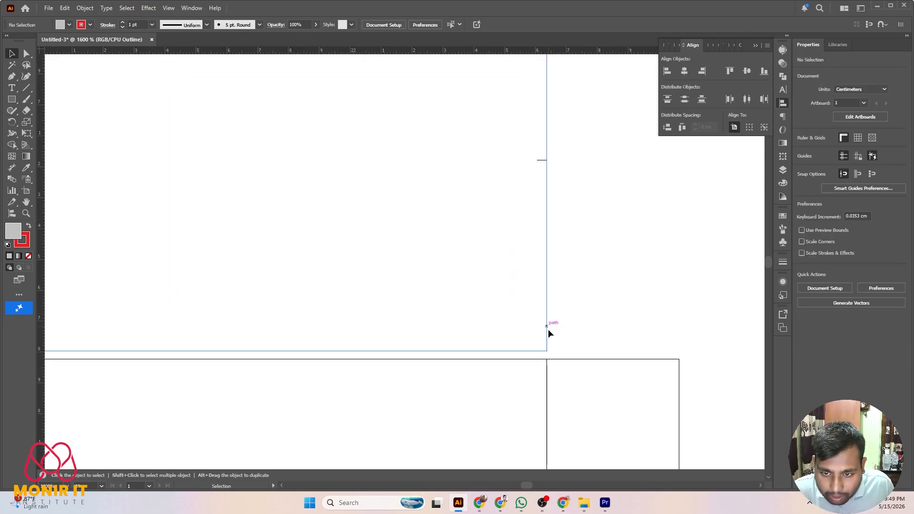
drag(548, 330, 547, 338)
scroll(583, 275, down, 5)
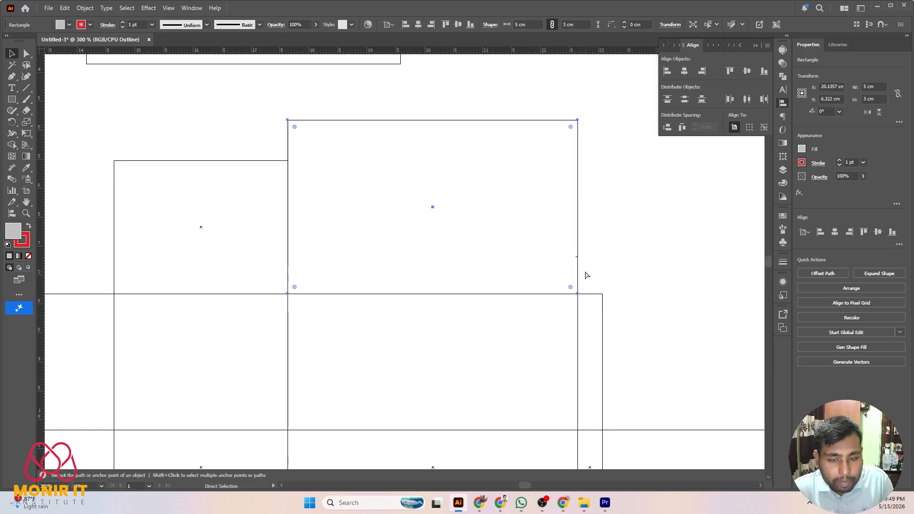
key(ctrl+y)
Move the black rectangle away from the dieline and delete it.
scroll(468, 205, down, 4)
drag(413, 152, 590, 119)
scroll(579, 202, up, 1)
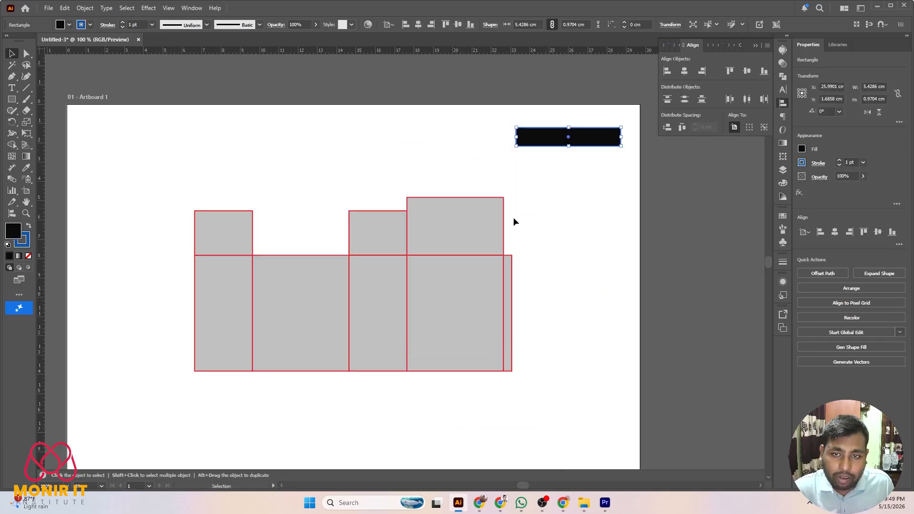
scroll(442, 231, up, 2)
scroll(442, 231, down, 3)
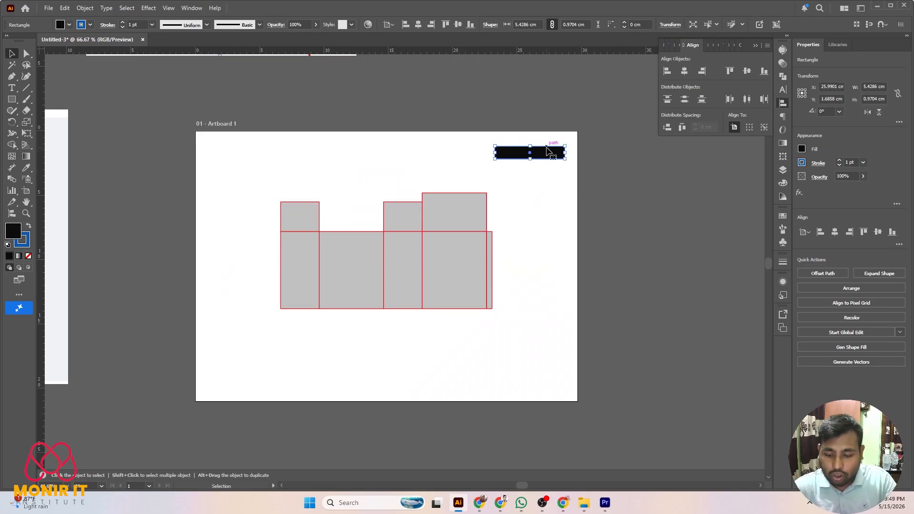
key(Delete)
Duplicate the lid directly above itself and shorten the copy from its top edge to about 0.62 cm as a tuck flap.
scroll(469, 223, up, 2)
drag(465, 223, 480, 146)
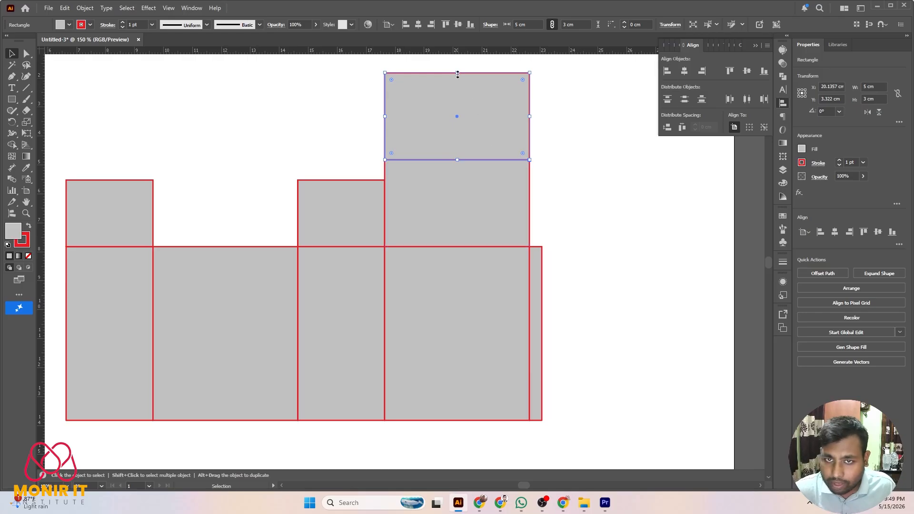
drag(462, 73, 460, 143)
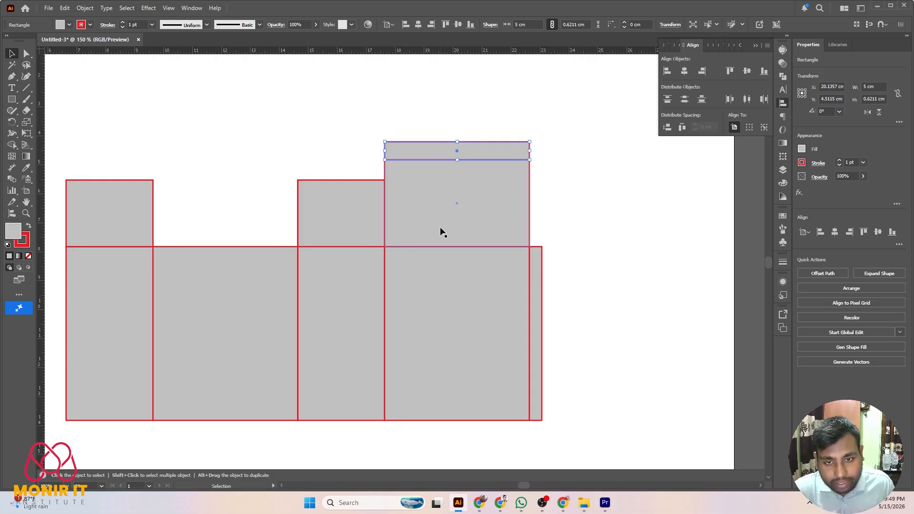
Extend the tuck flap above the lid upward slightly to a height of about 0.66 cm.
click(585, 163)
click(453, 152)
scroll(419, 152, up, 3)
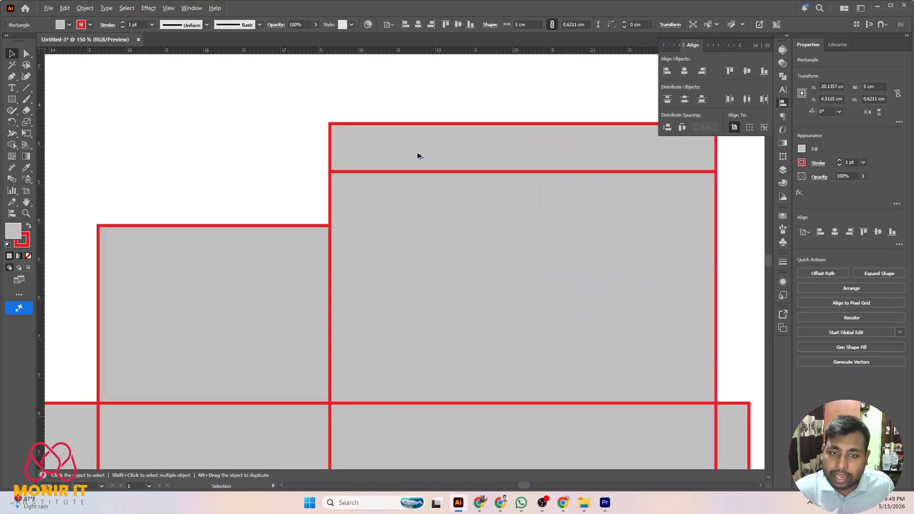
scroll(453, 151, down, 3)
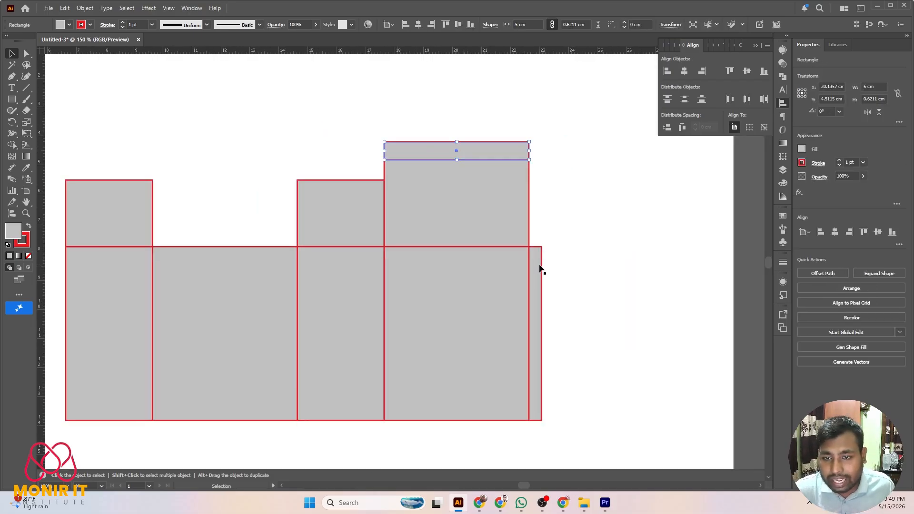
click(538, 268)
click(456, 151)
scroll(456, 151, up, 3)
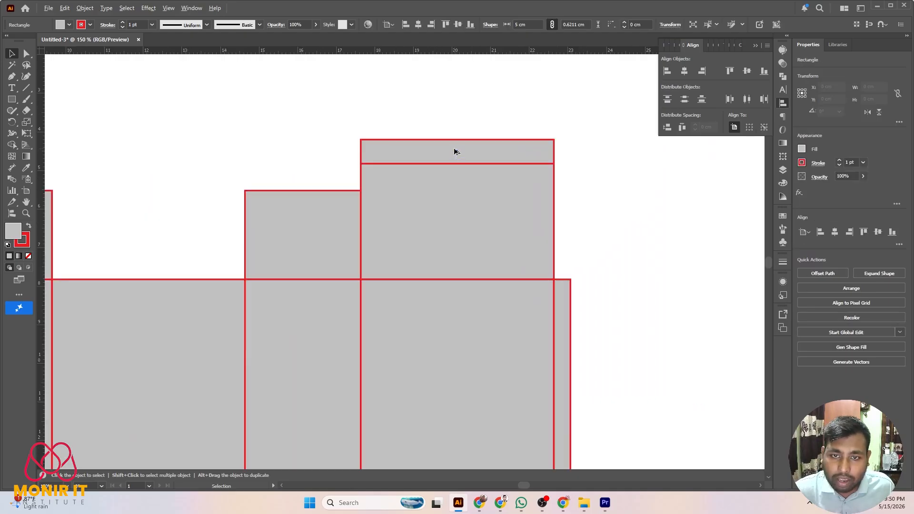
drag(459, 136, 460, 133)
click(430, 119)
click(451, 139)
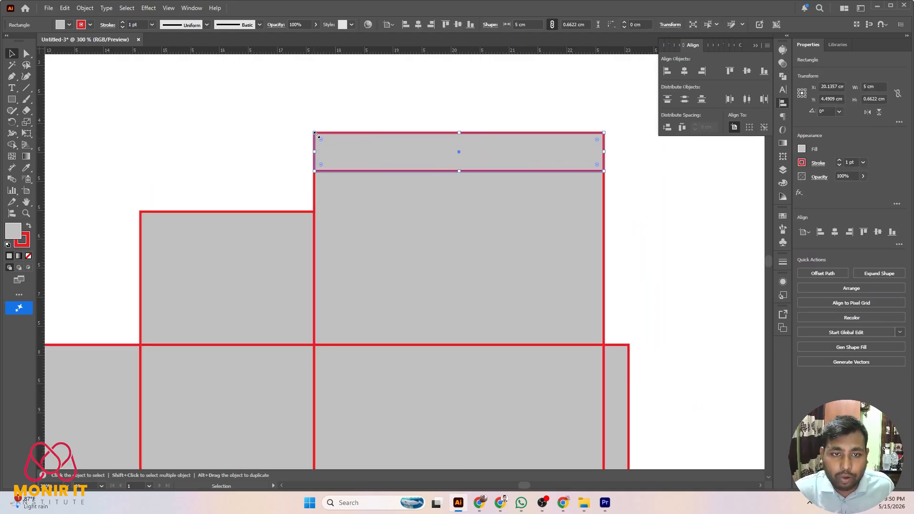
click(478, 106)
scroll(543, 145, down, 2)
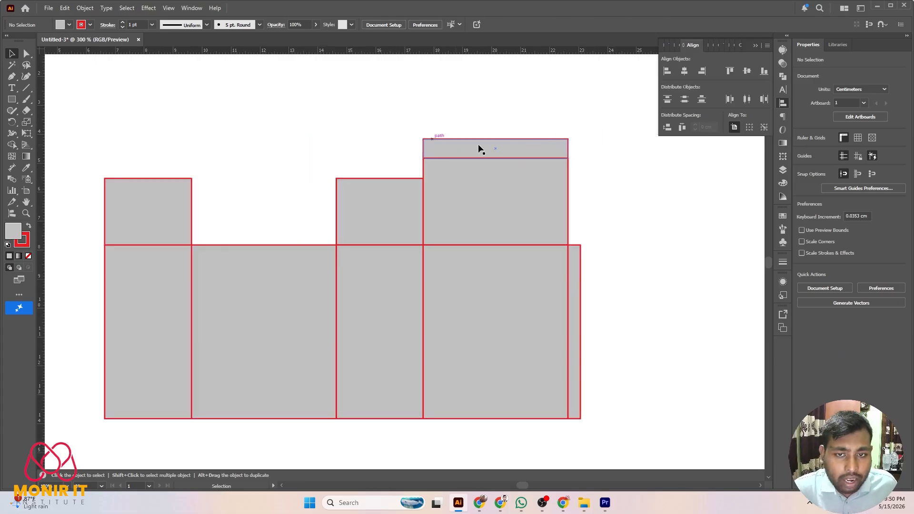
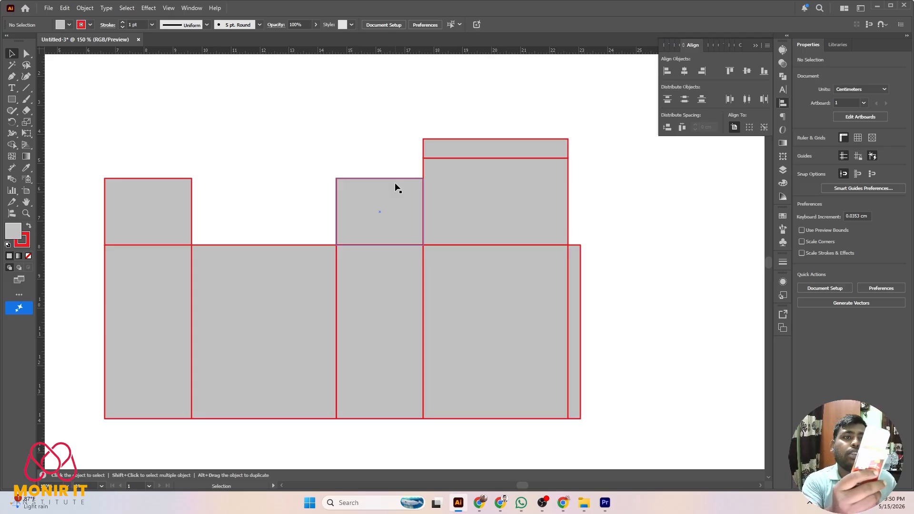
Inspect the tuck flap above the lid up close and check its width and height.
click(468, 142)
scroll(527, 175, up, 2)
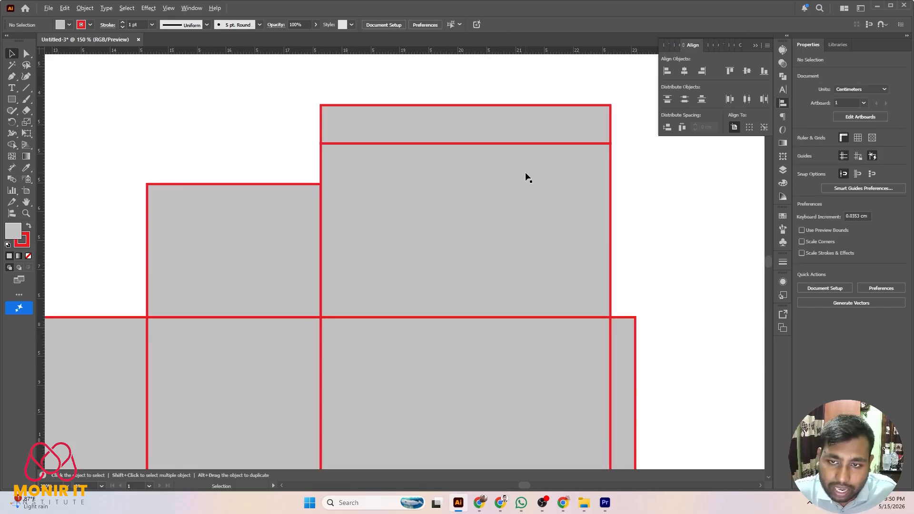
click(444, 134)
scroll(444, 134, up, 1)
scroll(451, 148, up, 3)
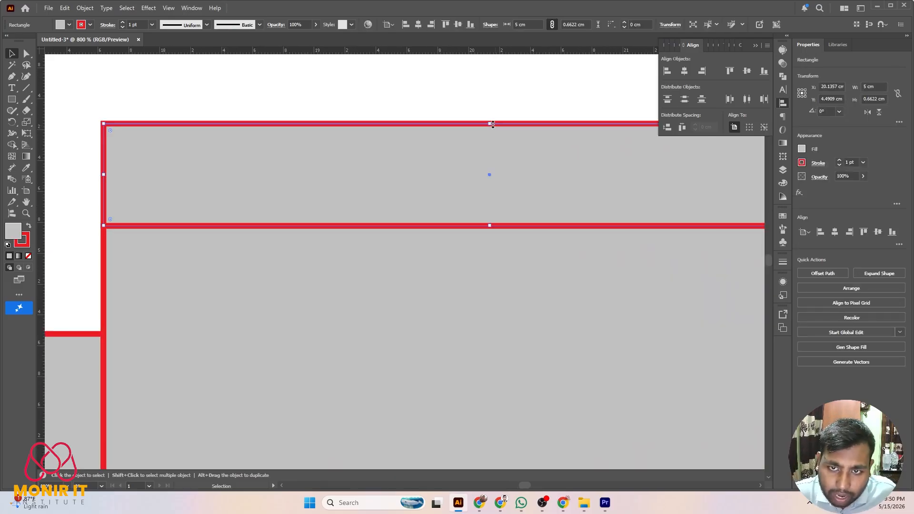
scroll(461, 147, down, 2)
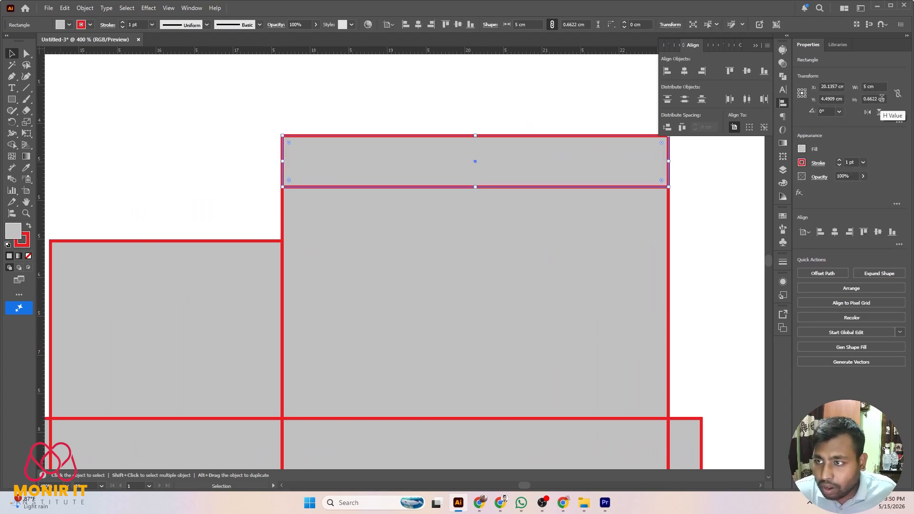
click(524, 119)
click(515, 142)
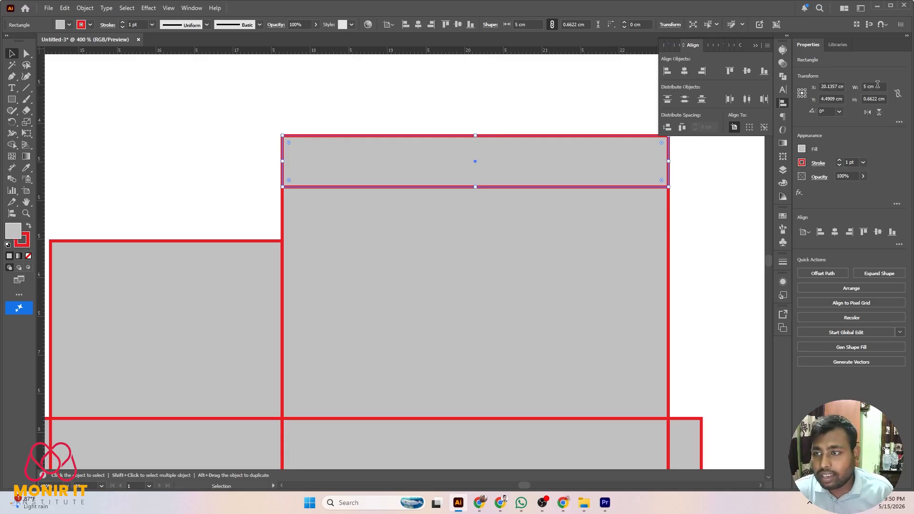
click(488, 117)
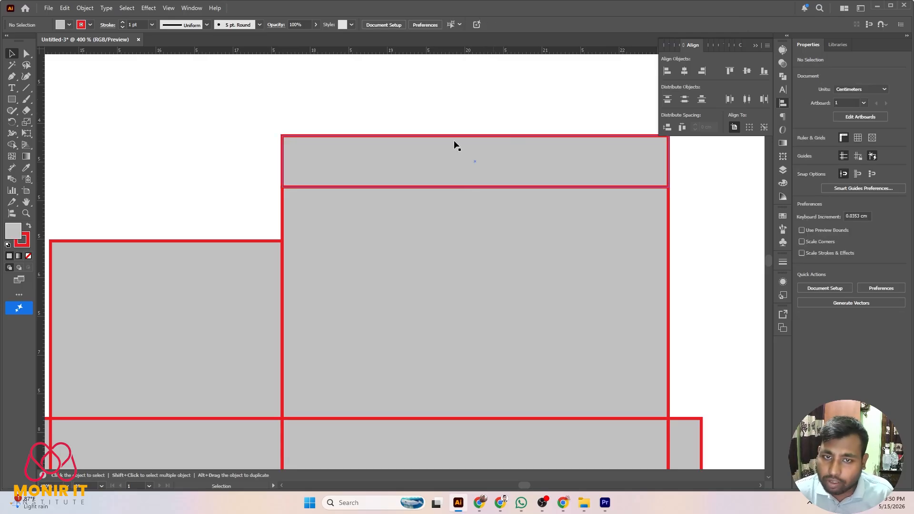
Set the tuck flap's height to 1 cm.
click(387, 150)
click(875, 99)
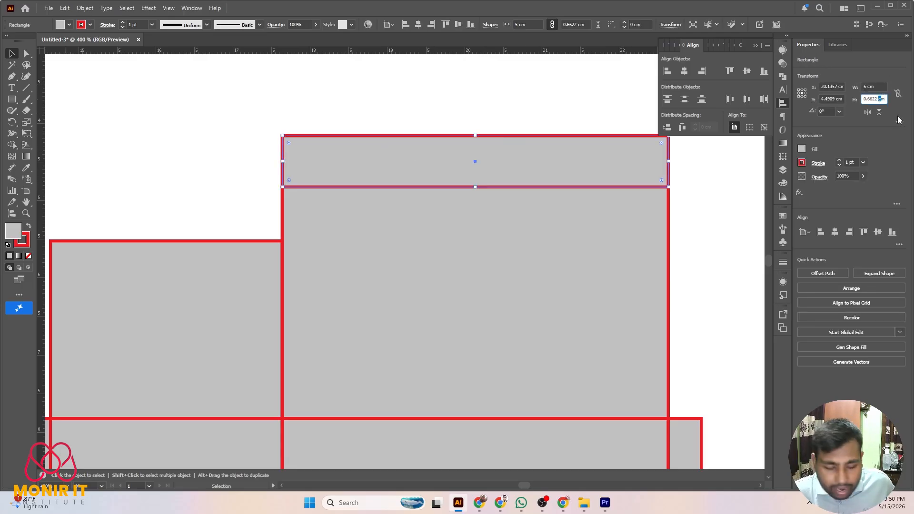
text(1)
key(Return)
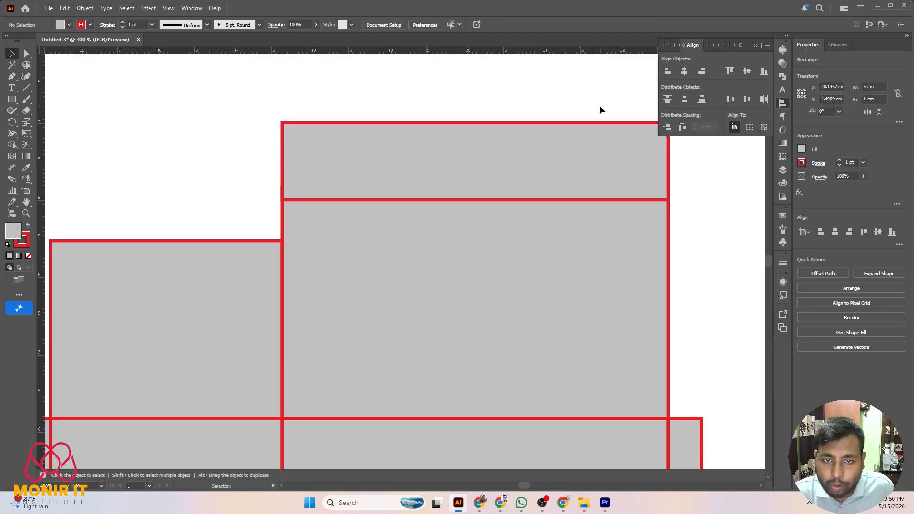
click(599, 104)
Reposition the 1 cm tuck flap so its lower edge meets the lid's top edge.
scroll(398, 230, down, 3)
scroll(484, 185, up, 2)
drag(424, 236, 422, 240)
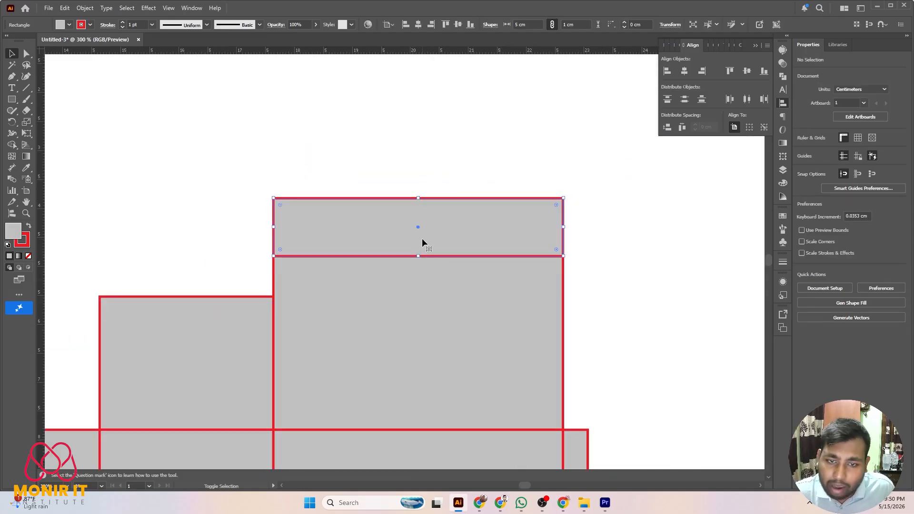
click(479, 163)
scroll(479, 163, down, 2)
scroll(404, 202, up, 2)
scroll(498, 203, down, 2)
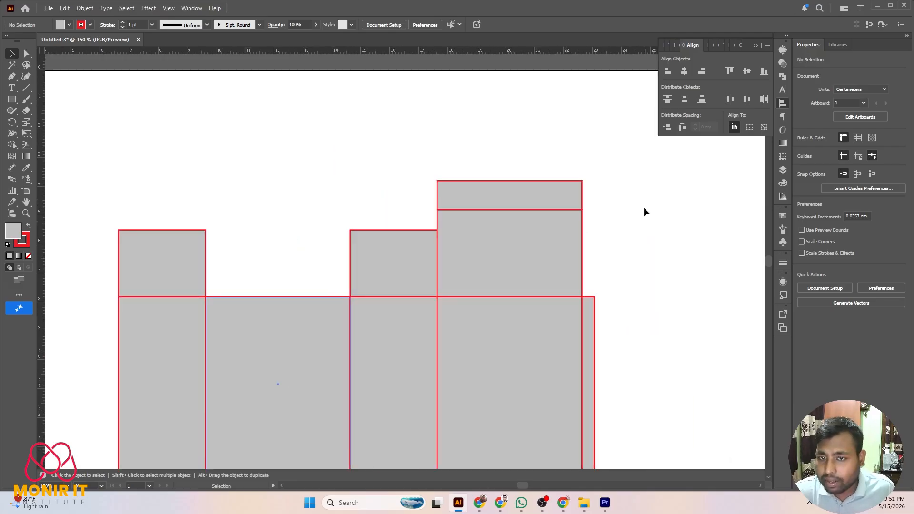
Collapse the Align panel and select the tuck flap above the lid.
click(755, 46)
scroll(680, 213, down, 2)
scroll(680, 213, up, 2)
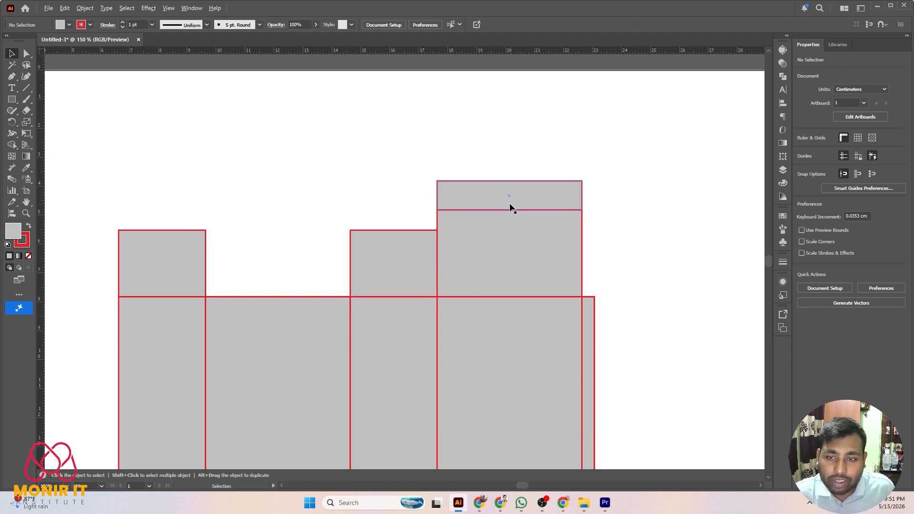
scroll(505, 206, up, 1)
scroll(505, 206, down, 1)
click(492, 201)
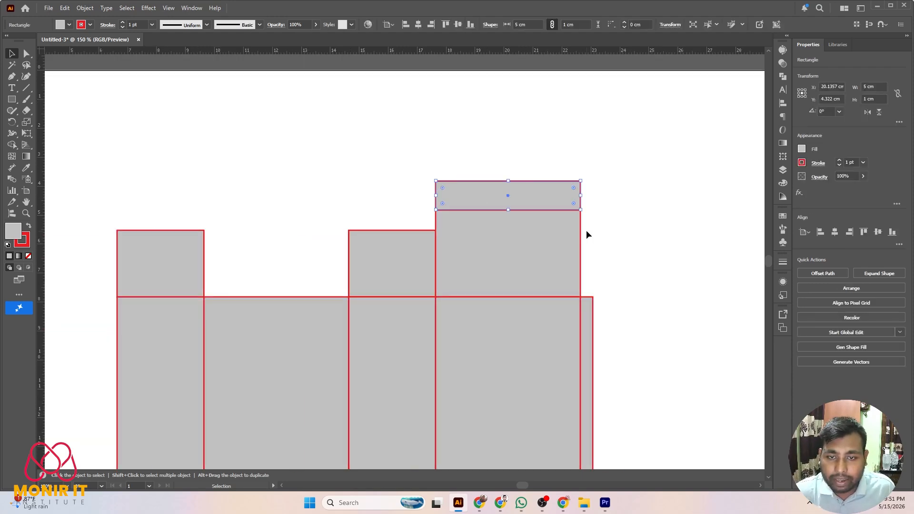
Round the two upper corners of the tuck flap above the lid with the Direct Selection tool.
scroll(473, 214, up, 2)
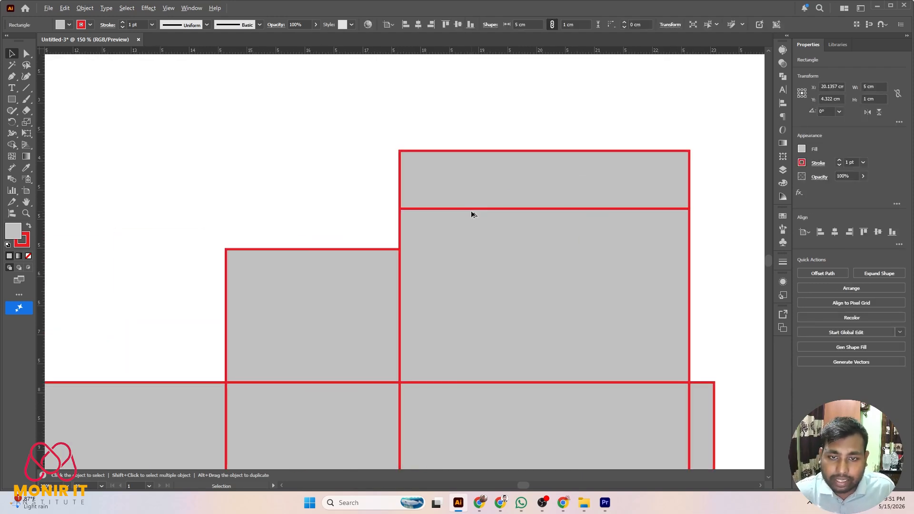
click(566, 132)
click(483, 184)
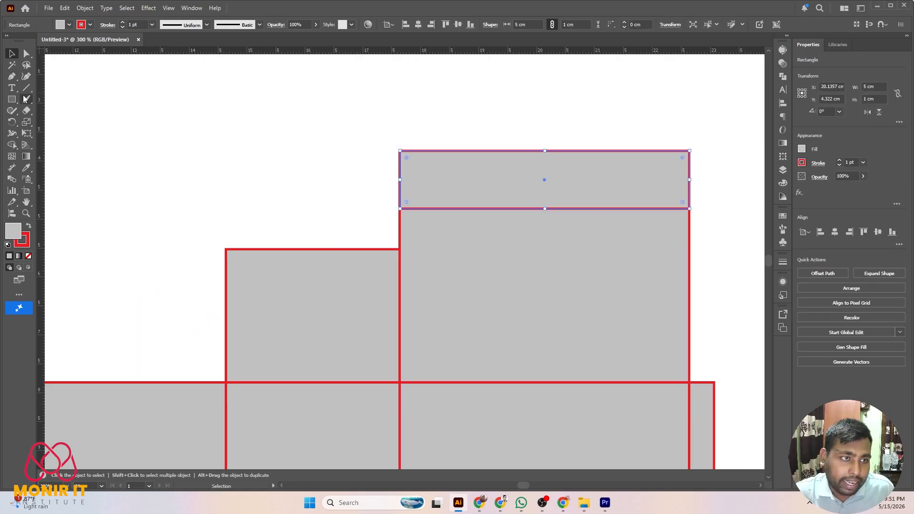
click(27, 54)
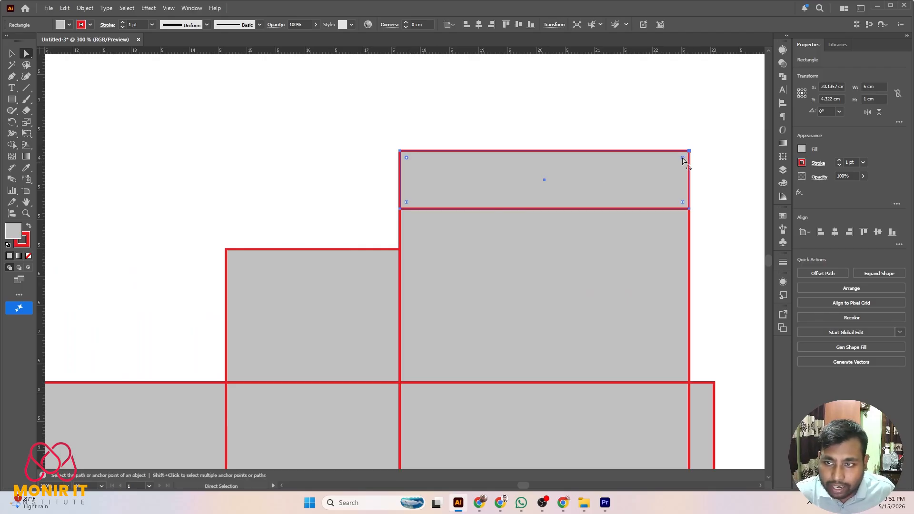
drag(683, 161, 684, 176)
key(v)
click(539, 141)
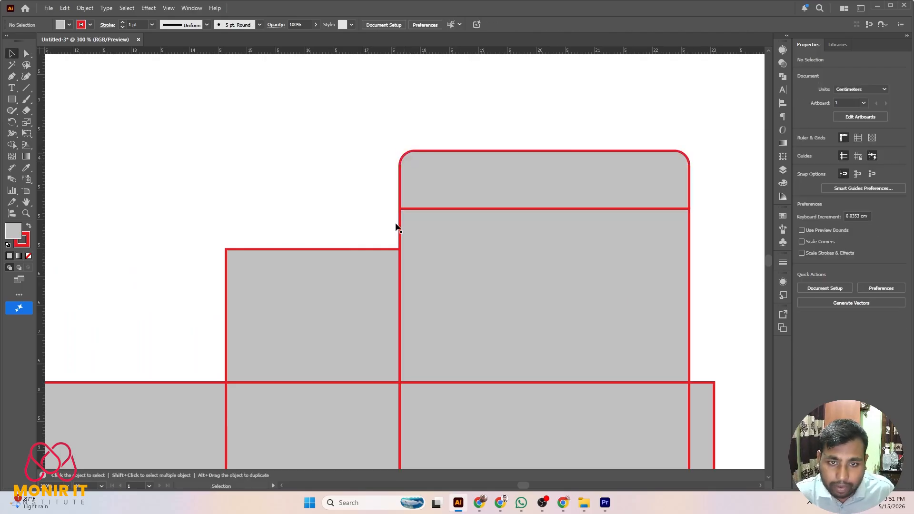
Examine up close both ends of the fold line where the tuck flap meets the lid.
scroll(400, 228, up, 3)
scroll(372, 201, down, 2)
scroll(374, 200, up, 5)
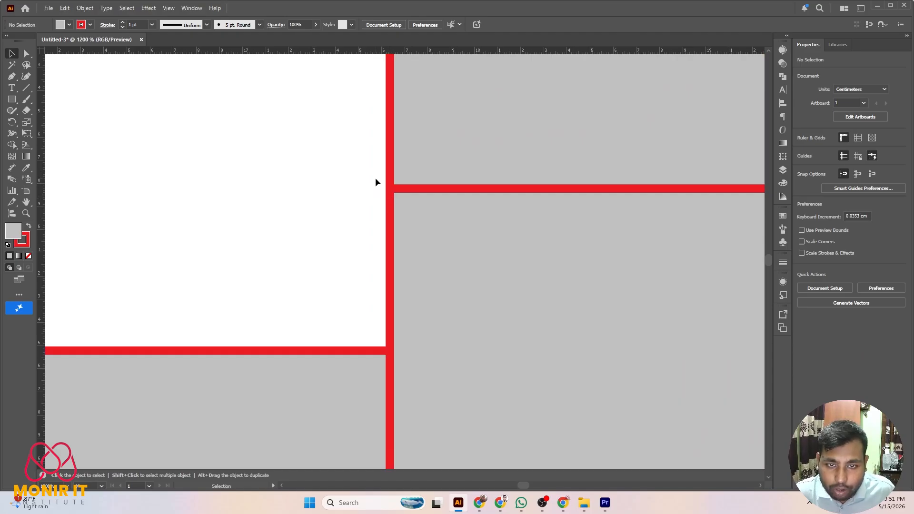
drag(376, 189, 505, 210)
drag(349, 172, 459, 217)
scroll(380, 211, down, 4)
scroll(696, 212, up, 3)
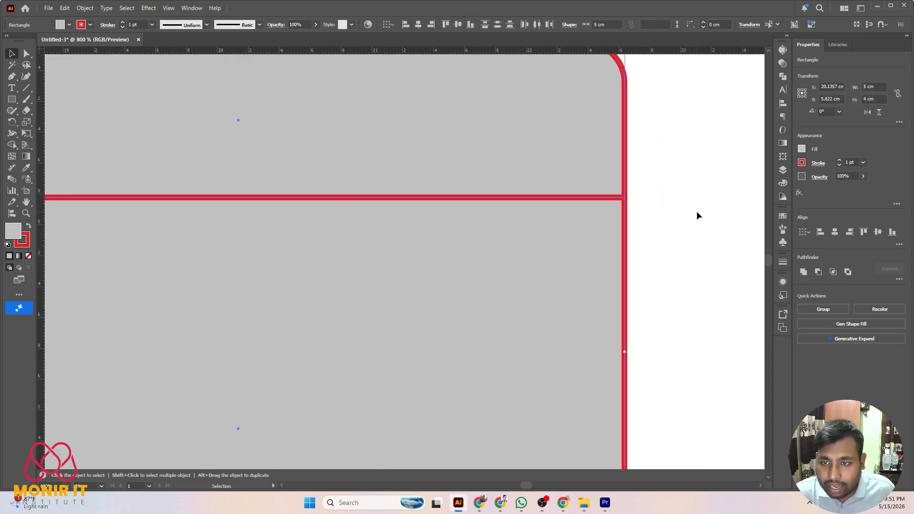
drag(697, 211, 558, 183)
click(690, 198)
scroll(426, 241, down, 4)
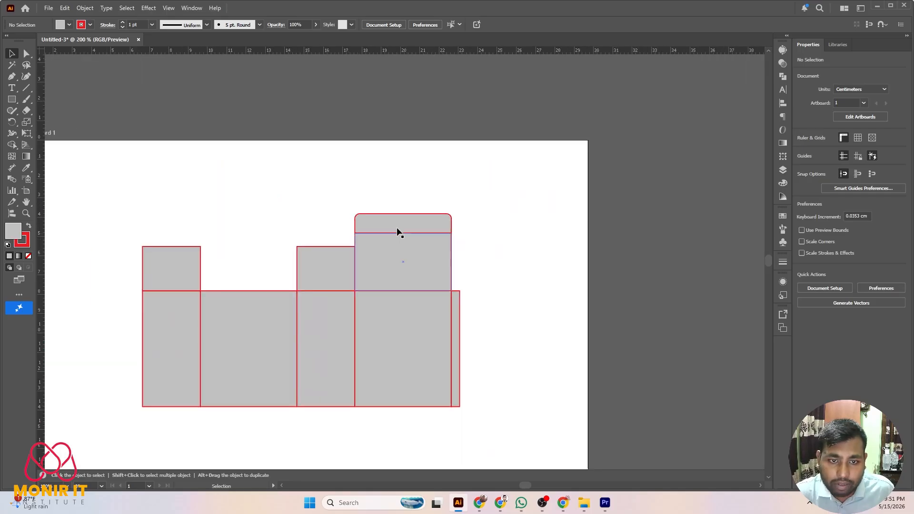
drag(352, 190, 447, 242)
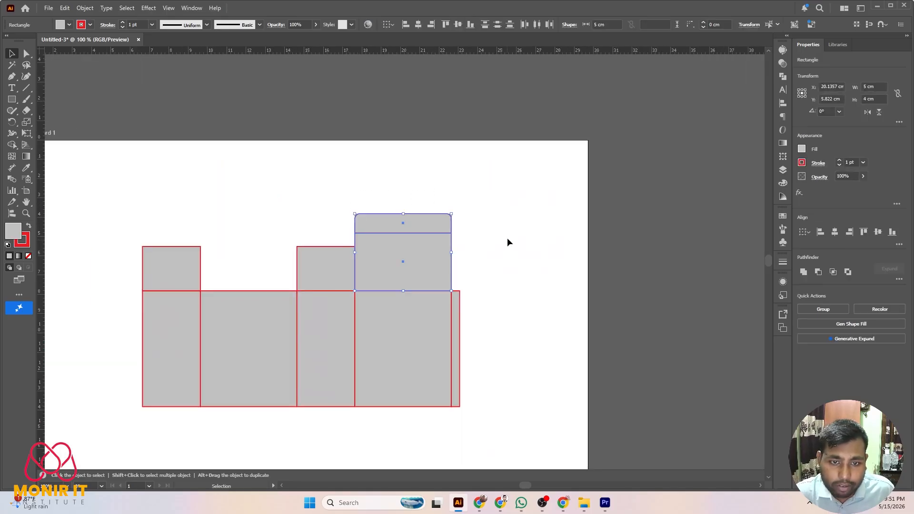
click(13, 99)
scroll(343, 209, up, 2)
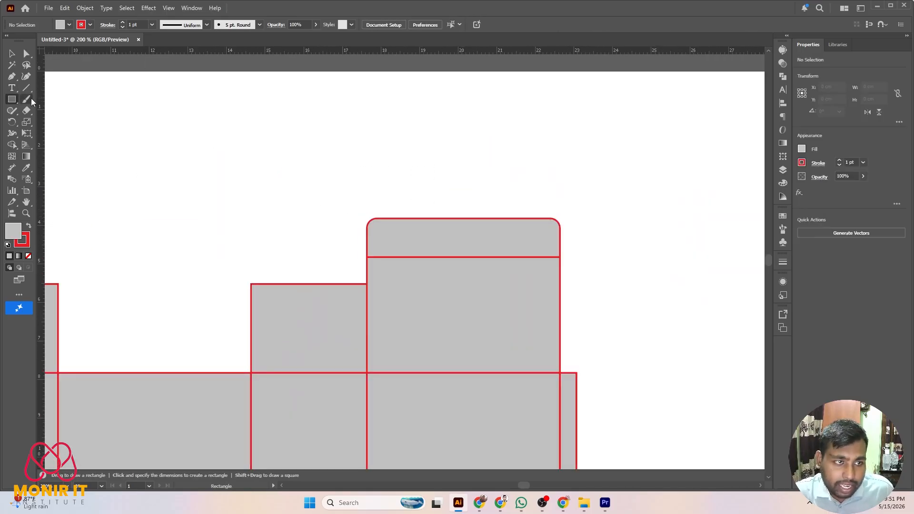
key(v)
scroll(359, 181, down, 5)
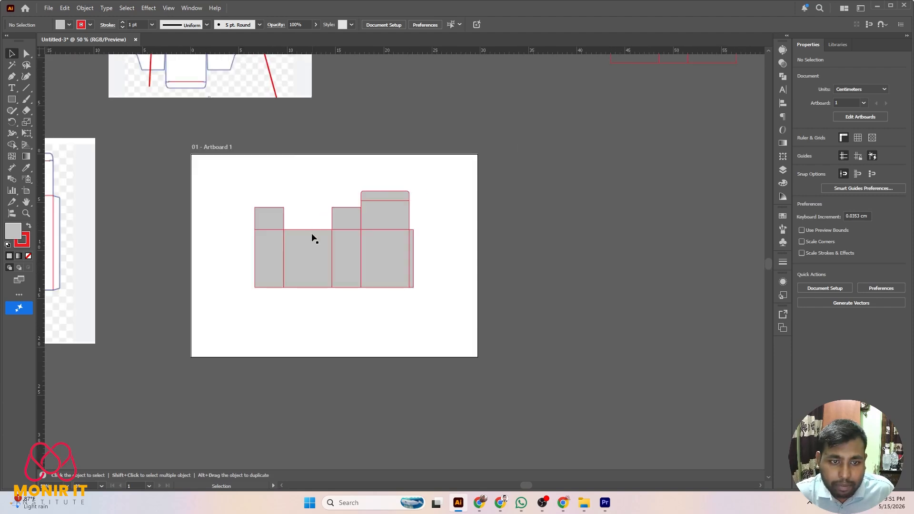
scroll(313, 239, up, 3)
scroll(313, 240, down, 3)
scroll(333, 248, up, 1)
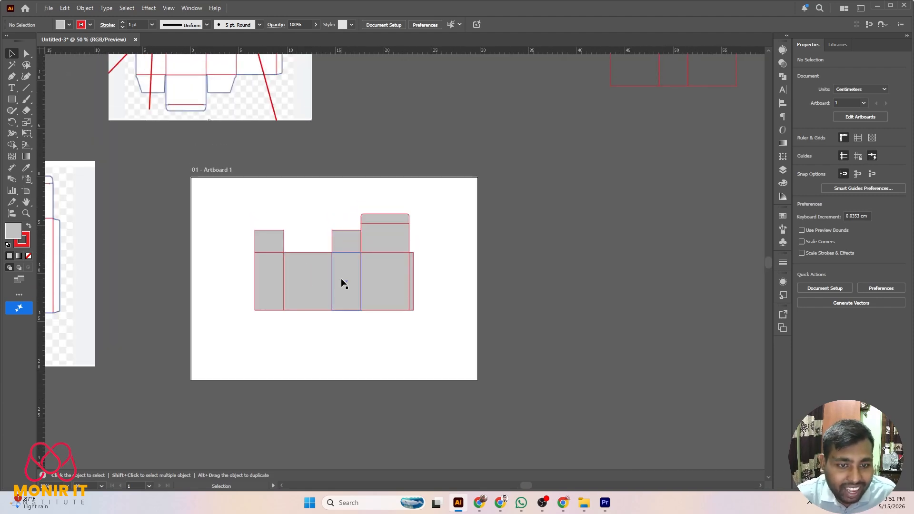
Copy the 5 cm wide panel, reduce it to a strip about 0.97 cm high above the tuck flap, and bring it to the front.
drag(297, 267, 411, 144)
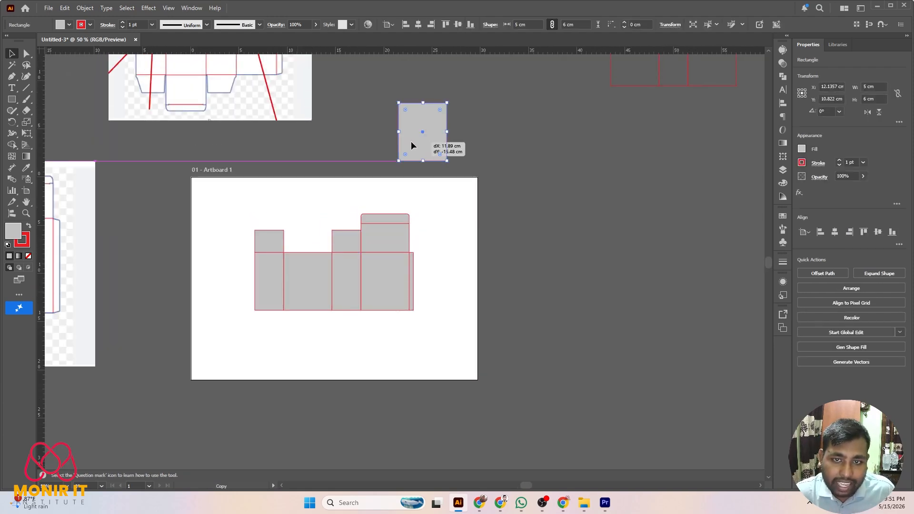
scroll(410, 144, up, 1)
drag(440, 89, 334, 276)
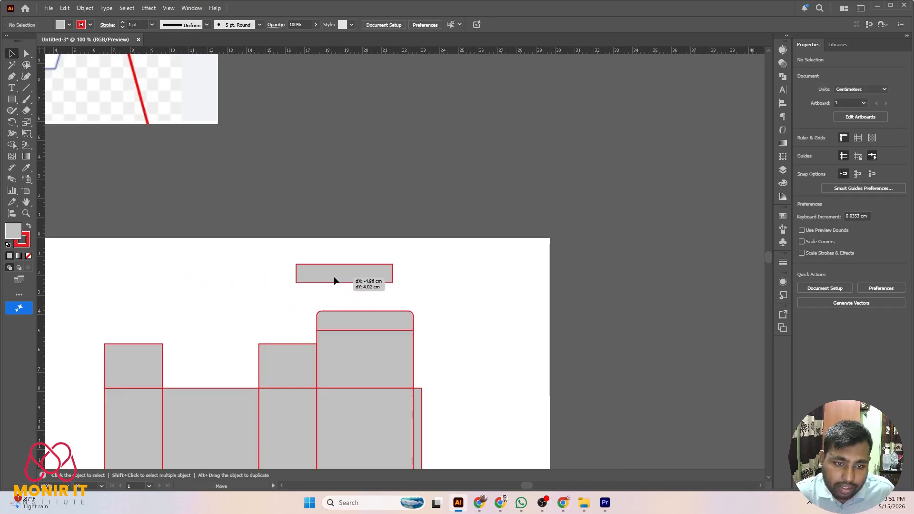
right_click(333, 277)
mouse_move(381, 442)
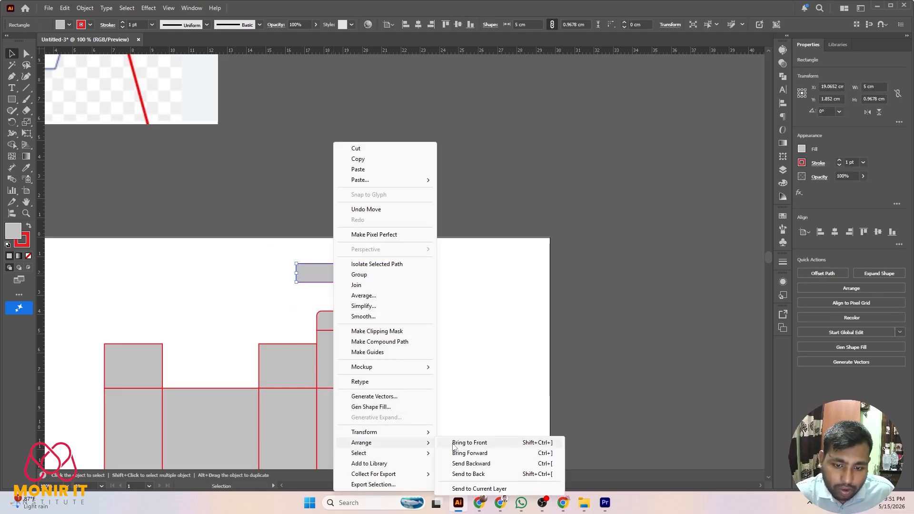
click(459, 441)
Remove the fill from the strip above the tuck flap.
click(61, 25)
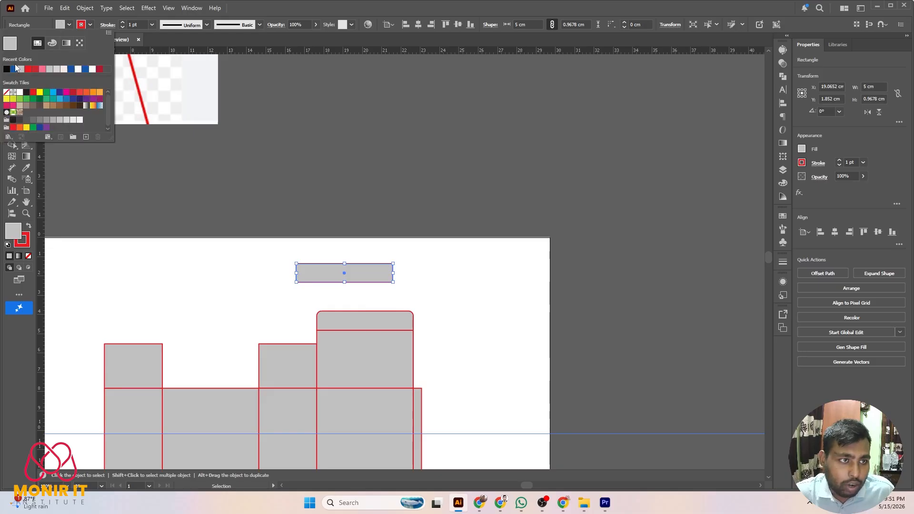
click(7, 93)
click(358, 175)
click(362, 177)
Place the unfilled strip on the tuck flap's fold line against the lid's left edge and shrink it to about 0.8 × 0.16 cm.
scroll(316, 336, up, 3)
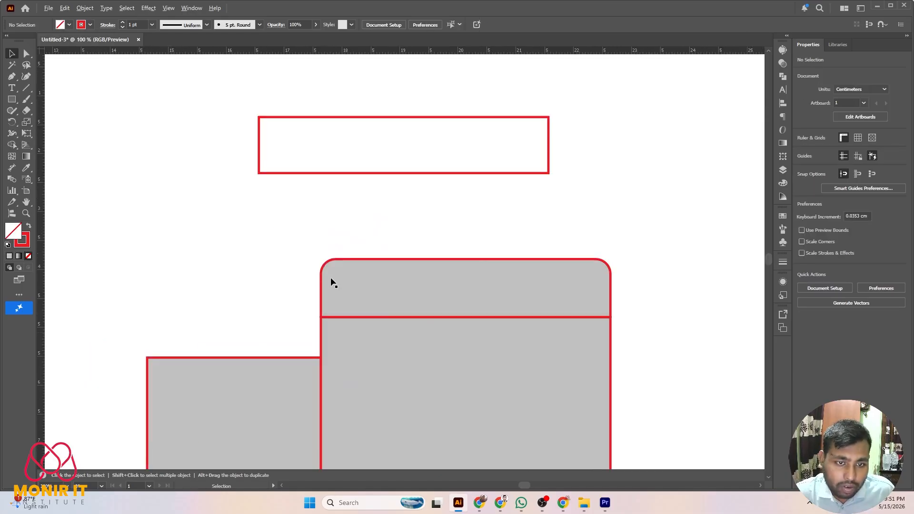
click(403, 118)
drag(403, 118, 469, 303)
scroll(352, 317, up, 3)
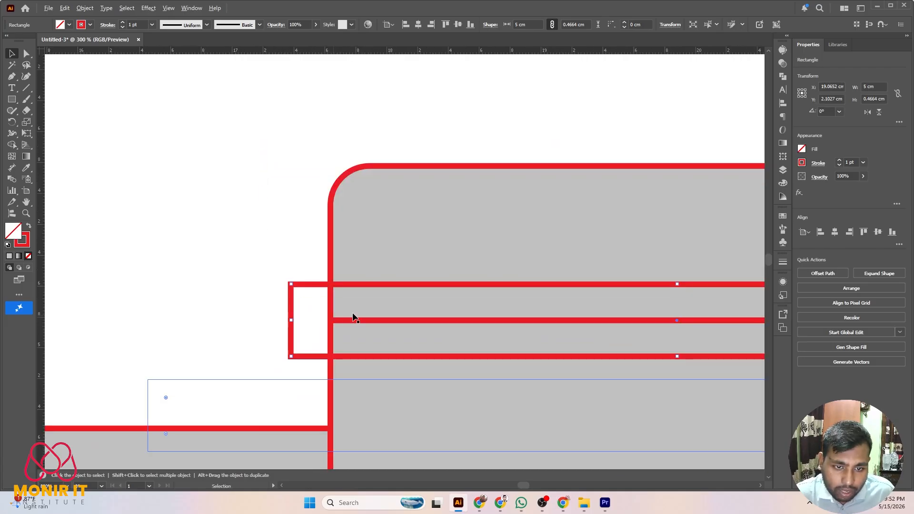
drag(291, 320, 353, 307)
scroll(465, 229, down, 4)
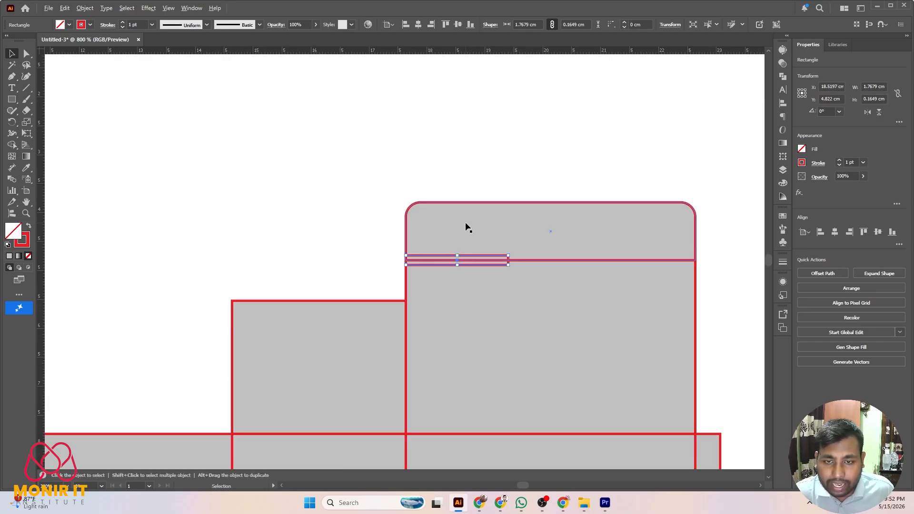
scroll(467, 226, down, 1)
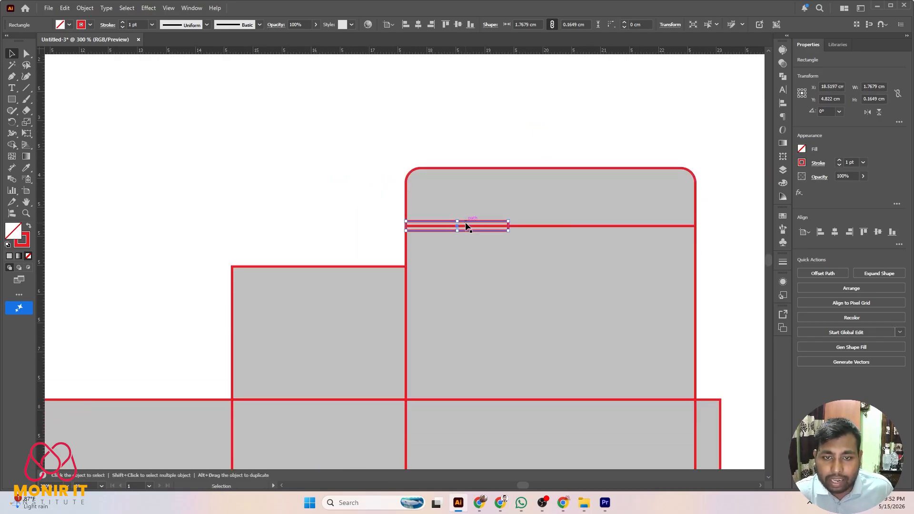
scroll(500, 229, up, 2)
click(500, 230)
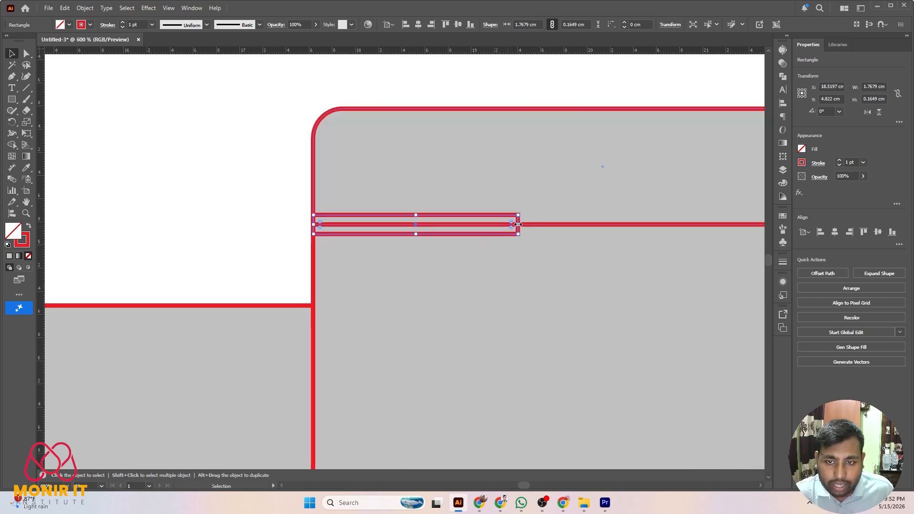
drag(519, 224, 406, 225)
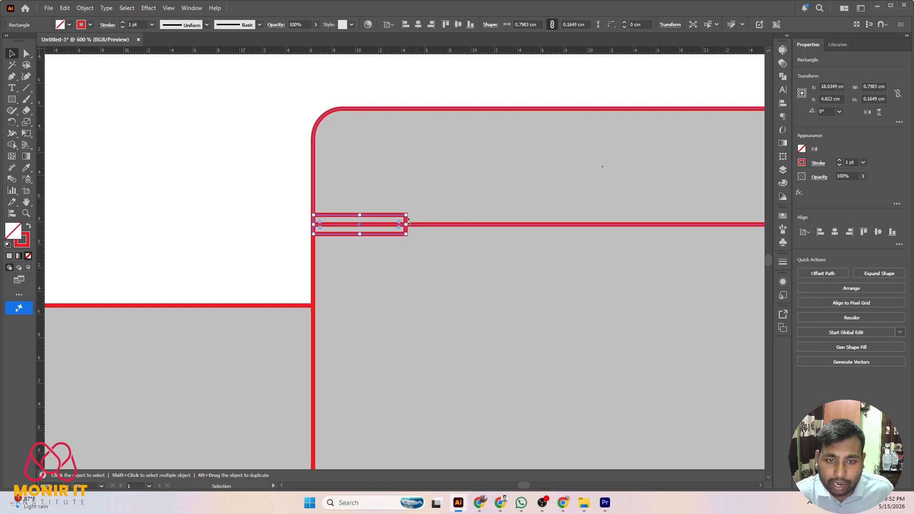
Set the small slot rectangle's width to 1 cm and realign it with the lid's left edge.
click(878, 99)
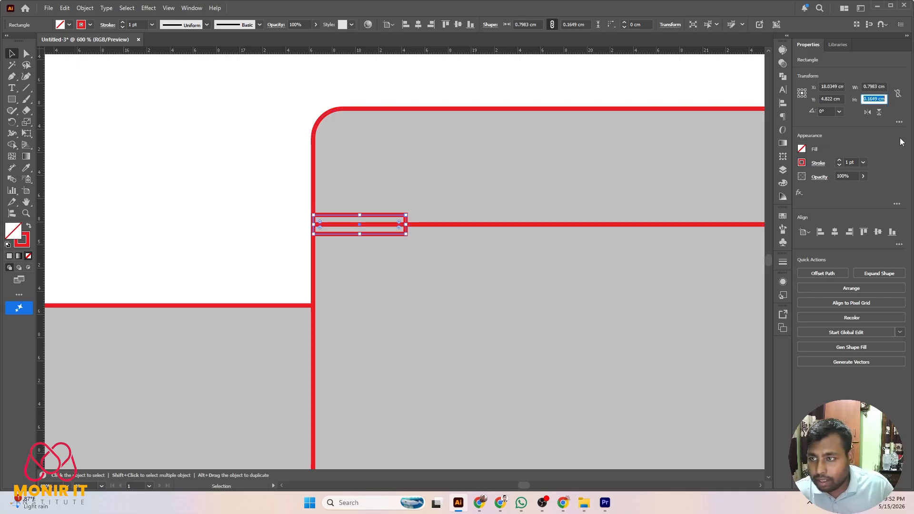
click(875, 87)
key(ctrl+a)
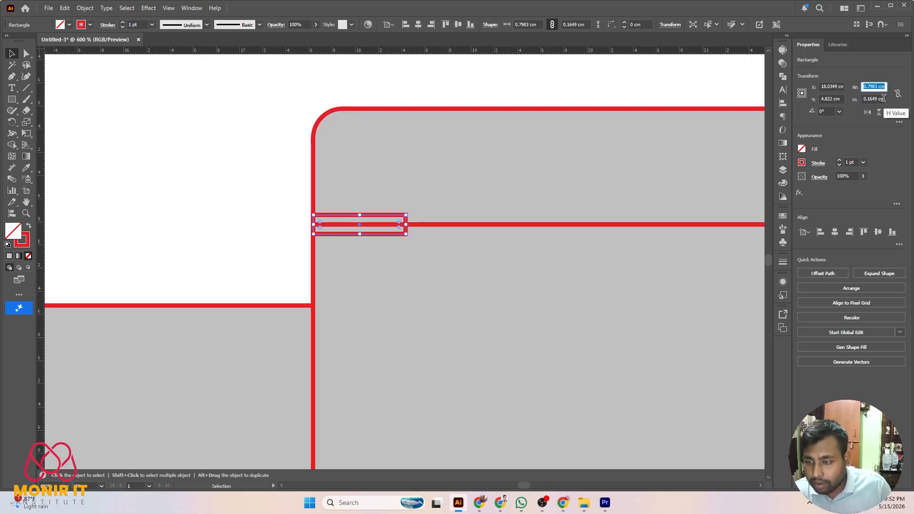
text(1)
click(235, 210)
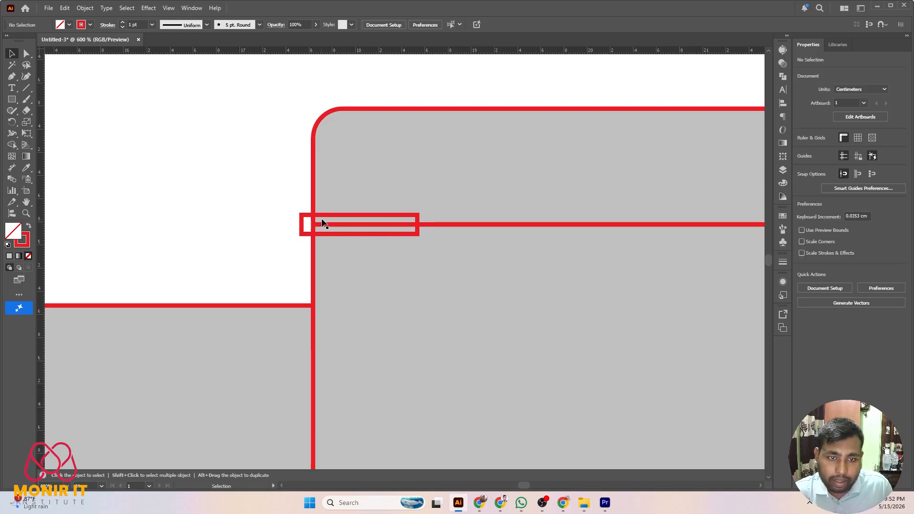
mouse_move(302, 217)
mouse_down()
mouse_move(317, 217)
mouse_move(306, 215)
mouse_up()
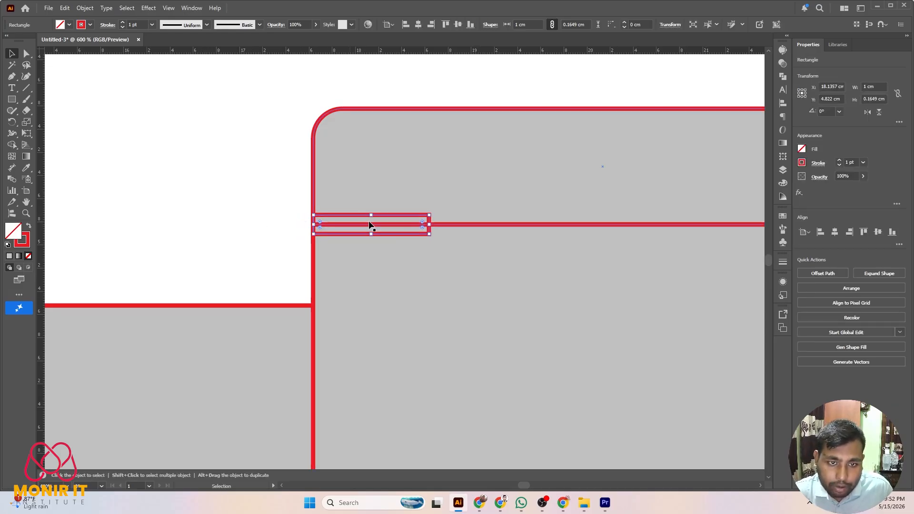
Duplicate the 1 cm slot rectangle to the right end of the fold line, flush with the lid's right edge.
key(ctrl+minus)
key(ctrl+minus)
click(556, 135)
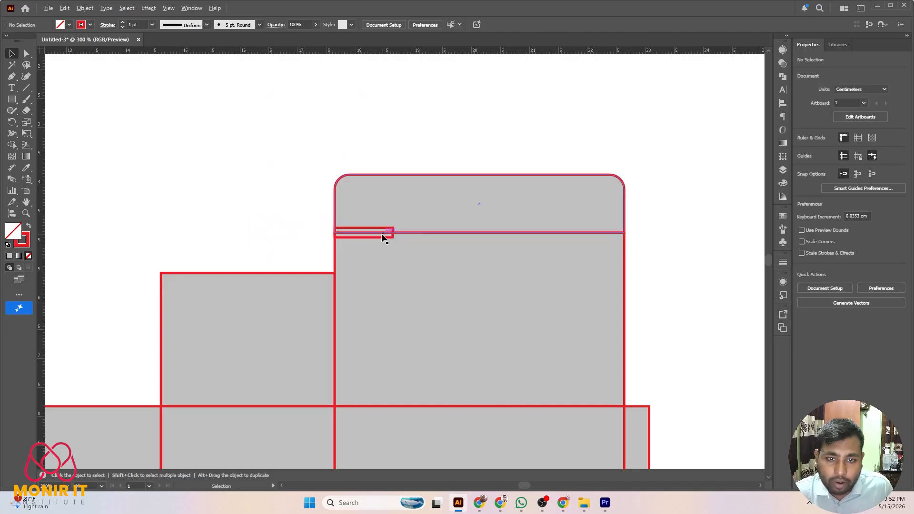
click(364, 229)
click(379, 156)
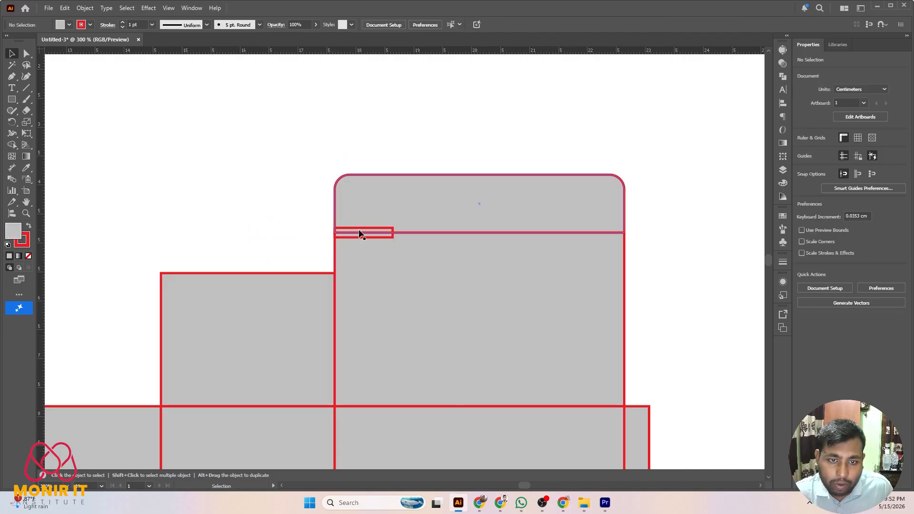
drag(363, 230, 594, 241)
click(681, 227)
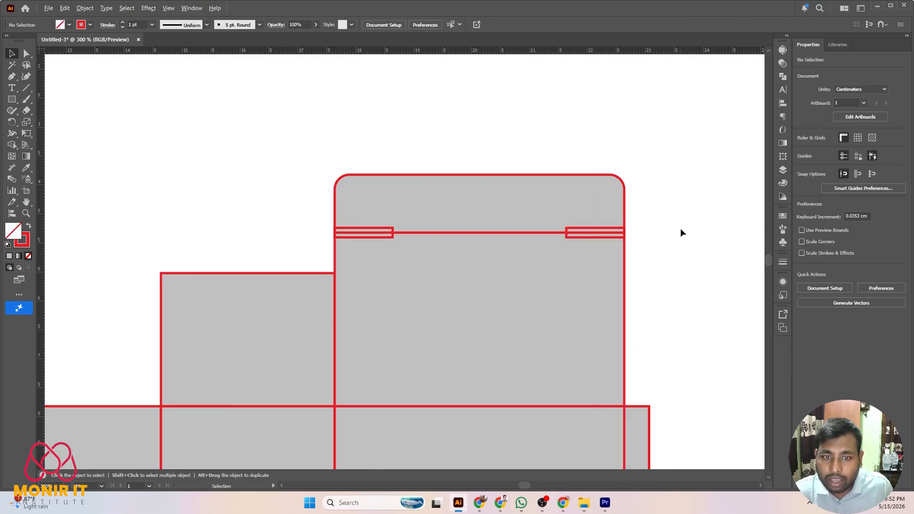
Select all dieline pieces and cut out the left slot between tuck flap and lid with Shape Builder.
scroll(681, 227, down, 5)
drag(693, 391, 613, 336)
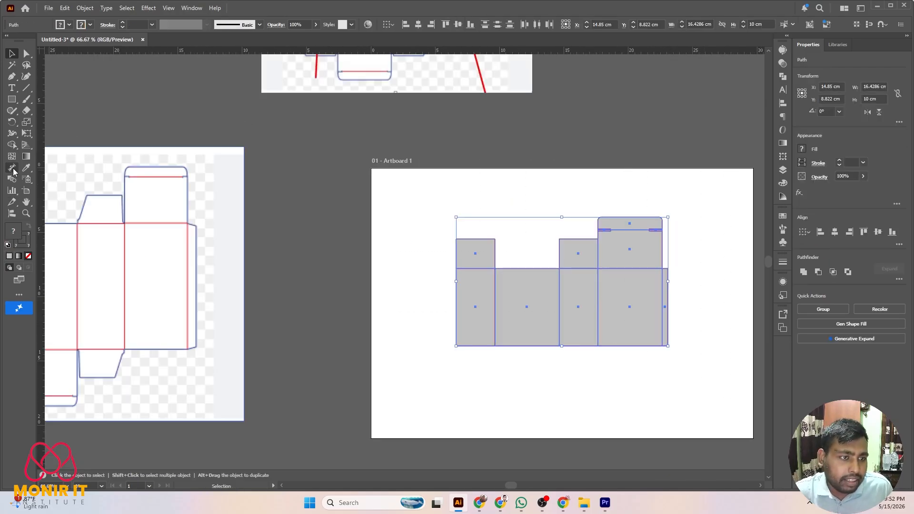
click(12, 144)
scroll(647, 213, up, 2)
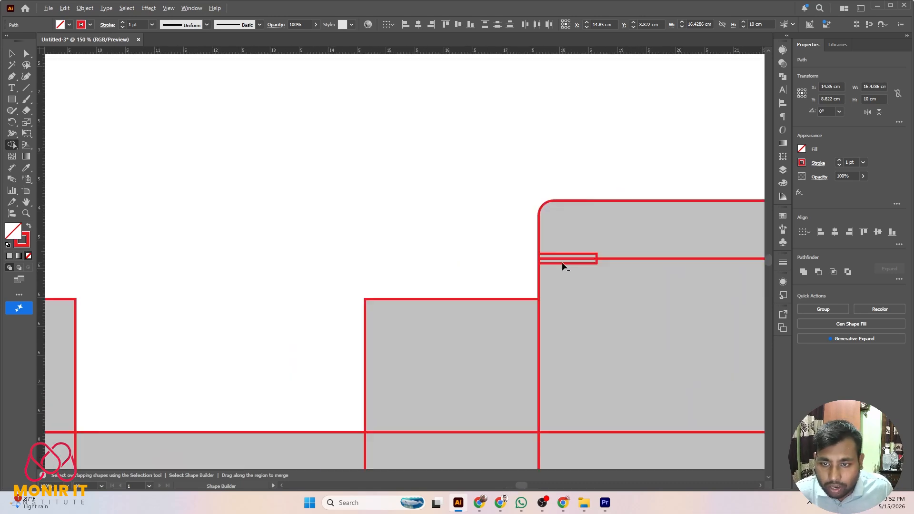
scroll(562, 265, up, 4)
drag(506, 247, 435, 245)
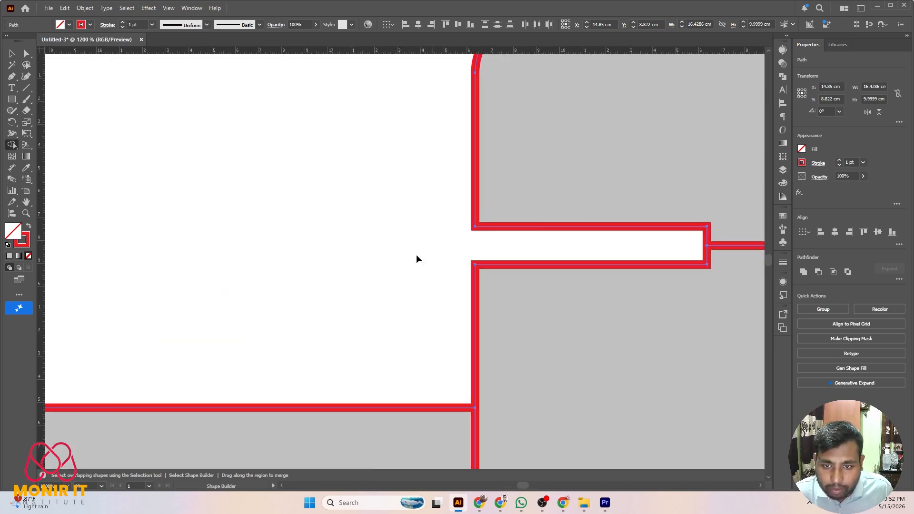
Cut out the right slot between tuck flap and lid with Shape Builder, and deselect the dieline.
scroll(391, 263, down, 3)
drag(714, 280, 349, 271)
scroll(349, 270, down, 2)
scroll(351, 260, up, 3)
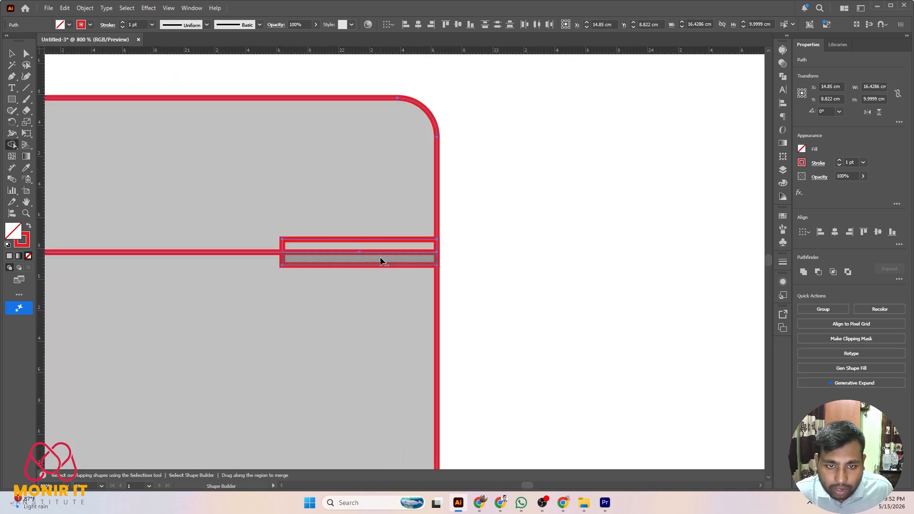
mouse_move(489, 242)
mouse_down()
mouse_move(422, 249)
mouse_move(430, 252)
mouse_up()
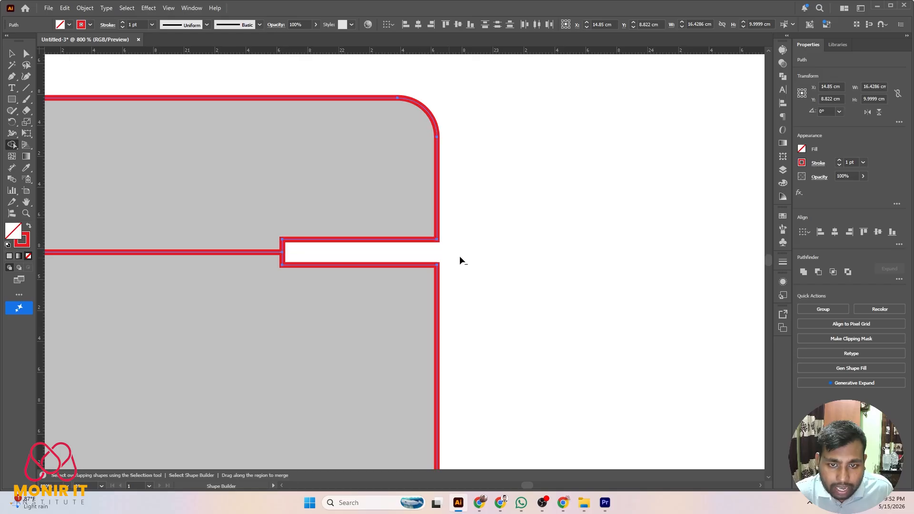
scroll(571, 251, down, 4)
key(v)
click(575, 248)
scroll(575, 248, down, 6)
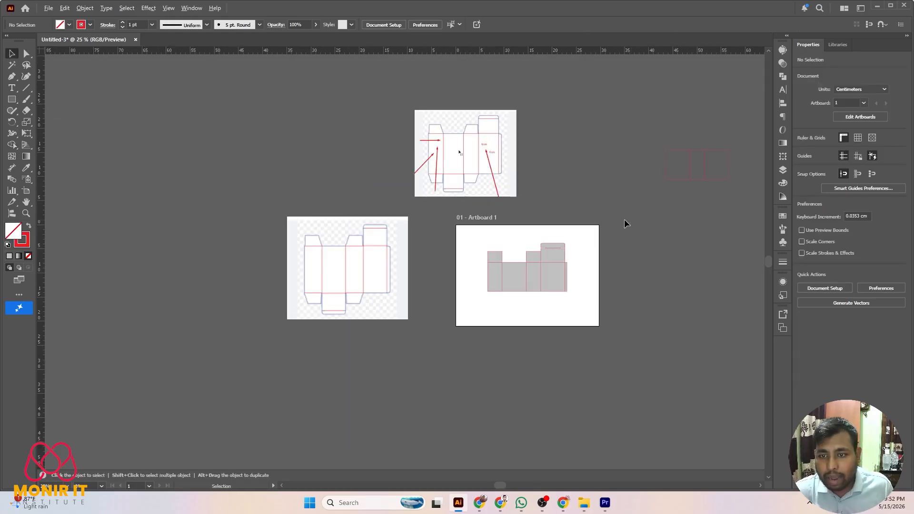
scroll(624, 219, up, 3)
scroll(611, 236, down, 4)
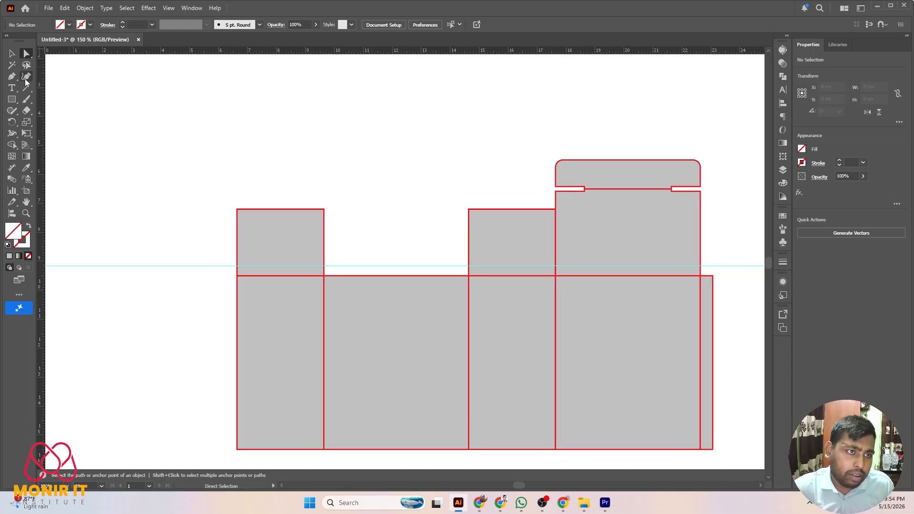
In Outline view, add an anchor point where the guide crosses the right edge of the leftmost dust flap.
right_click(12, 77)
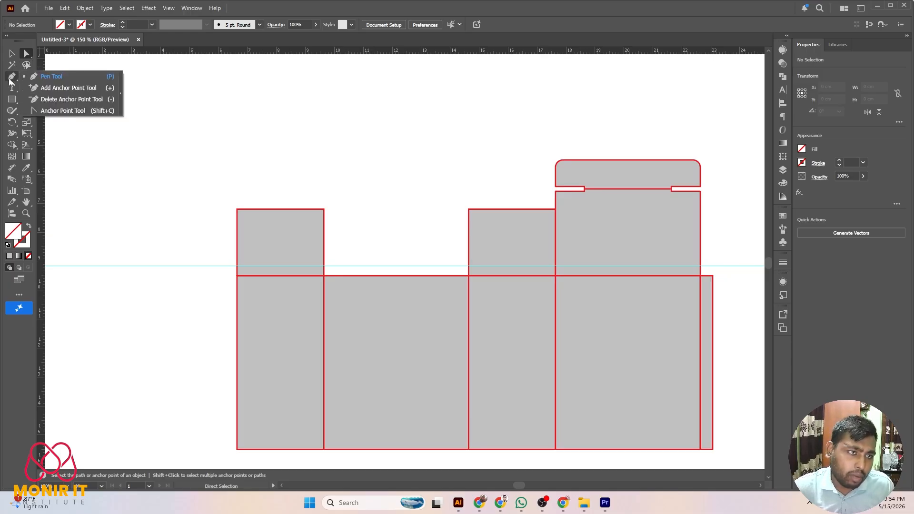
click(47, 88)
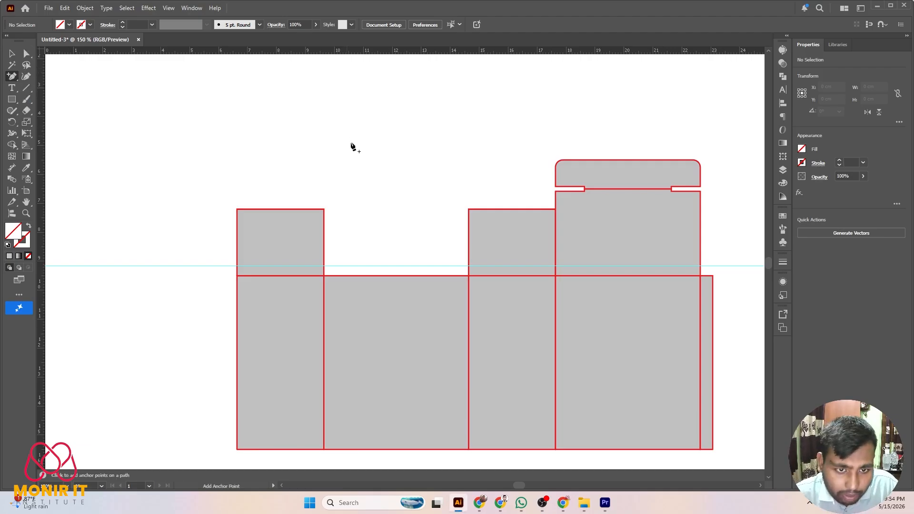
scroll(333, 277, up, 6)
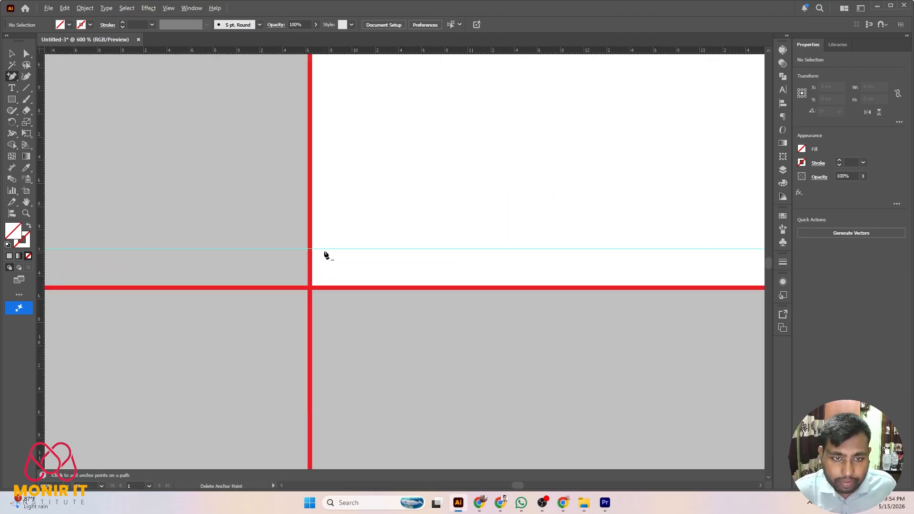
key(ctrl+y)
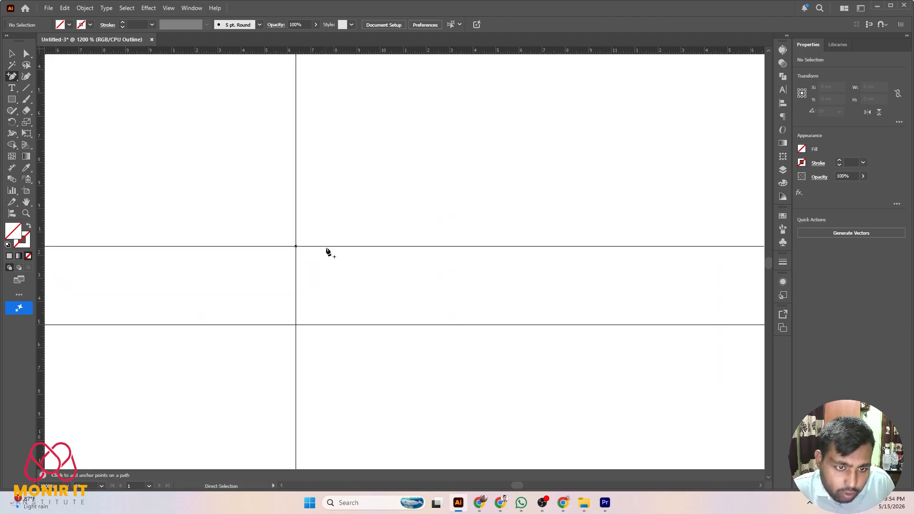
click(297, 248)
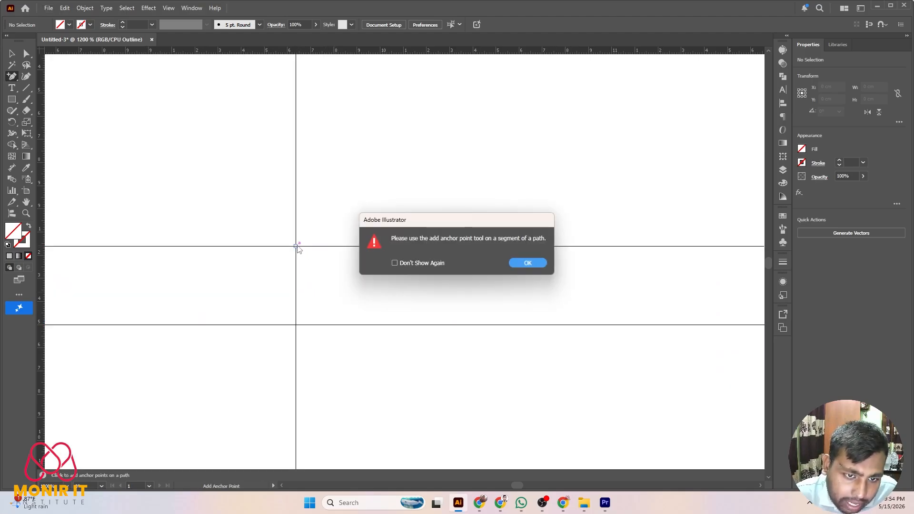
click(524, 262)
scroll(294, 247, up, 3)
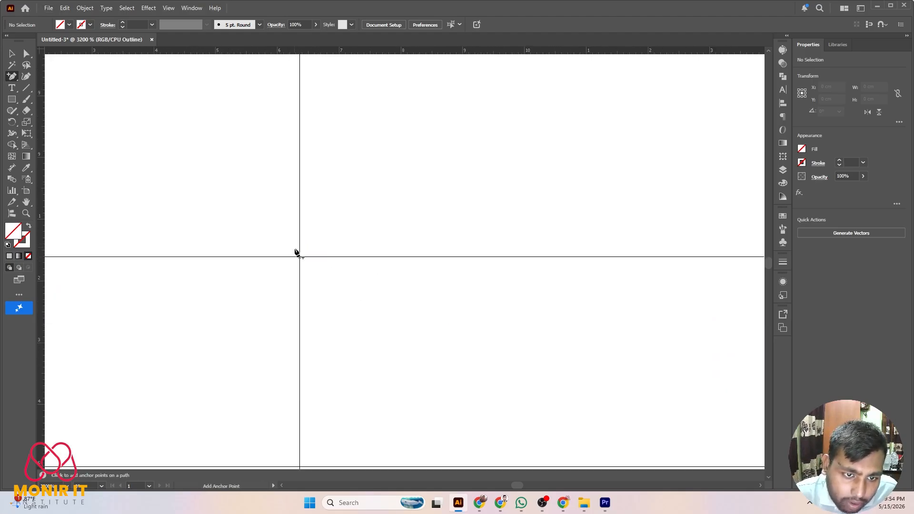
click(300, 257)
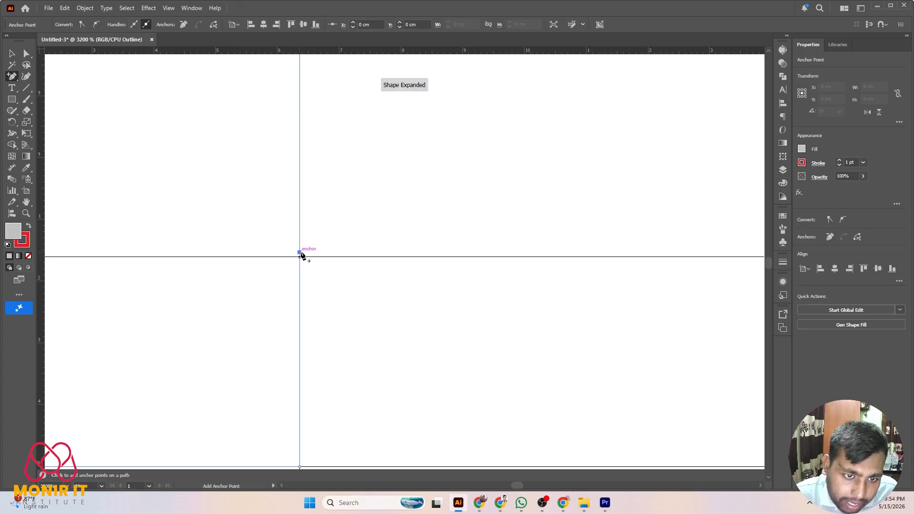
Add anchor points where the guide crosses the right and left edges of the second dust flap, beside the lid.
scroll(354, 226, down, 6)
scroll(473, 256, down, 3)
scroll(443, 241, up, 3)
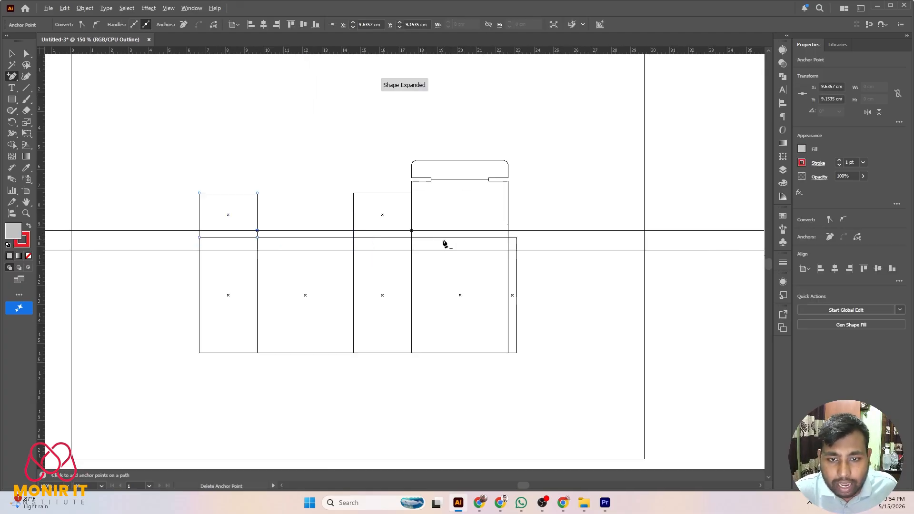
scroll(146, 227, down, 4)
scroll(156, 227, up, 3)
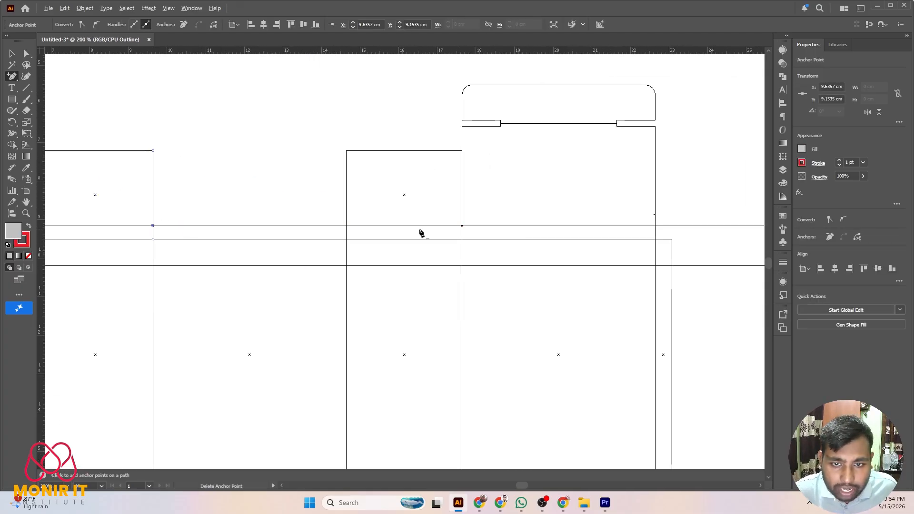
scroll(476, 226, up, 5)
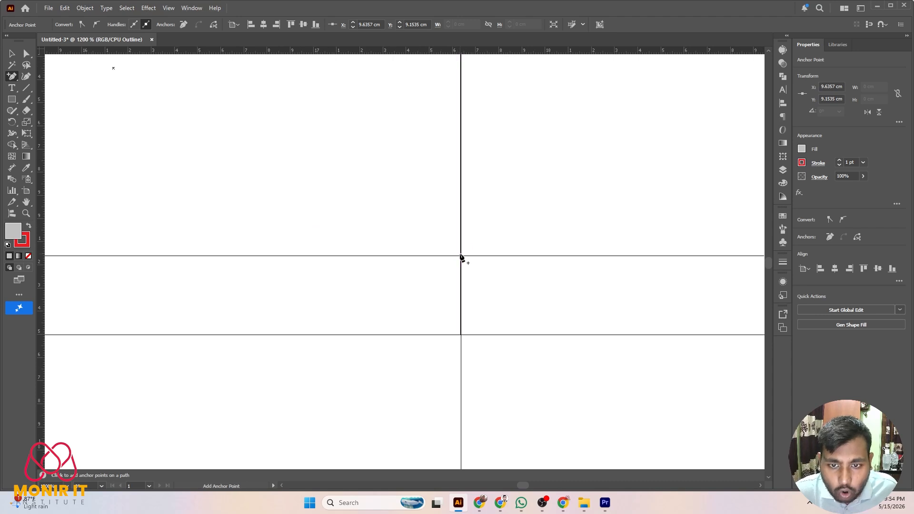
scroll(392, 244, down, 3)
scroll(427, 254, up, 4)
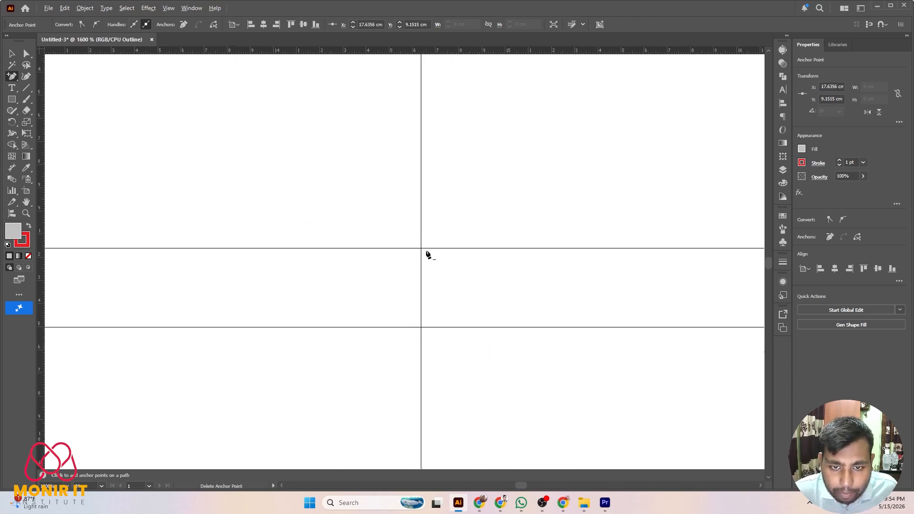
click(423, 247)
Add an anchor point where the guide crosses the leftmost dust flap's left edge, deselect, and return to Preview mode.
scroll(438, 254, down, 3)
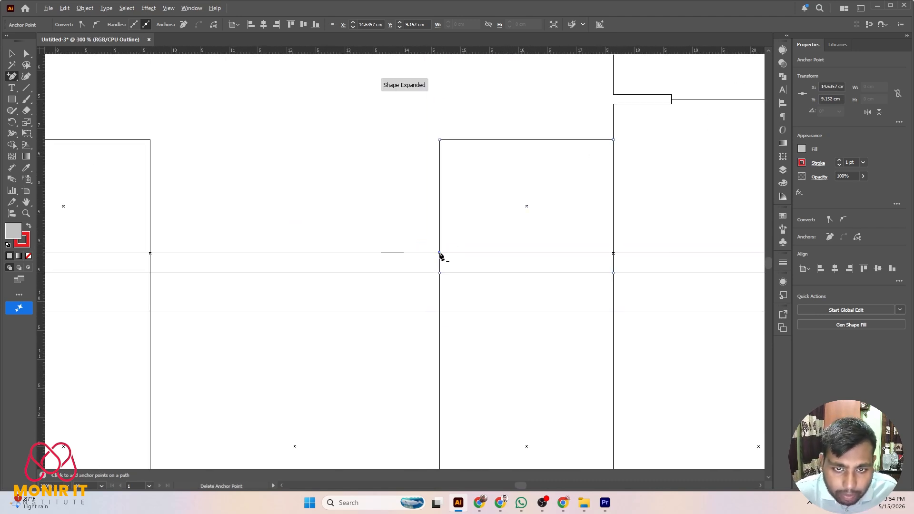
scroll(267, 256, up, 3)
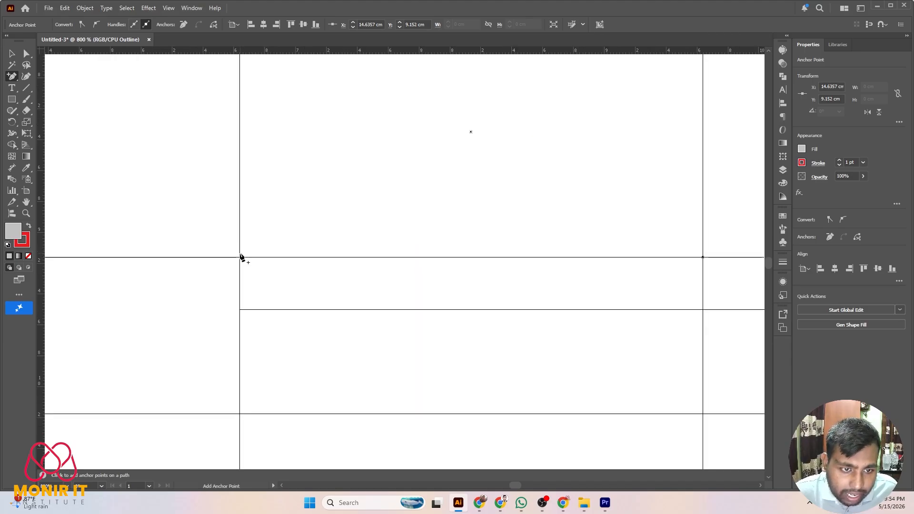
scroll(333, 257, down, 4)
key(v)
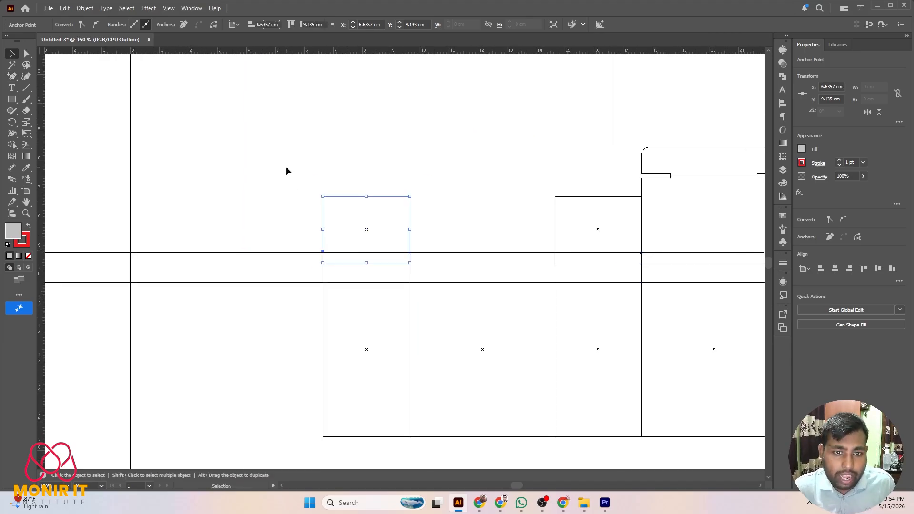
click(287, 170)
key(ctrl+y)
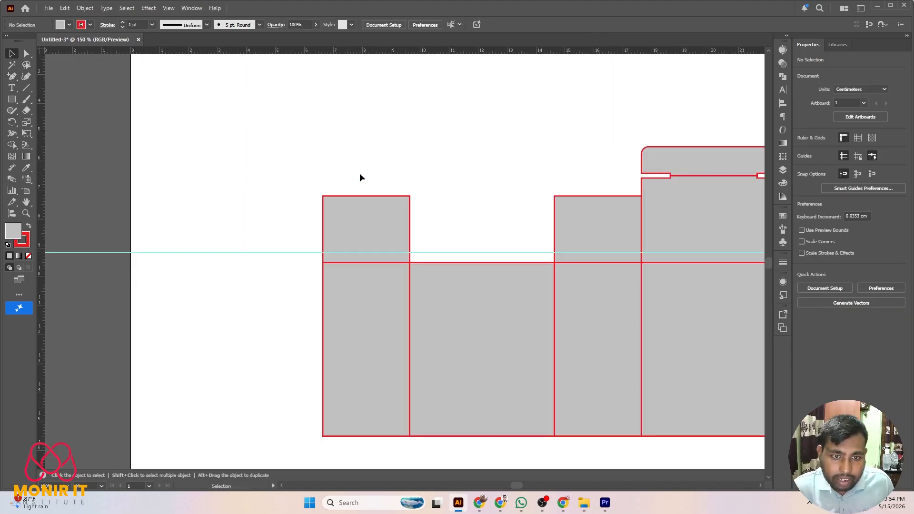
Select the leftmost dust flap's new right-edge anchor point at the guide with Direct Selection.
click(347, 225)
click(27, 55)
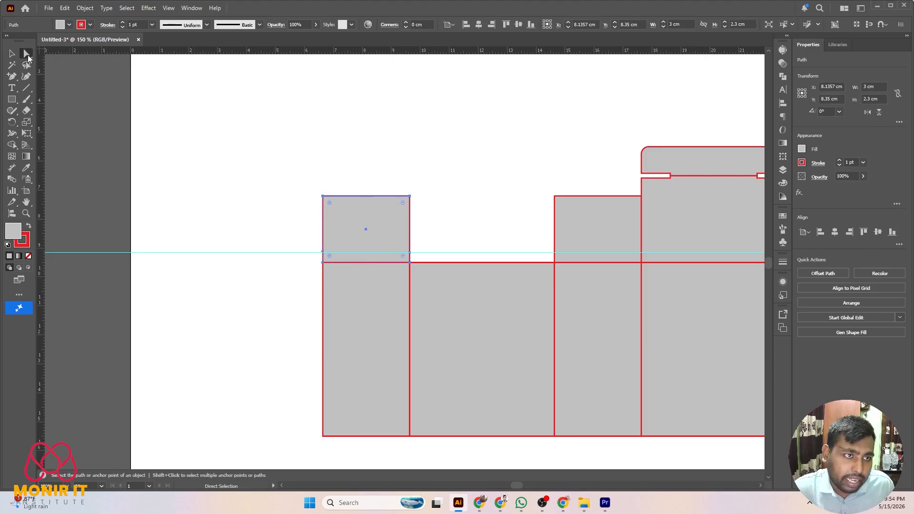
scroll(448, 257, up, 2)
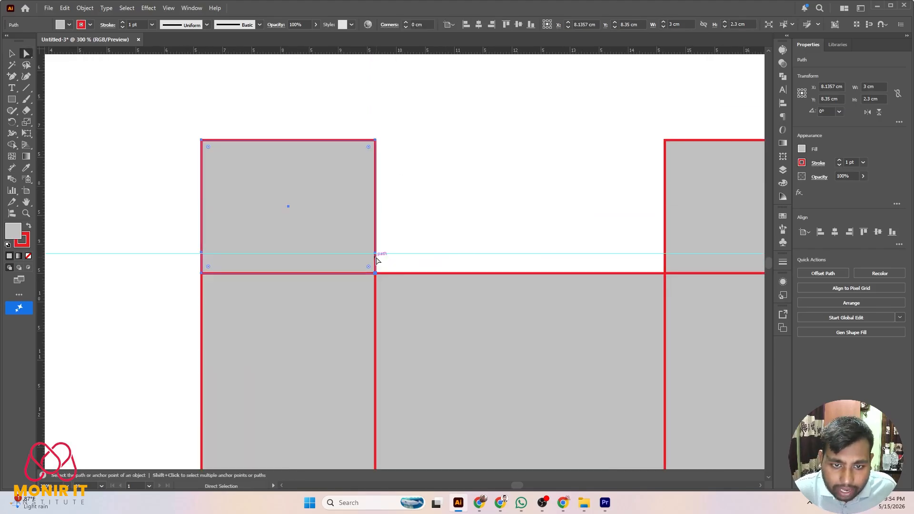
click(376, 257)
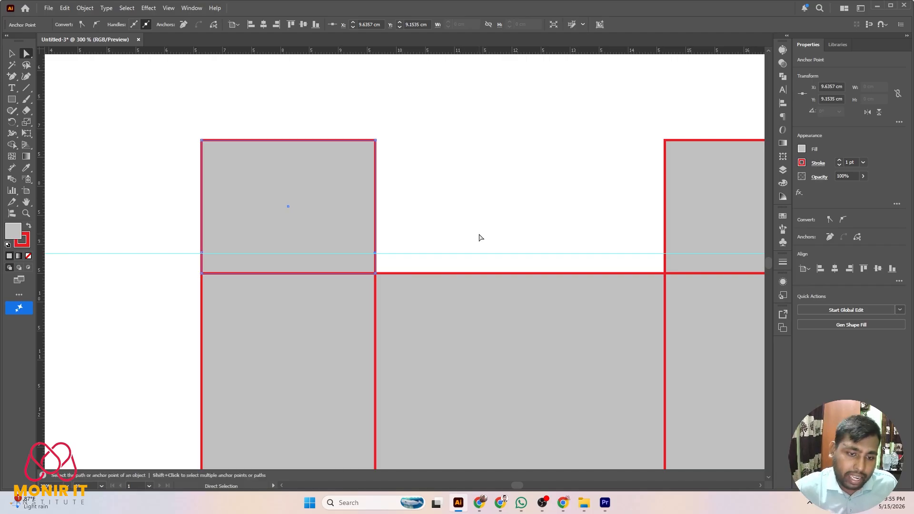
scroll(464, 295, down, 3)
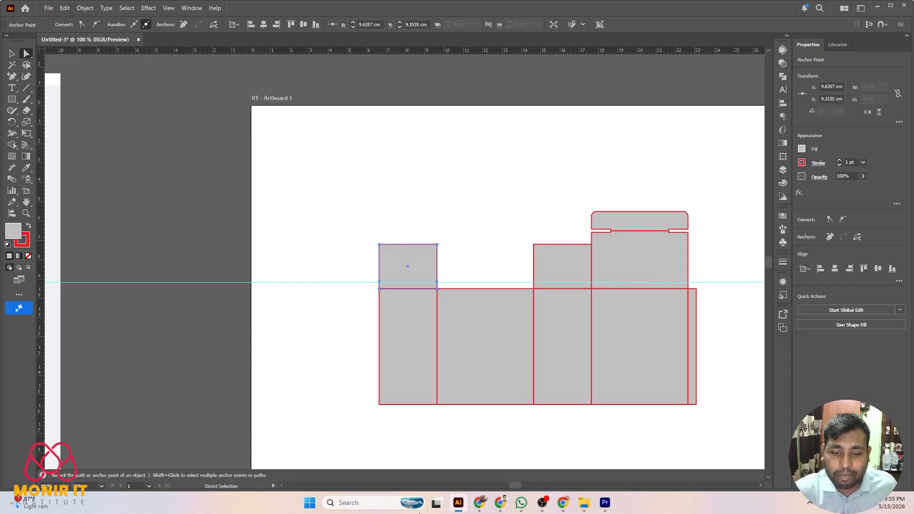
Switch to Google Chrome and search for "keybord" images.
click(310, 503)
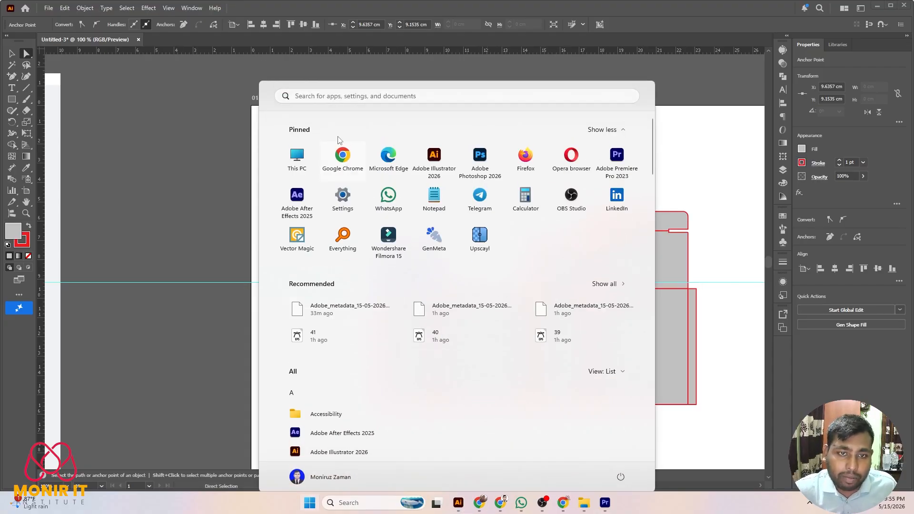
click(341, 154)
click(313, 34)
text(k)
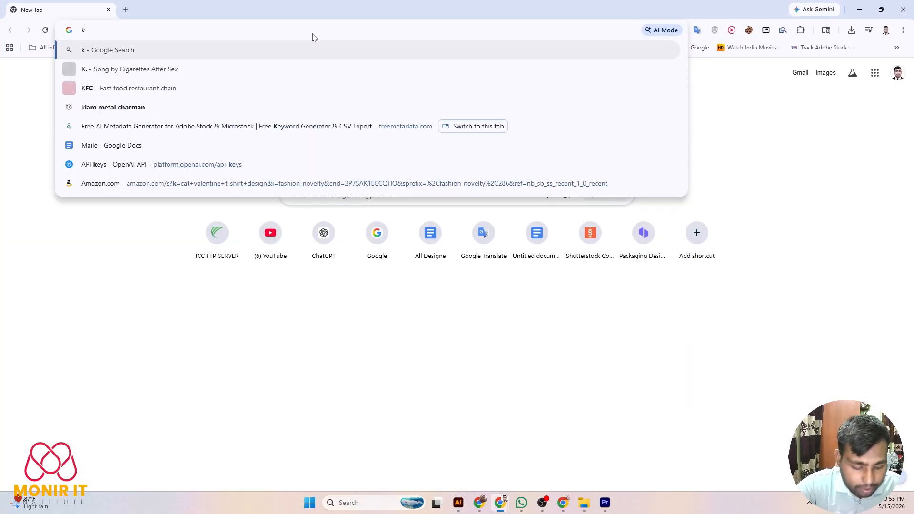
text(eybord)
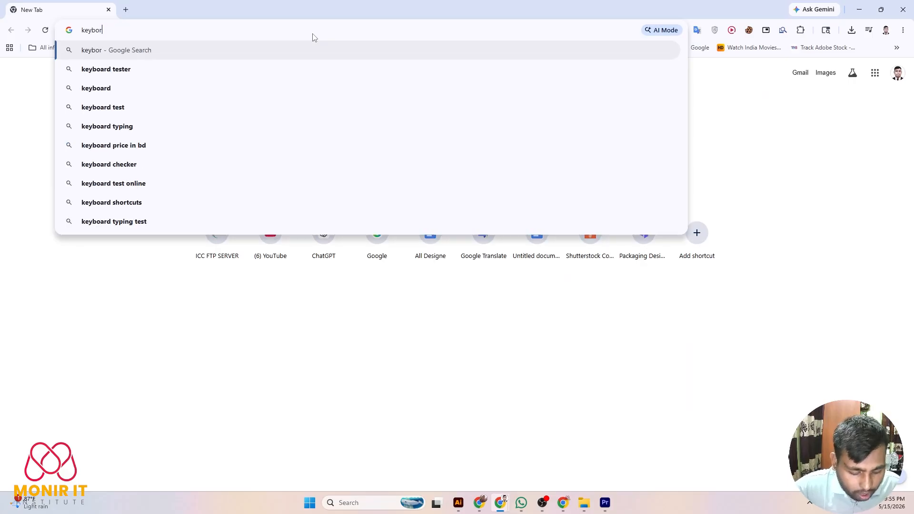
key(Return)
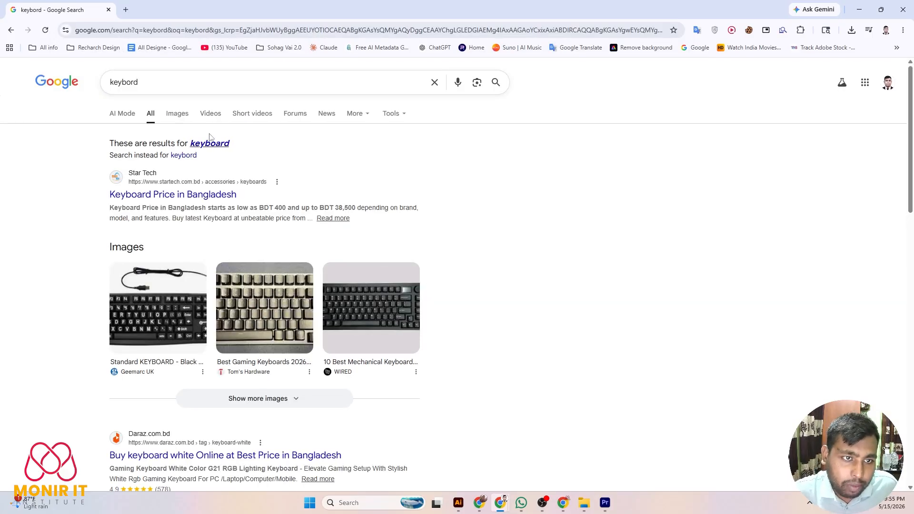
click(175, 114)
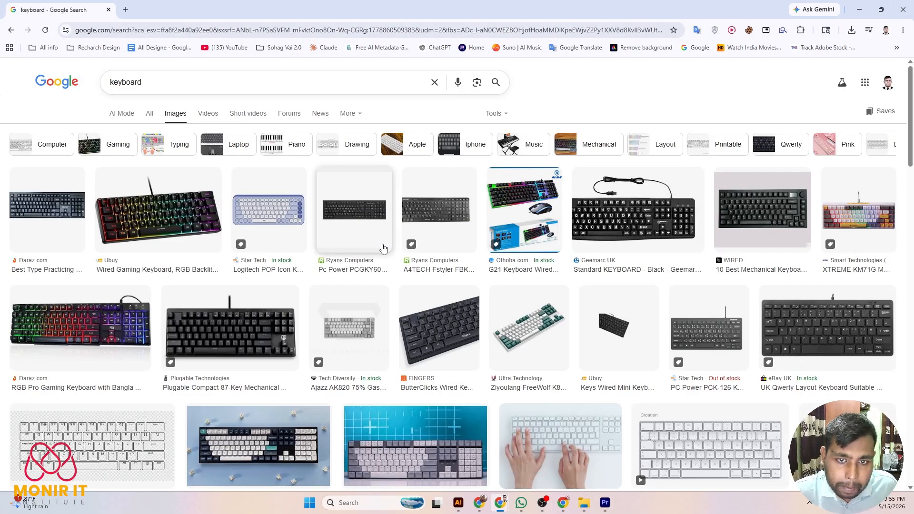
Copy the Pc Power PCGKY601 keyboard picture and switch to Illustrator to paste it into the dieline document.
click(379, 210)
right_click(707, 291)
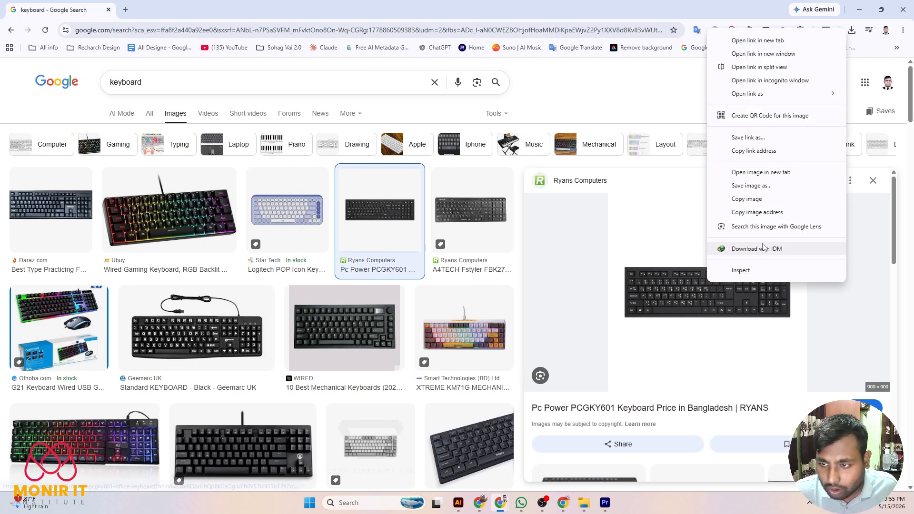
click(739, 206)
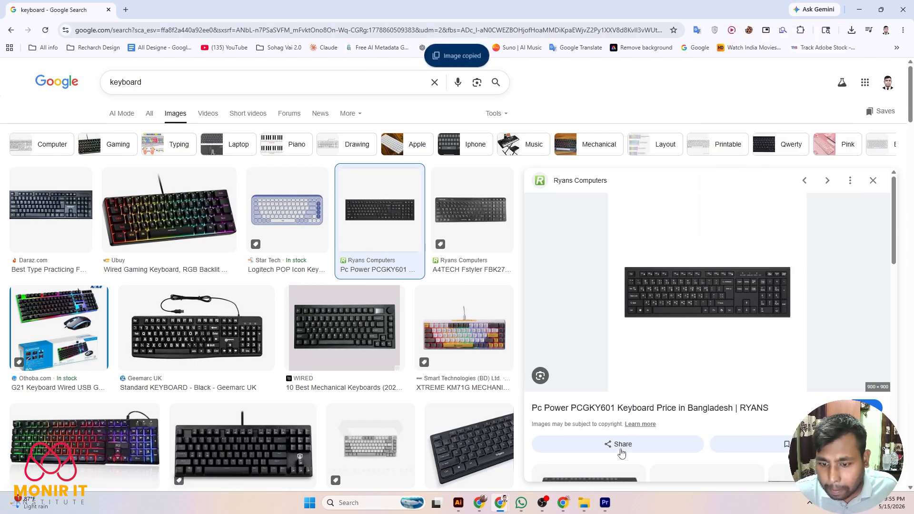
click(458, 503)
key(ctrl+v)
key(ctrl+minus)
key(ctrl+minus)
key(ctrl+minus)
key(ctrl+minus)
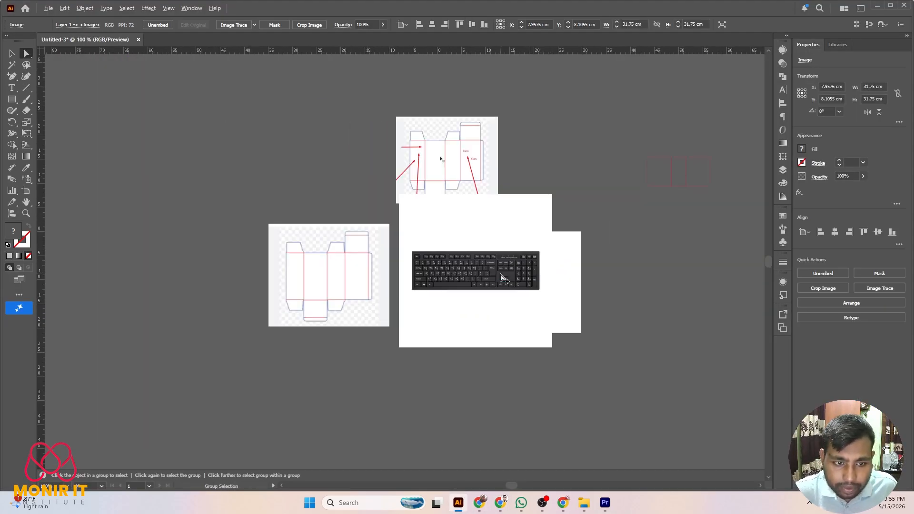
Move the keyboard picture off the artboard, clear of the dieline and reference images, and examine its arrow keys.
drag(500, 275, 263, 190)
scroll(243, 189, up, 6)
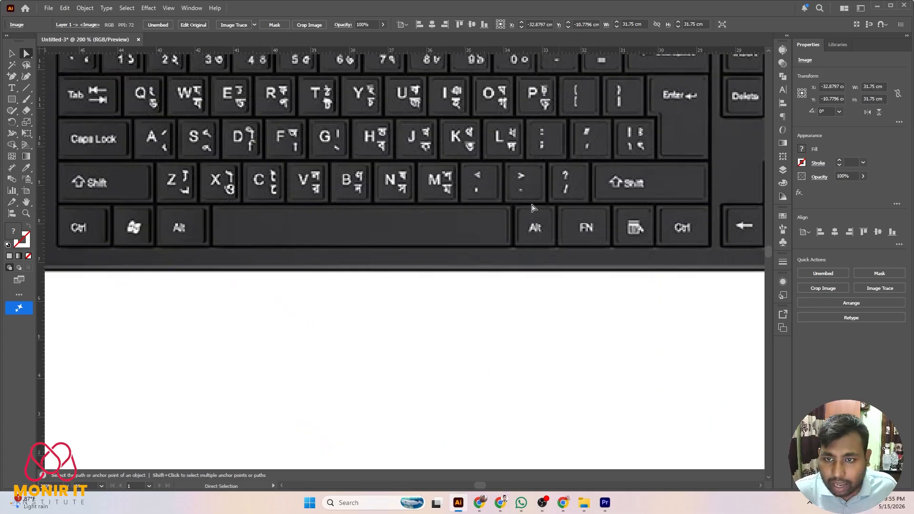
scroll(532, 207, down, 4)
scroll(682, 226, up, 2)
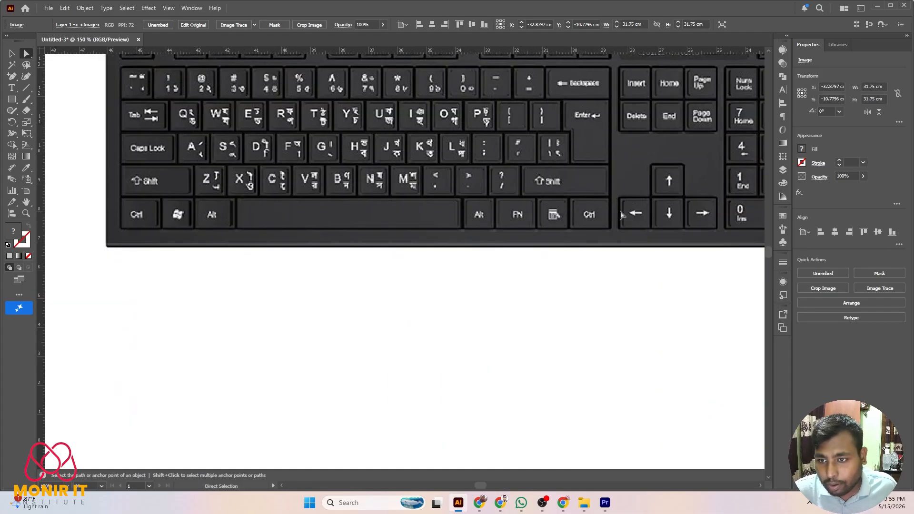
scroll(535, 291, down, 5)
Shift the leftmost dust flap's right-edge anchor point at the guide inward to X 8.9302 cm with Direct Selection.
scroll(637, 327, up, 4)
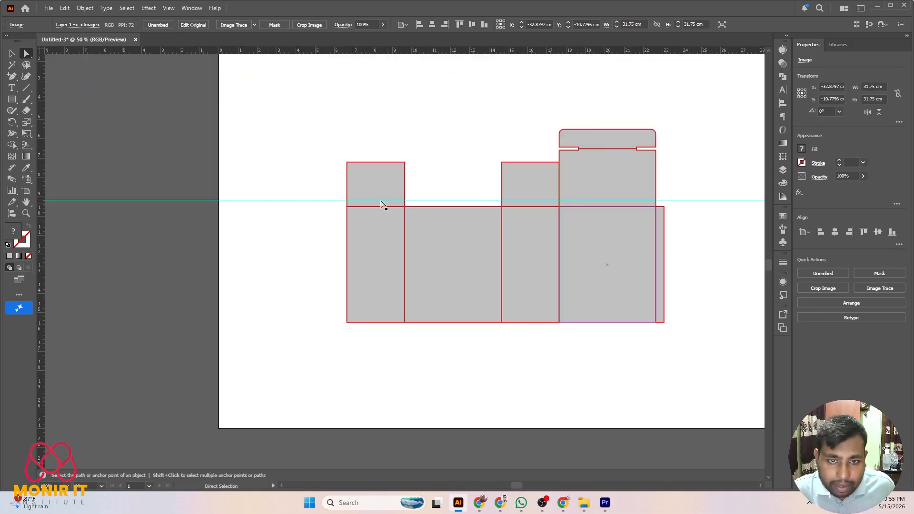
click(365, 190)
scroll(405, 197, up, 6)
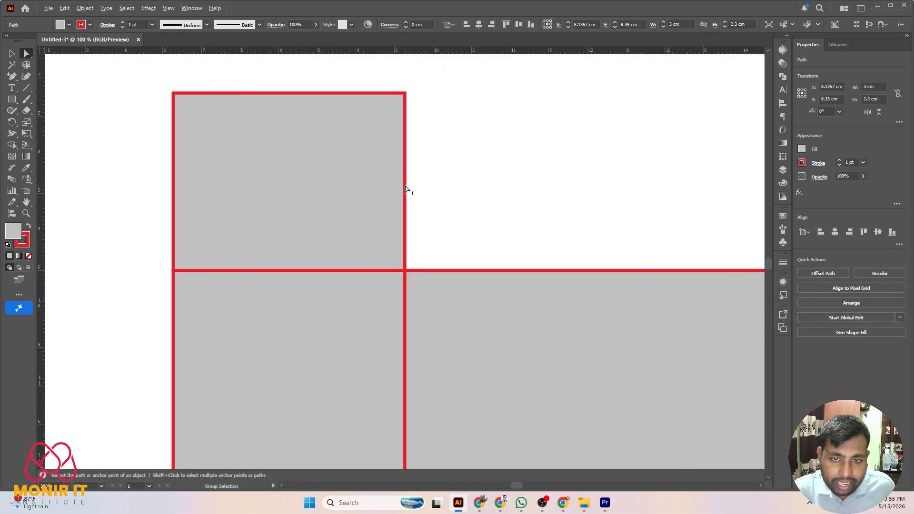
click(469, 217)
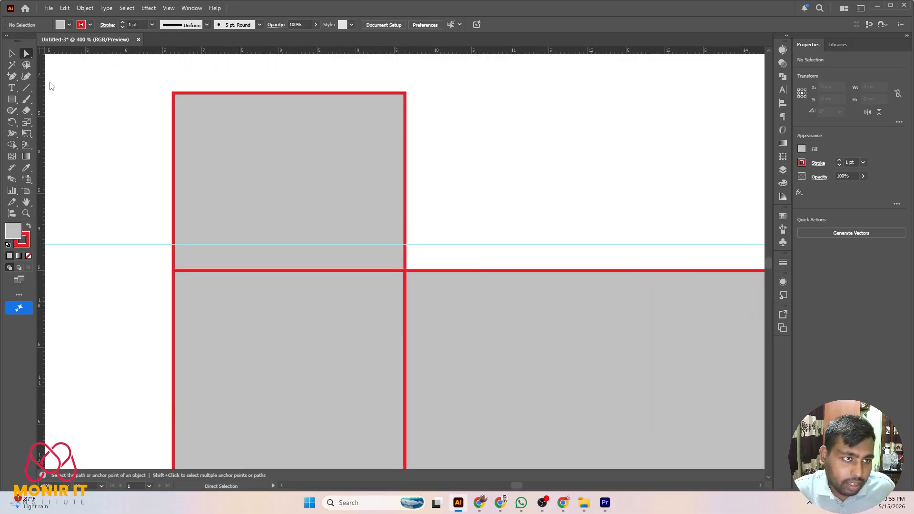
click(408, 246)
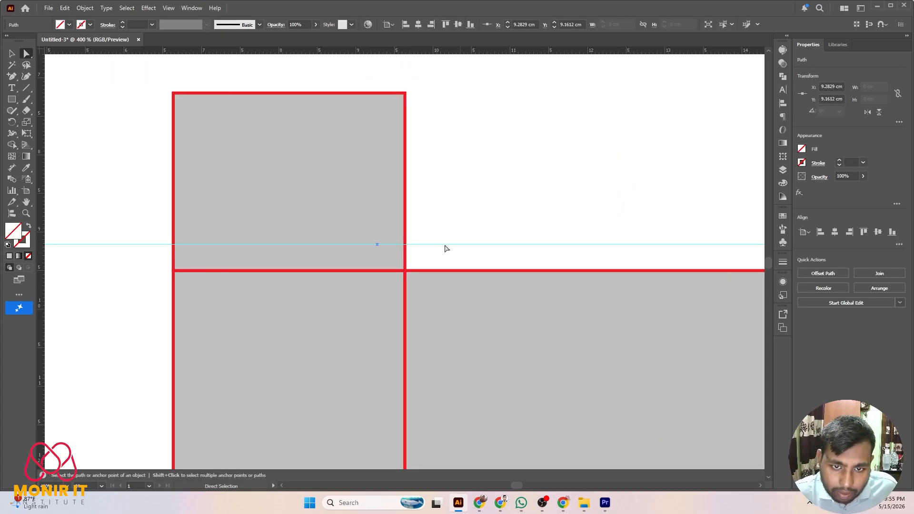
click(405, 236)
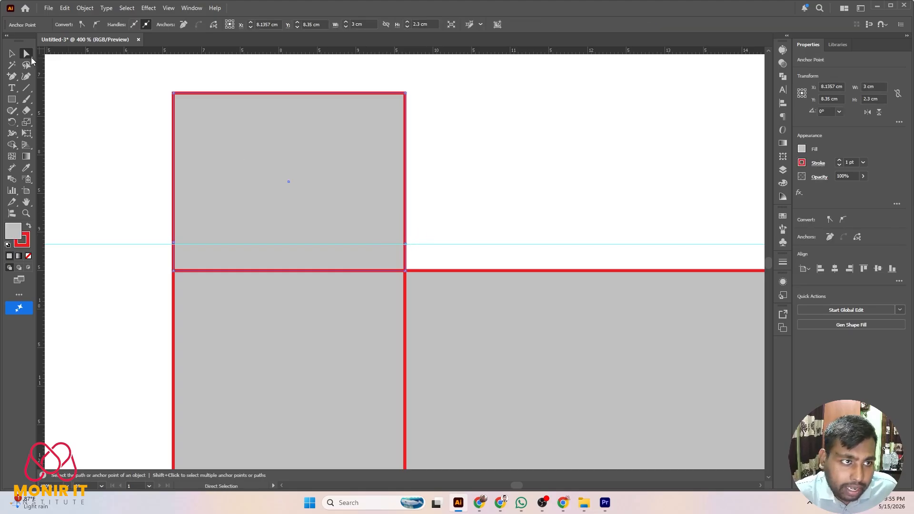
click(406, 244)
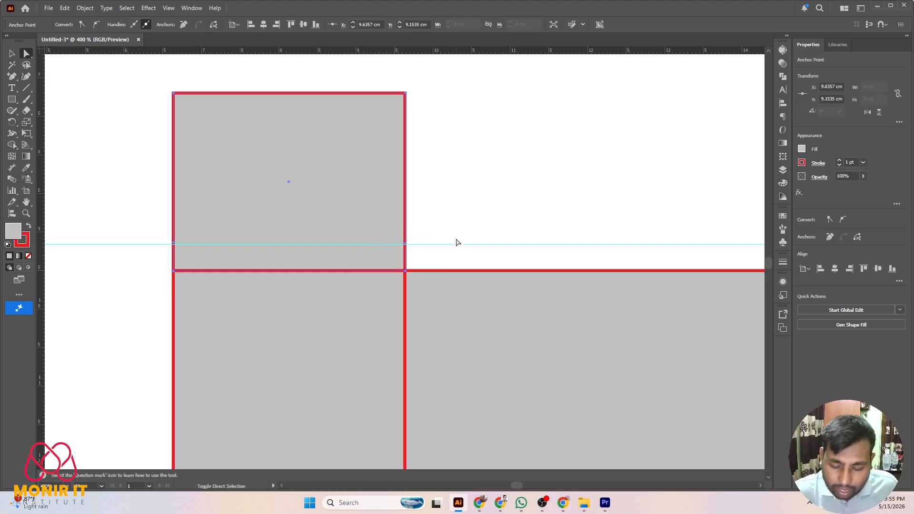
key(shift+Left)
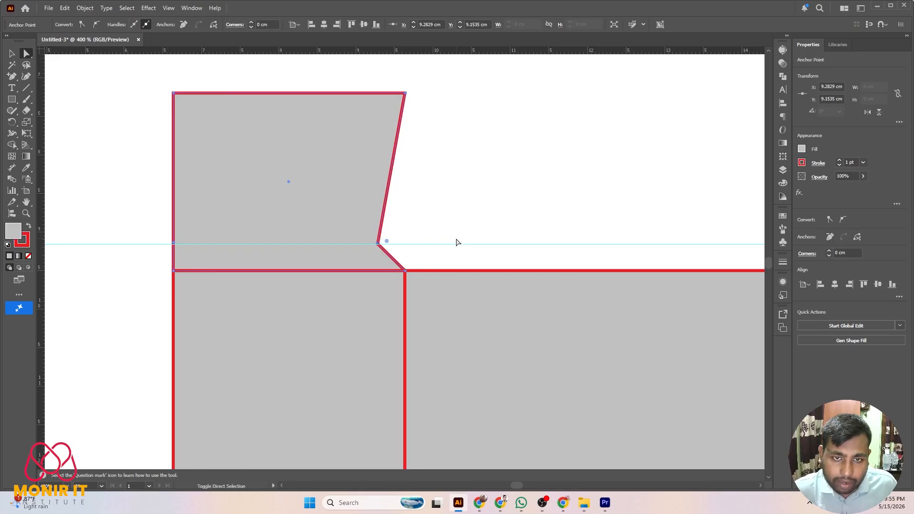
key(shift+Left)
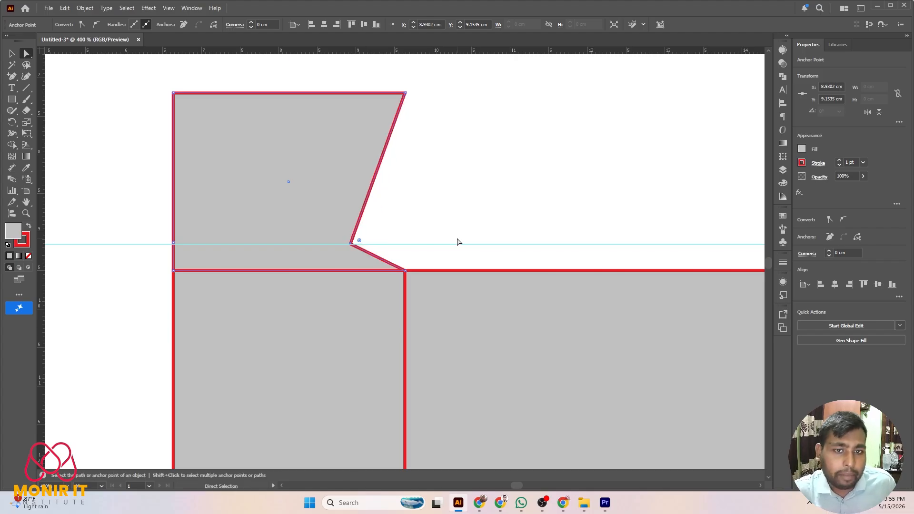
Move the leftmost dust flap's top-right corner inward to X 8.5774 cm, tapering its right edge.
scroll(463, 237, down, 3)
scroll(456, 205, up, 3)
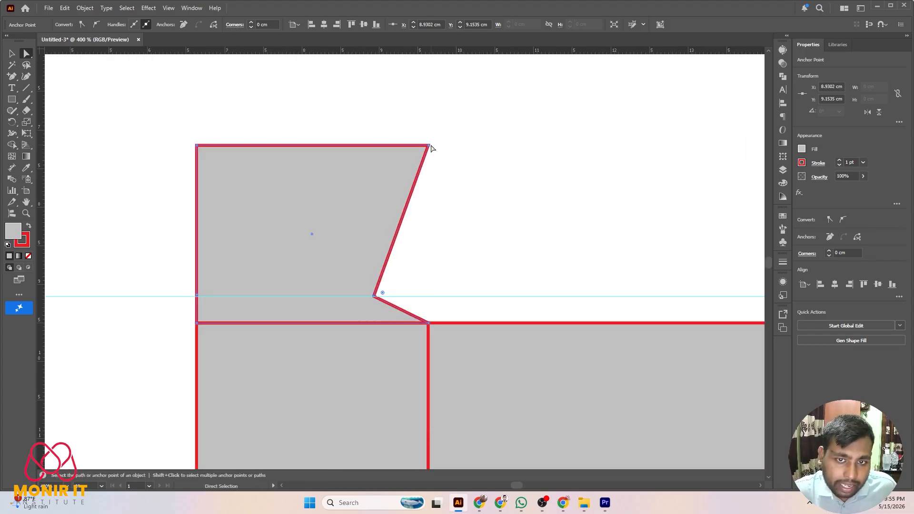
click(430, 147)
key(shift+Left)
key(shift+Left)
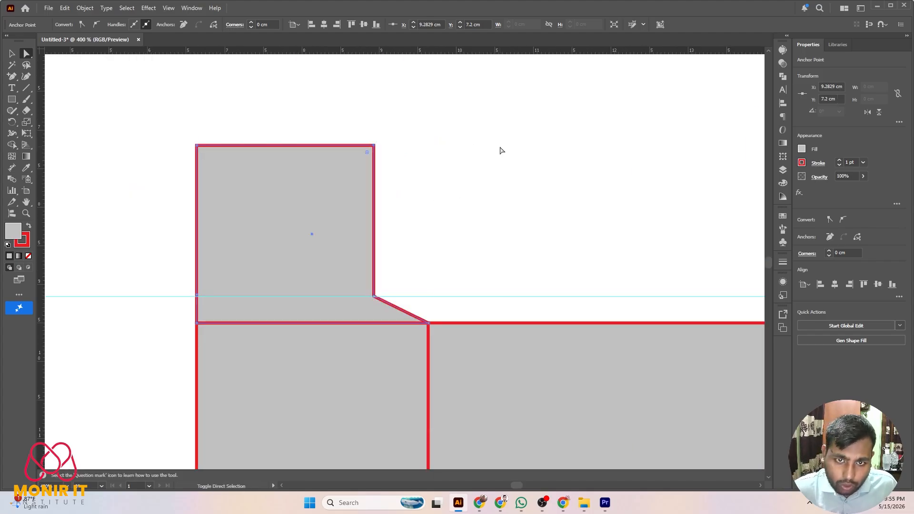
key(shift+Left)
key(shift+Left)
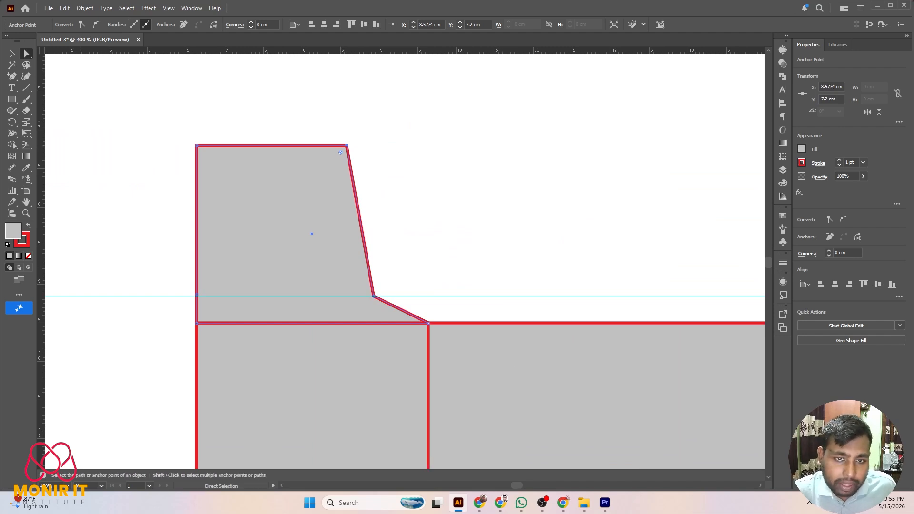
Move the leftmost dust flap's left-edge anchor at the guide and its top-left corner inward to X 6.9885 cm.
alt+scroll(418, 160, down, 3)
alt+scroll(510, 205, up, 2)
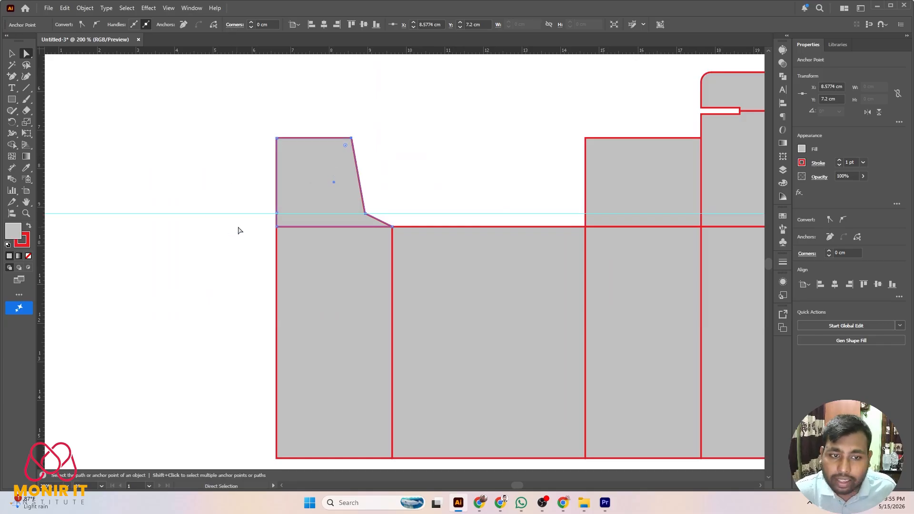
alt+scroll(240, 227, up, 3)
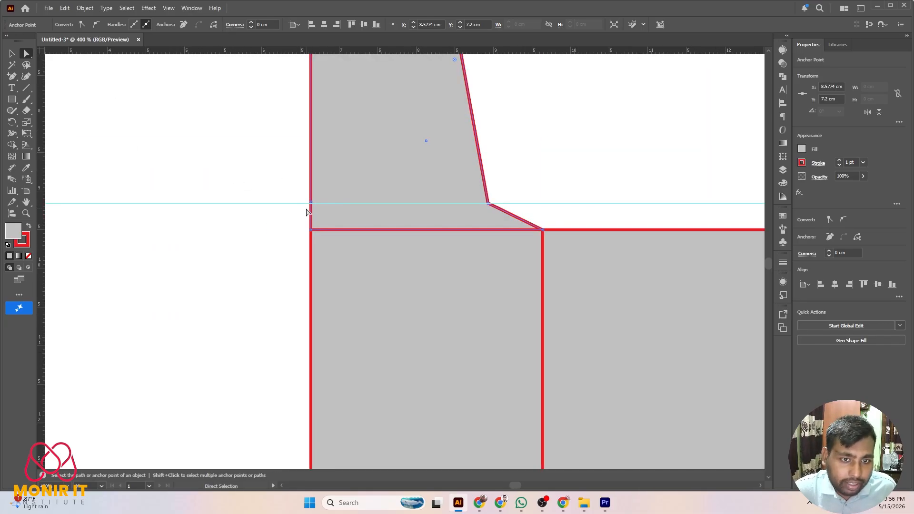
click(311, 203)
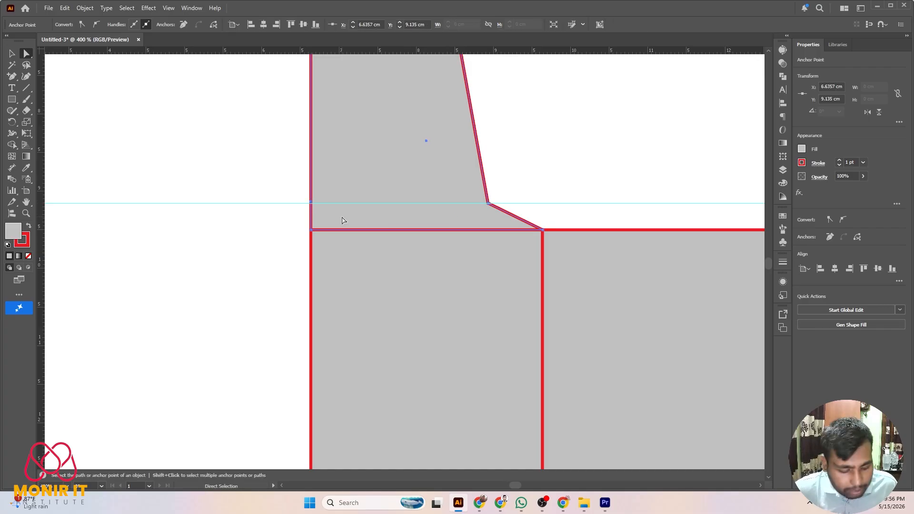
key(shift+Right)
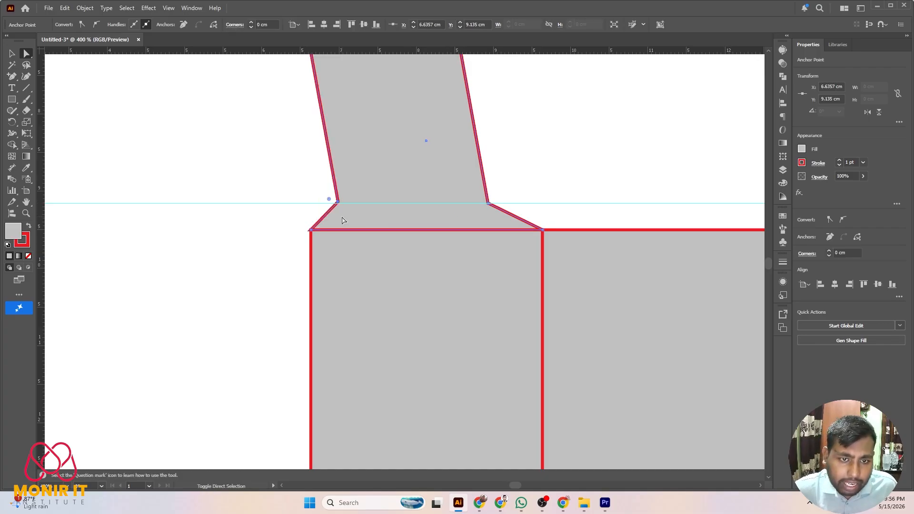
scroll(340, 219, up, 3)
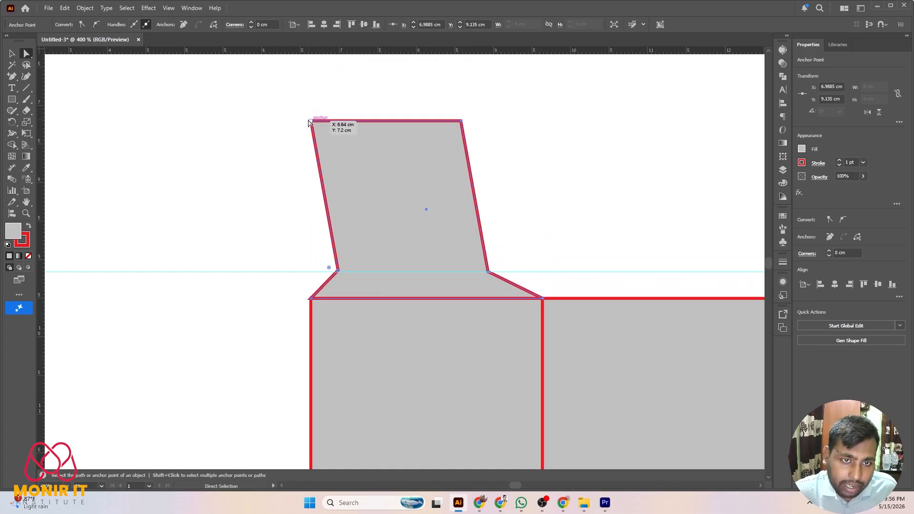
click(313, 124)
click(311, 123)
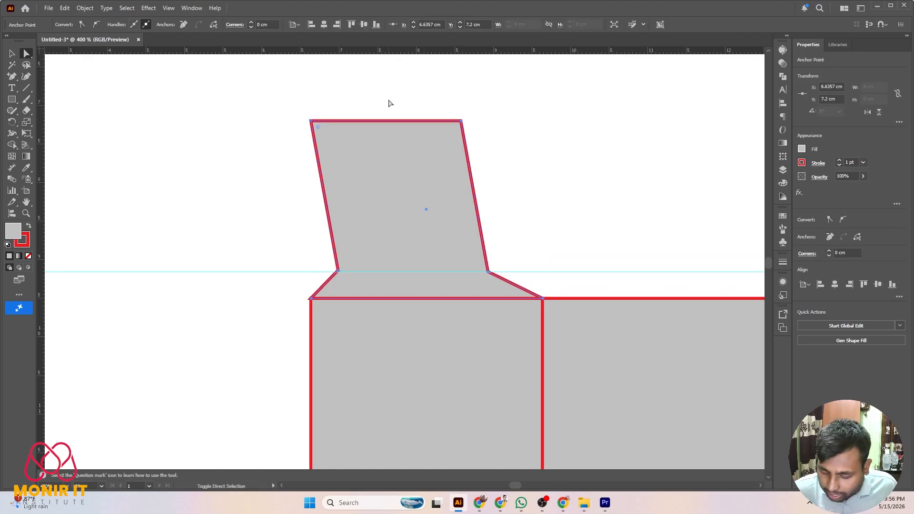
key(shift+Right)
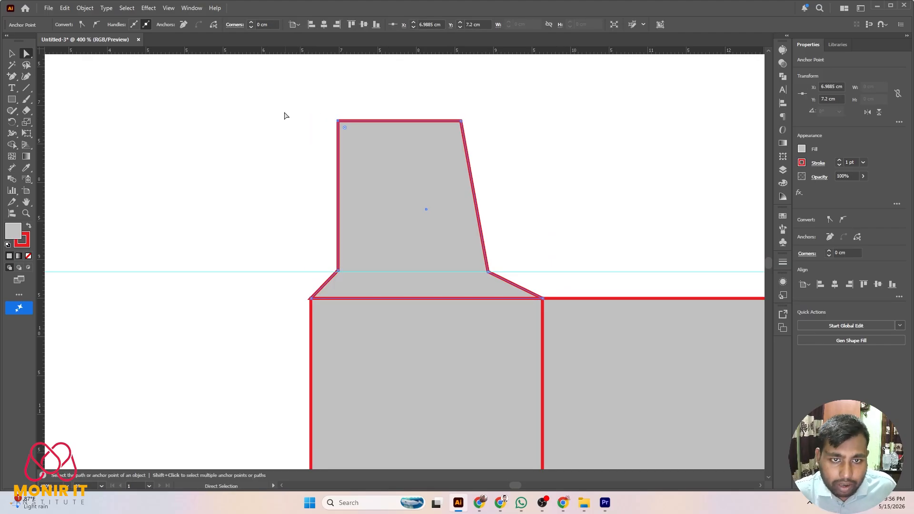
Examine the reference dieline's dust flaps and the arrow keys in the keyboard picture.
scroll(402, 247, down, 8)
scroll(373, 137, up, 3)
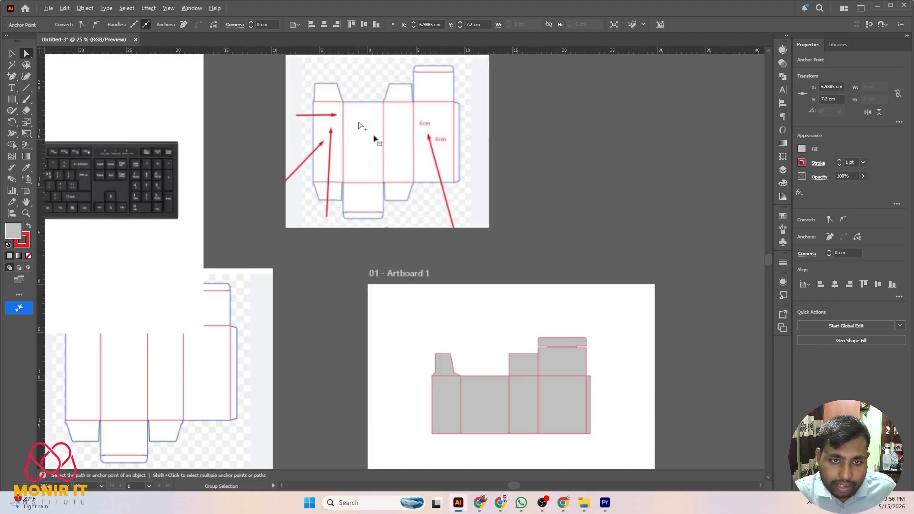
scroll(371, 143, down, 4)
scroll(241, 257, up, 8)
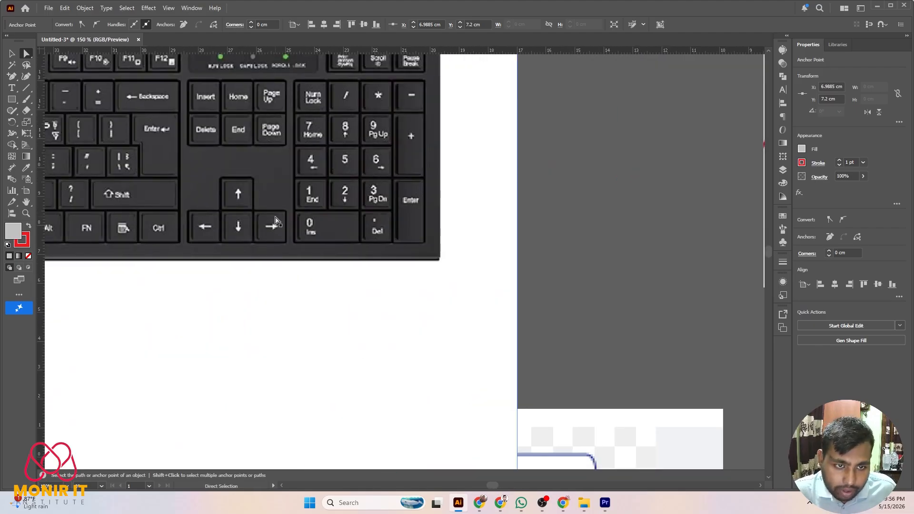
scroll(276, 223, down, 6)
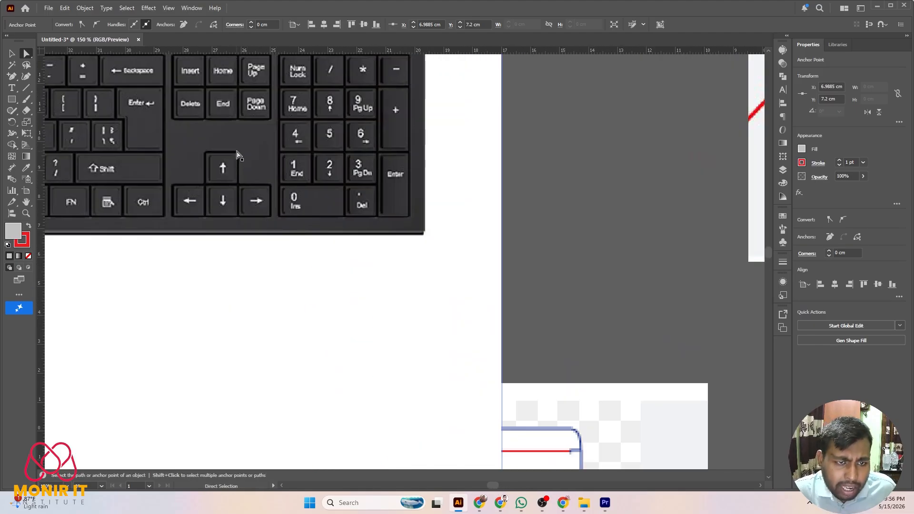
scroll(345, 281, down, 7)
scroll(433, 338, up, 6)
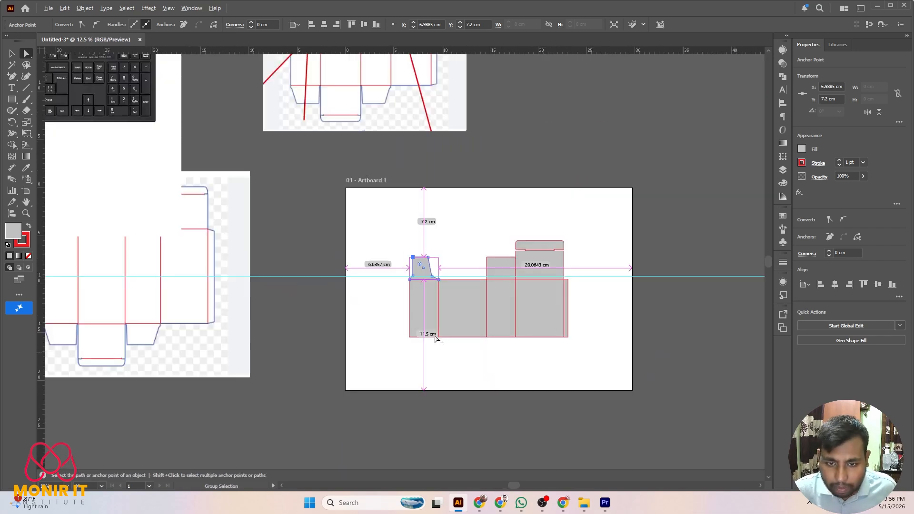
Select the dust flap beside the lid and shift its left-edge anchor point at the guide inward to X 15.3413 cm.
key(v)
click(532, 197)
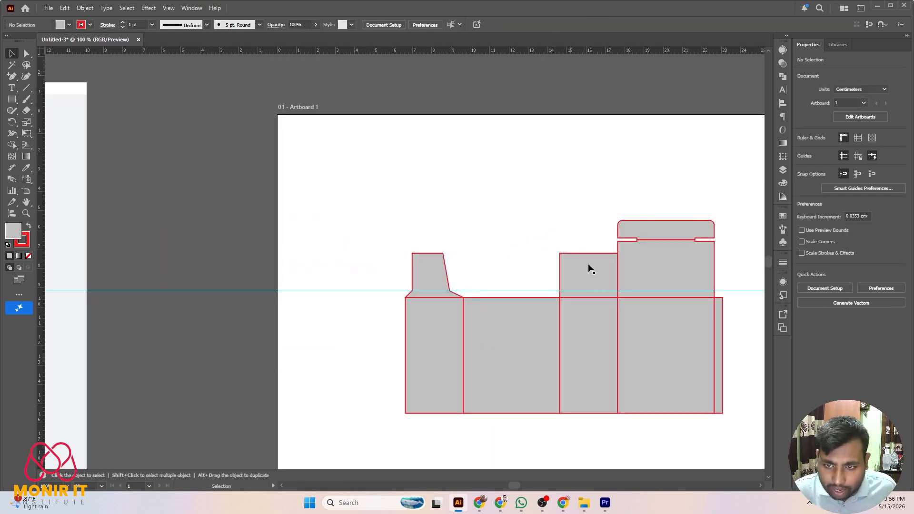
click(580, 275)
click(26, 54)
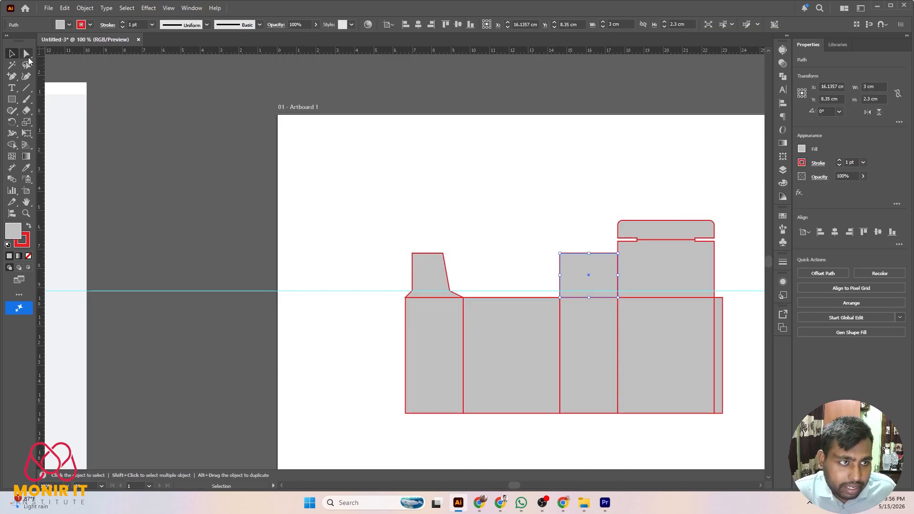
scroll(579, 300, up, 2)
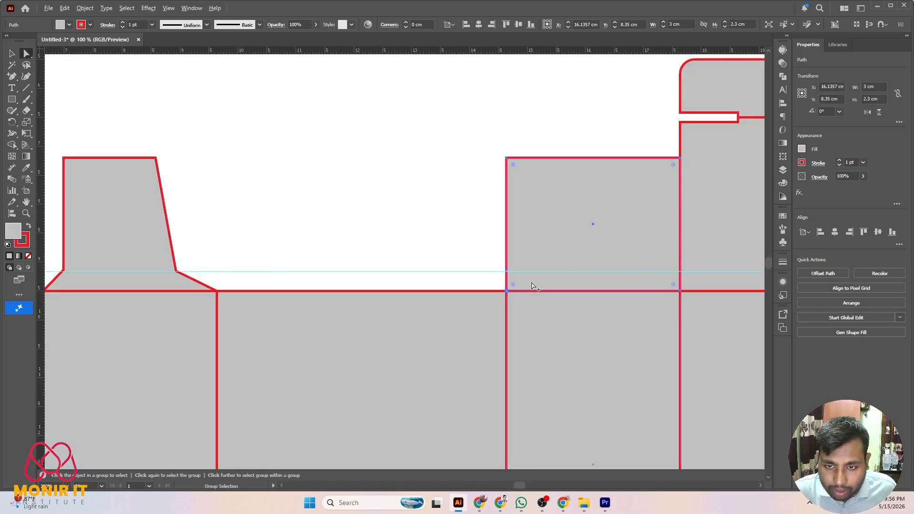
scroll(510, 279, up, 3)
click(503, 265)
scroll(524, 285, down, 4)
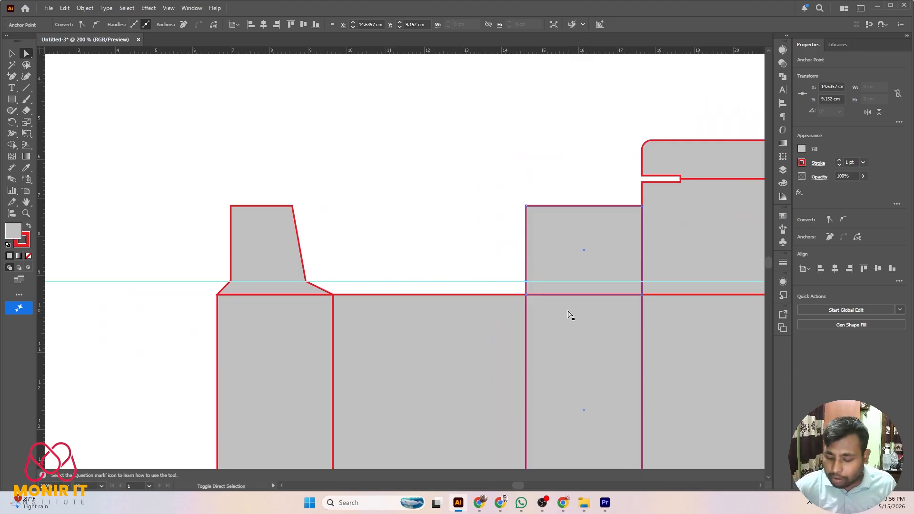
key(shift+Right)
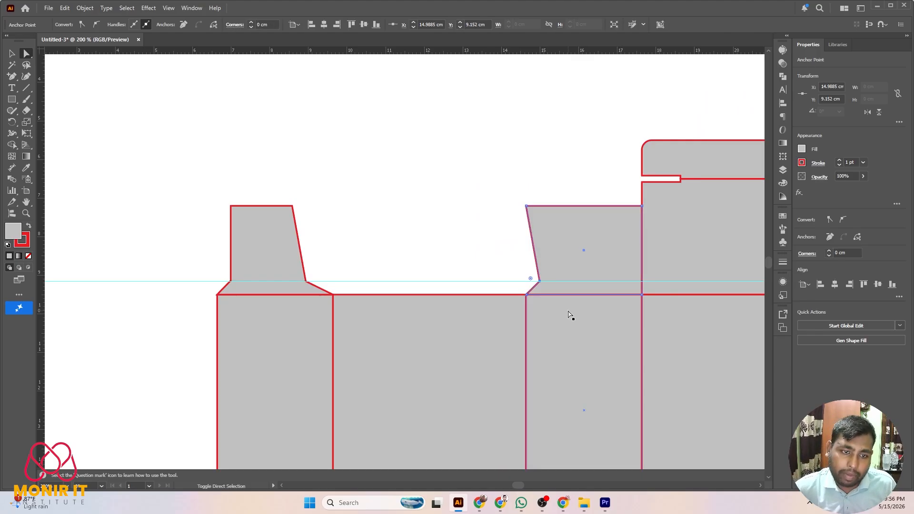
key(shift+Right)
key(shift+Right)
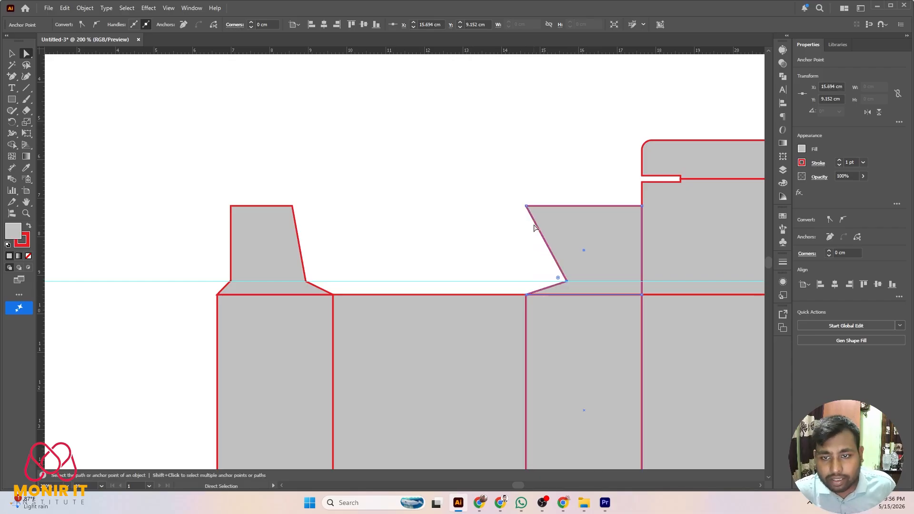
key(shift+Left)
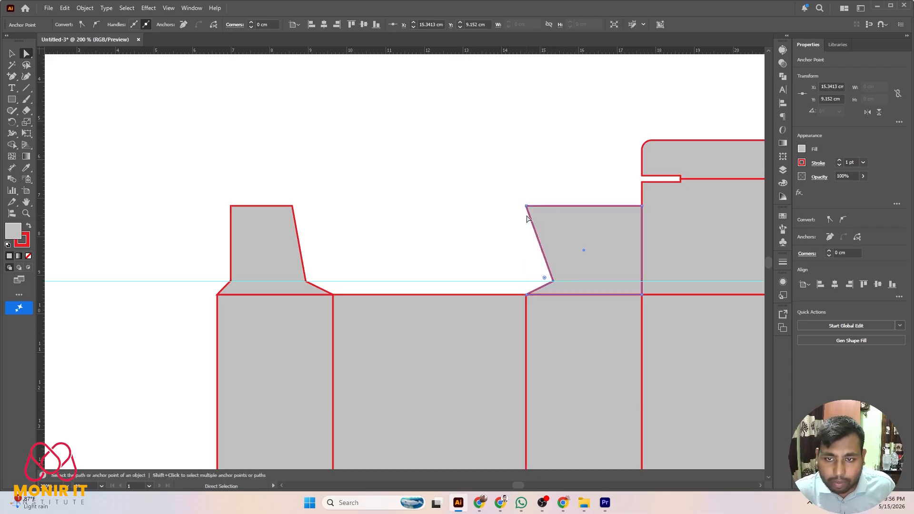
Move the top-left corner of the dust flap beside the lid inward to about X 15.69 cm, tapering its left edge.
click(526, 206)
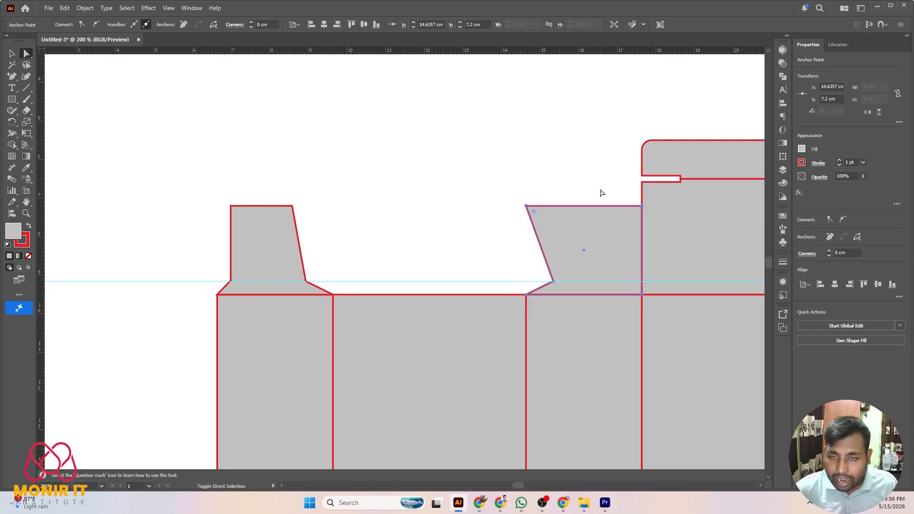
key(shift+Right)
key(shift+Right)
key(shift+Right)
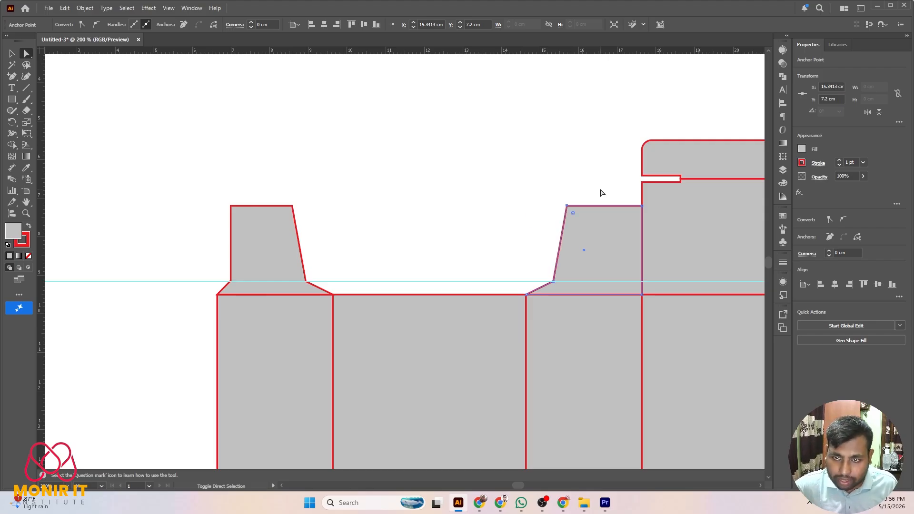
click(641, 283)
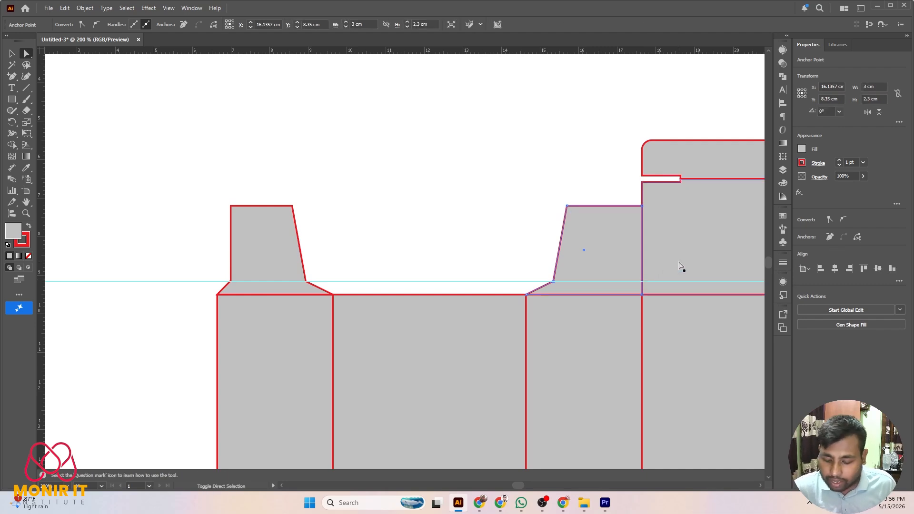
click(642, 282)
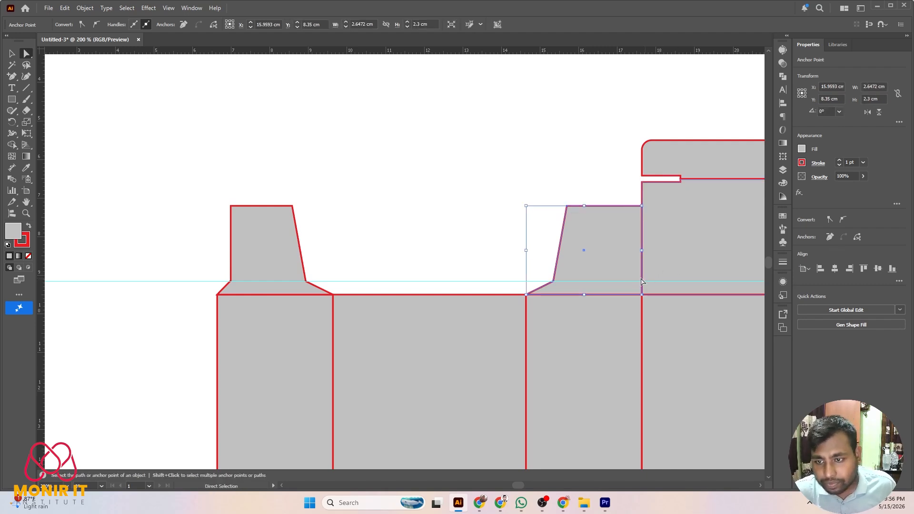
click(353, 216)
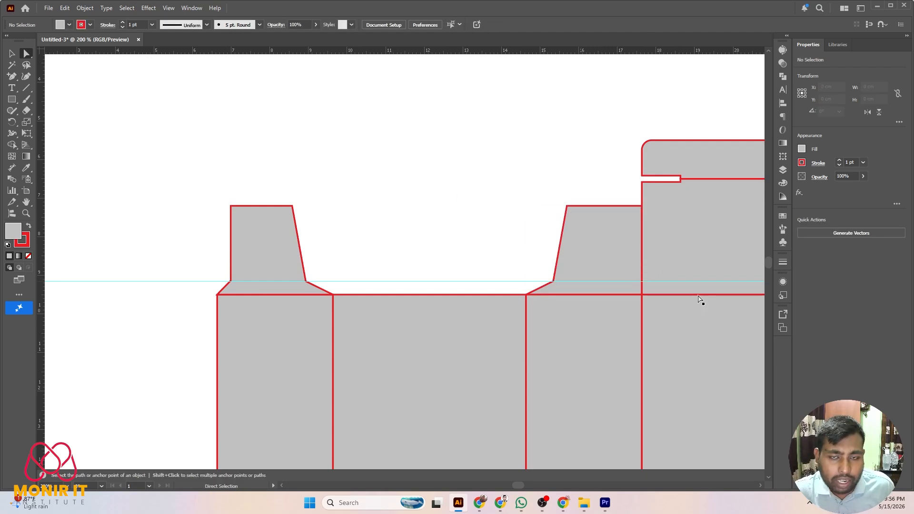
scroll(666, 297, up, 4)
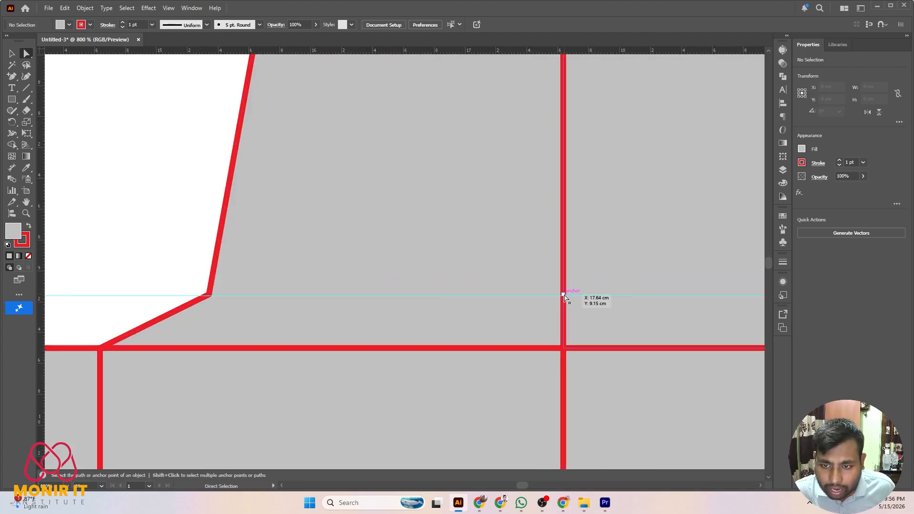
click(565, 296)
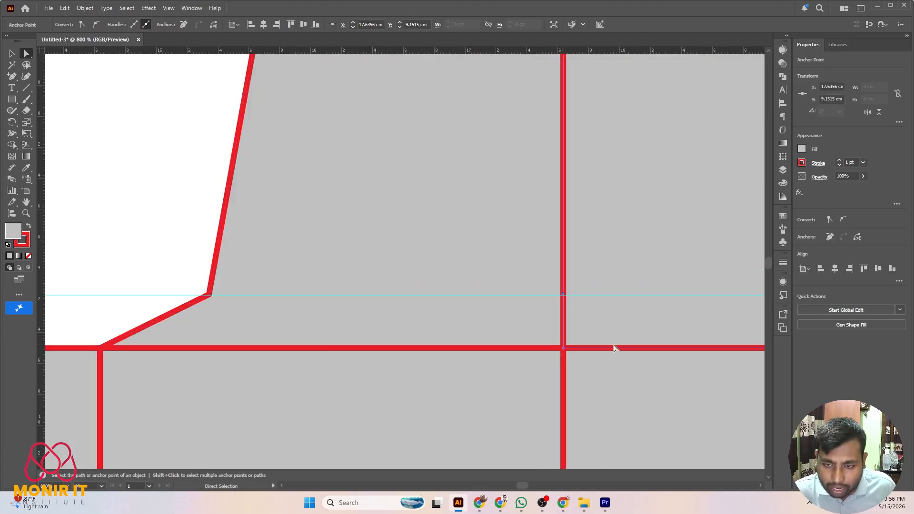
key(shift+Left)
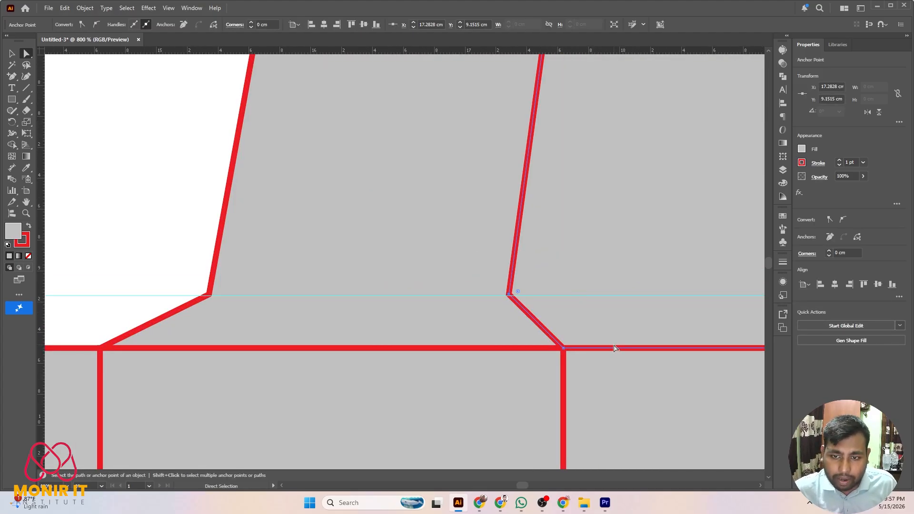
scroll(595, 396, down, 3)
key(ctrl+z)
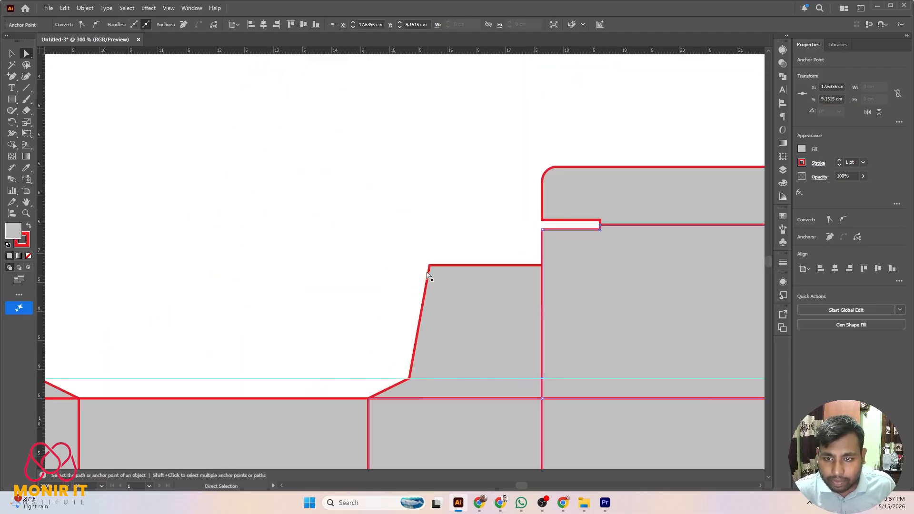
Examine in outline view how the dust flap's inner edge and the lid's edge overlap at the guide.
click(452, 286)
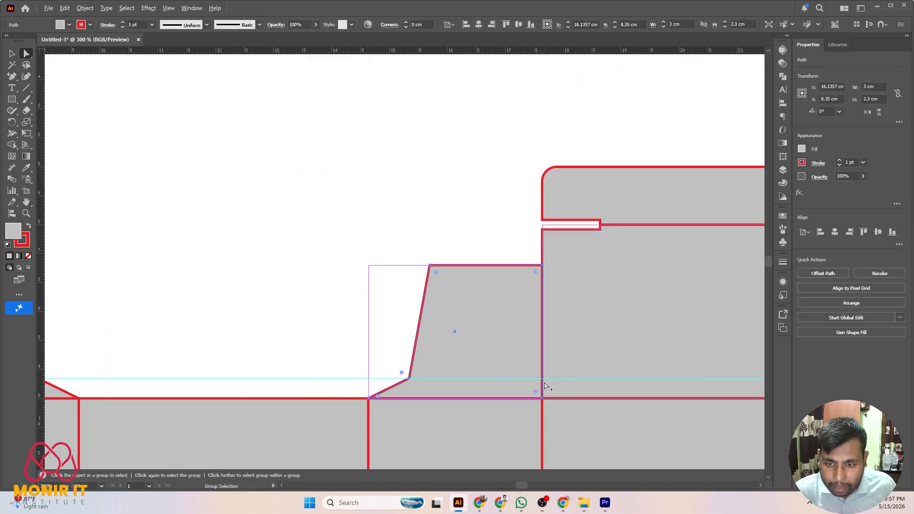
scroll(544, 378, up, 2)
key(ctrl+y)
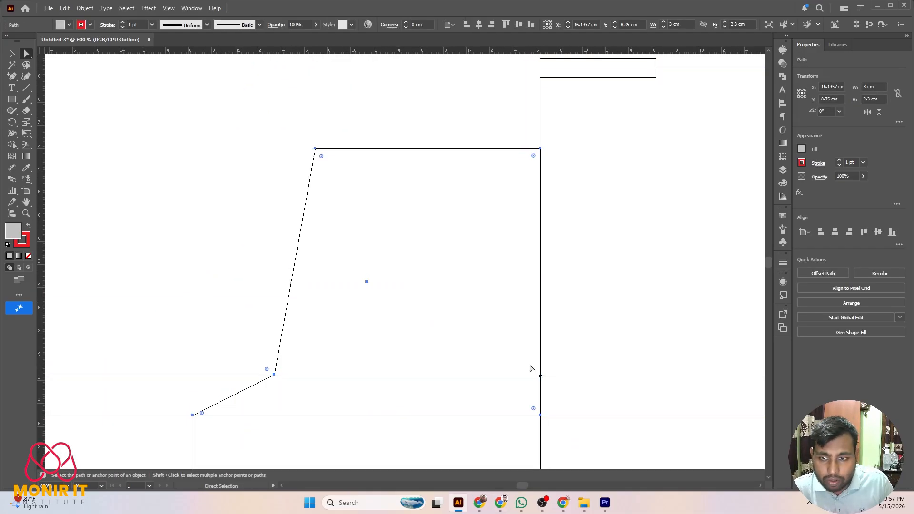
scroll(567, 333, up, 1)
key(ctrl+1)
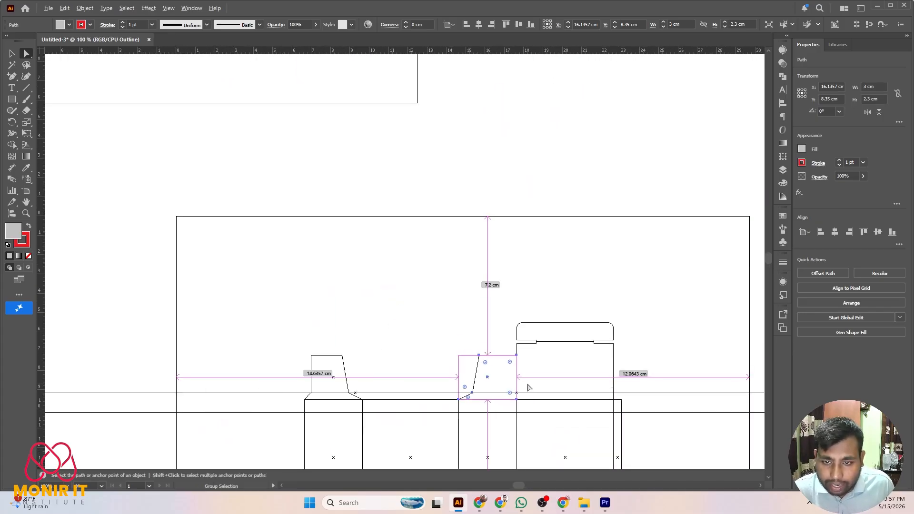
key(ctrl+y)
click(558, 364)
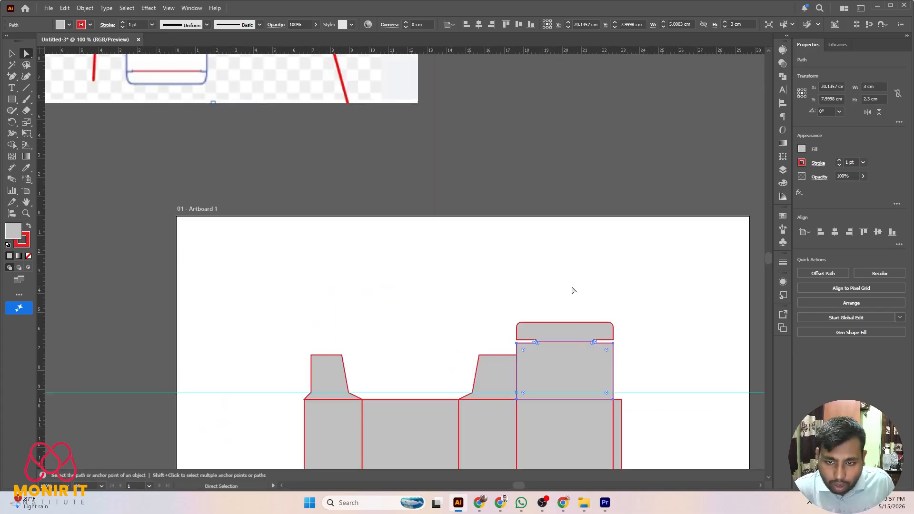
scroll(531, 388, up, 3)
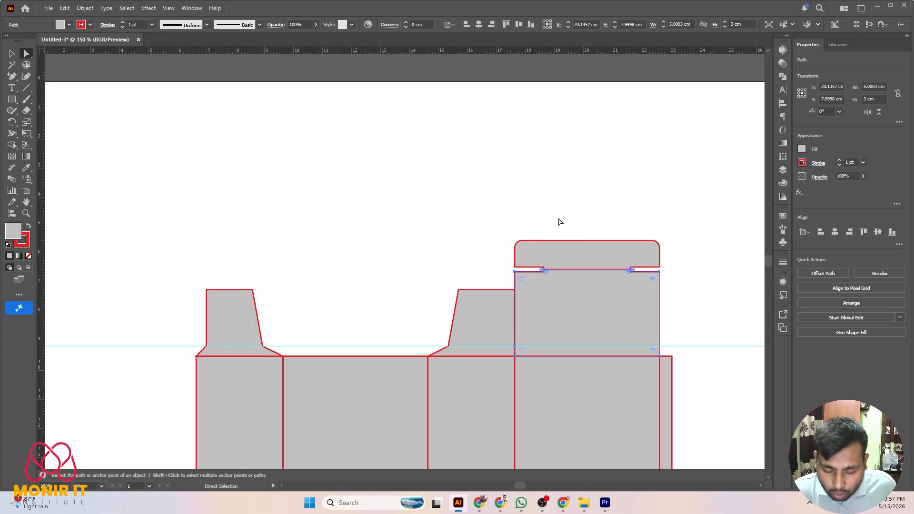
Add an anchor point to the dust flap's lid-side edge near the guide, at about Y 9.11 cm.
click(559, 217)
key(v)
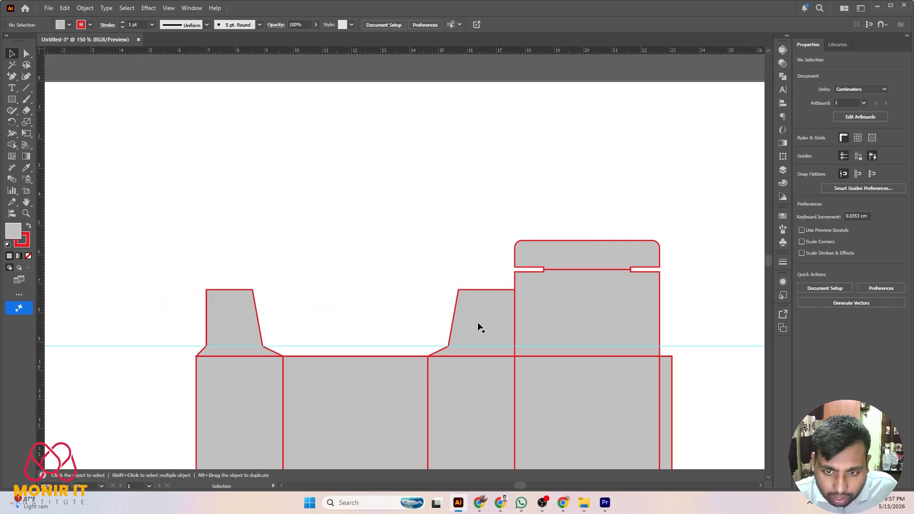
click(480, 325)
click(12, 76)
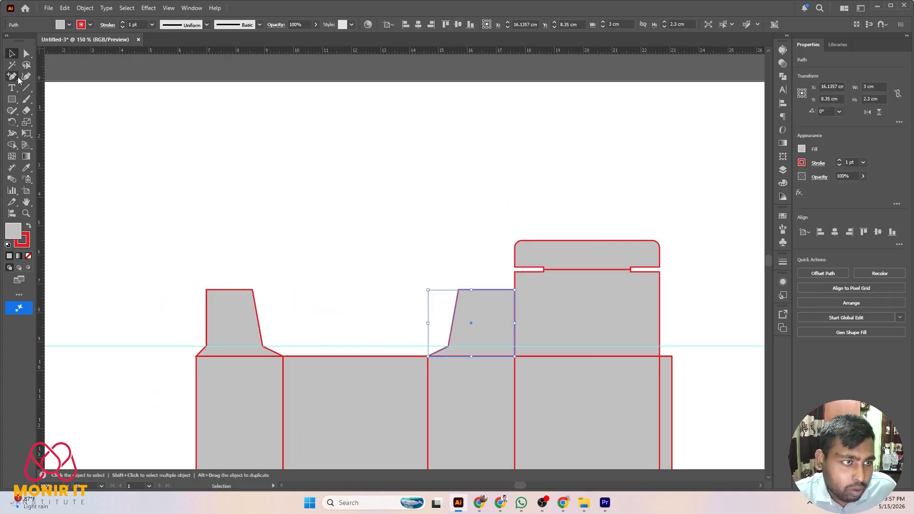
scroll(511, 345, up, 3)
click(521, 348)
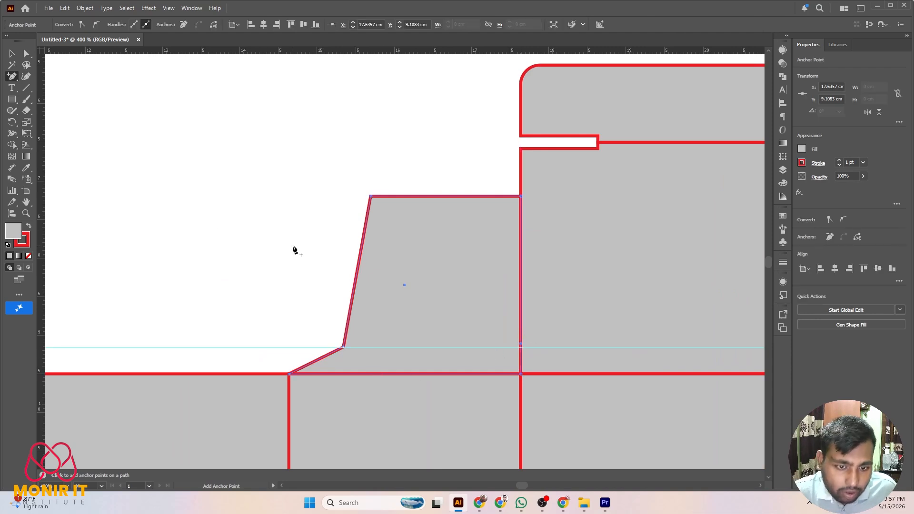
Shift the dust flap's new lid-side anchor inward, and move its top corner on that side inward to X 16.9302 cm.
key(a)
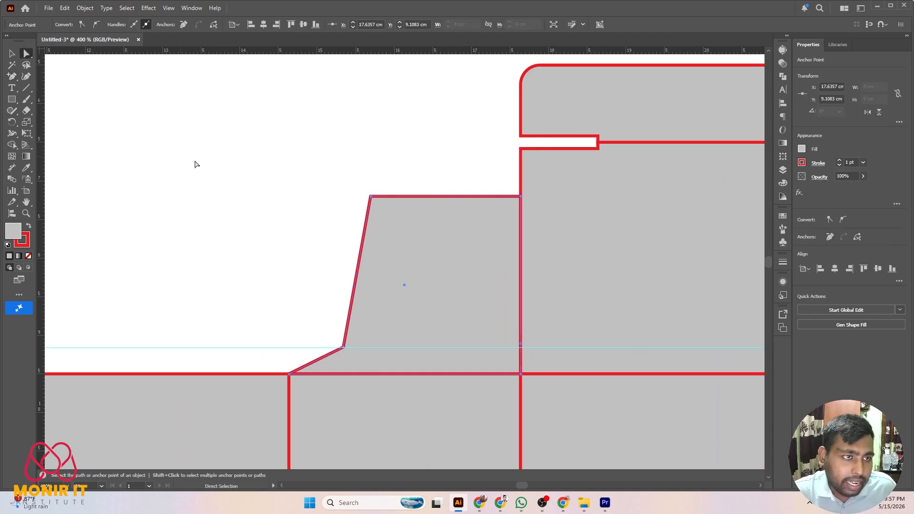
scroll(280, 161, down, 4)
scroll(313, 204, up, 2)
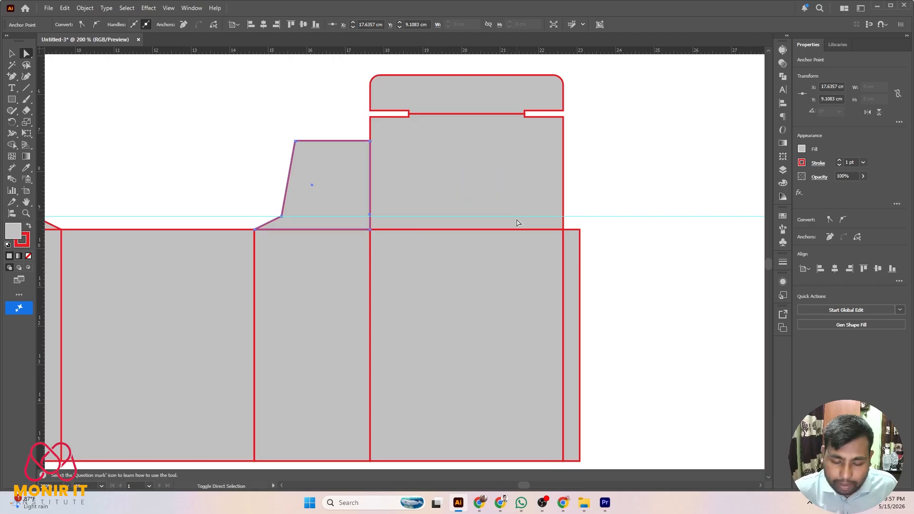
key(shift+Left)
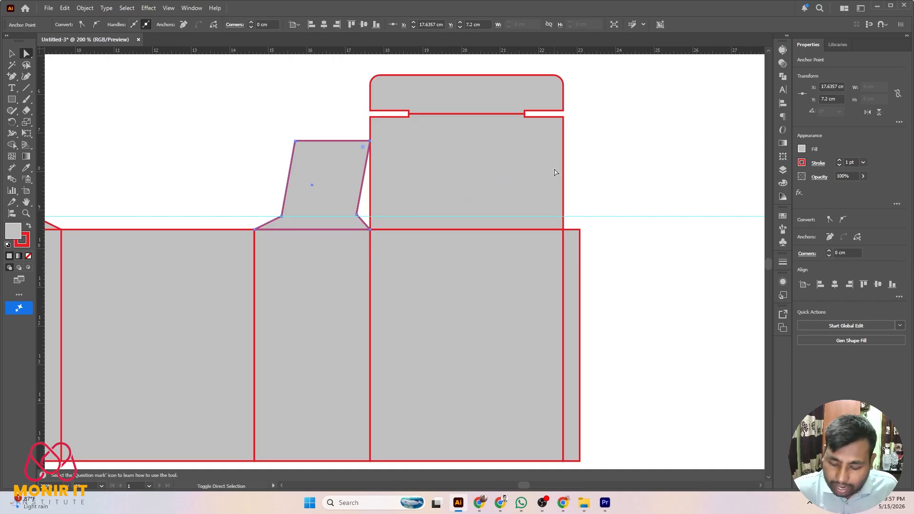
key(shift+Left)
key(shift+Left)
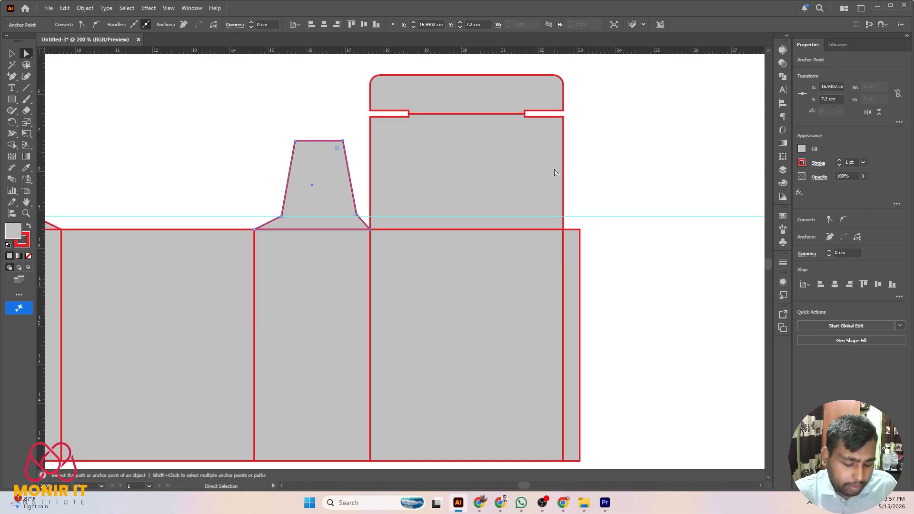
Remove the horizontal guide running across the dust flaps.
key(v)
scroll(556, 172, down, 3)
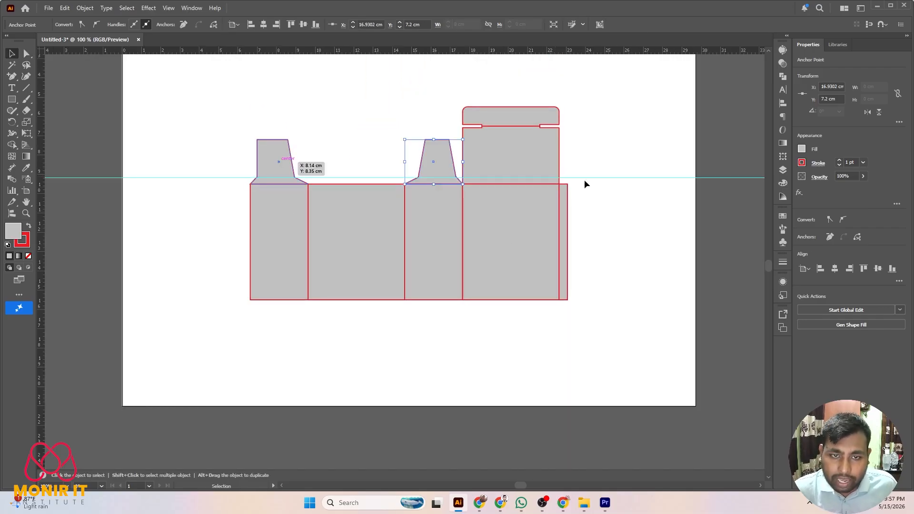
click(623, 217)
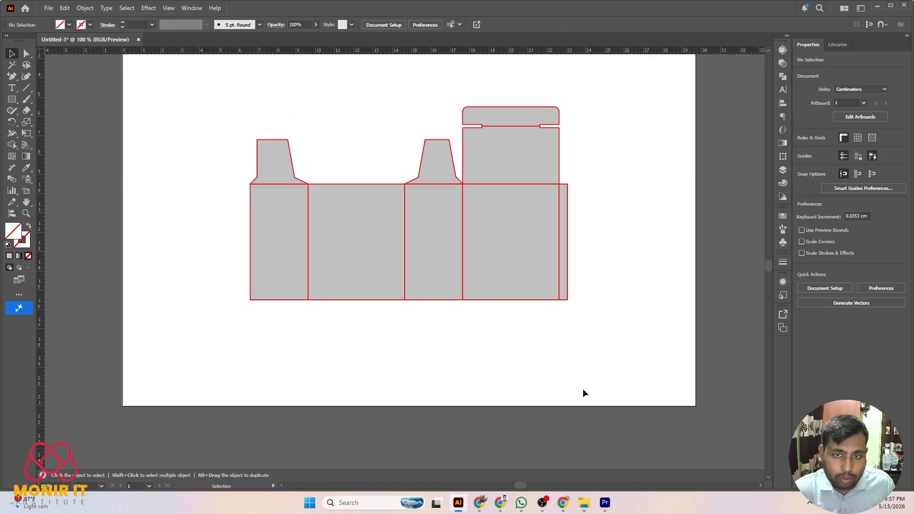
Examine the reference dieline's bottom flap arrangement and compare it with the flaps drawn above the panels.
scroll(583, 389, up, 1)
scroll(577, 387, down, 5)
scroll(527, 319, up, 3)
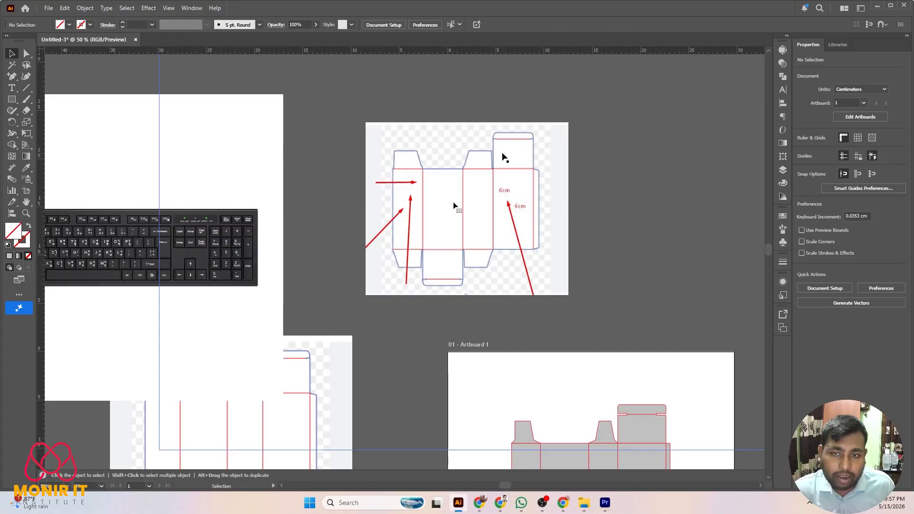
scroll(502, 155, down, 2)
scroll(618, 264, up, 2)
drag(381, 259, 556, 290)
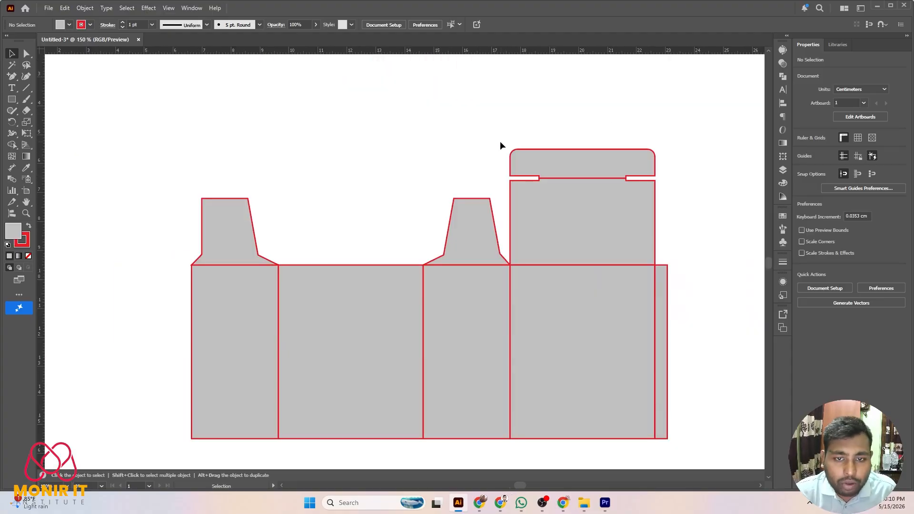
key(ctrl+minus)
key(ctrl+minus)
drag(357, 153, 593, 180)
scroll(495, 165, up, 2)
scroll(561, 147, down, 1)
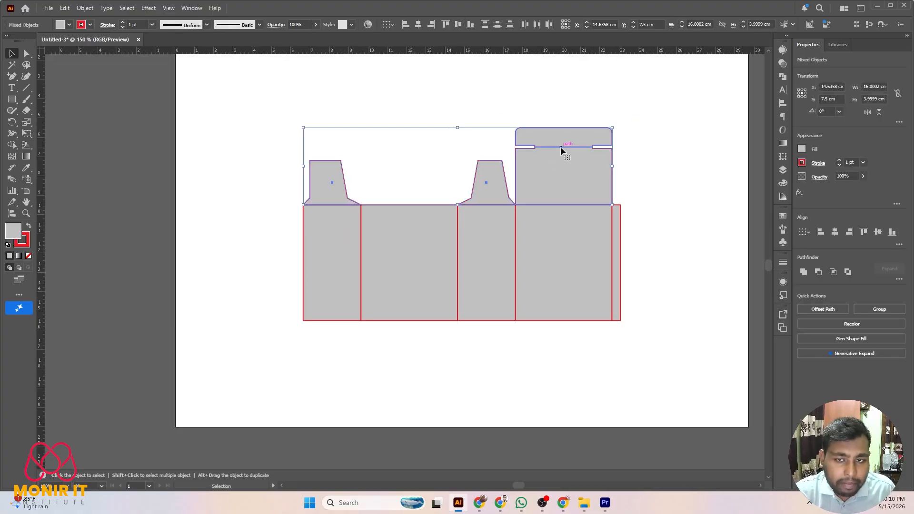
scroll(471, 117, down, 4)
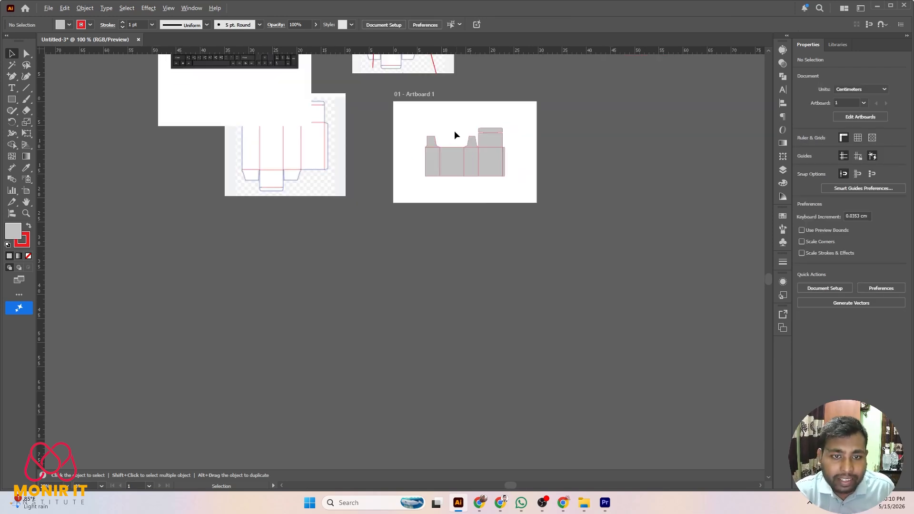
Move the large reference dieline image down into the clear area beside the artboard.
scroll(396, 152, up, 1)
drag(324, 182, 333, 242)
scroll(417, 243, up, 2)
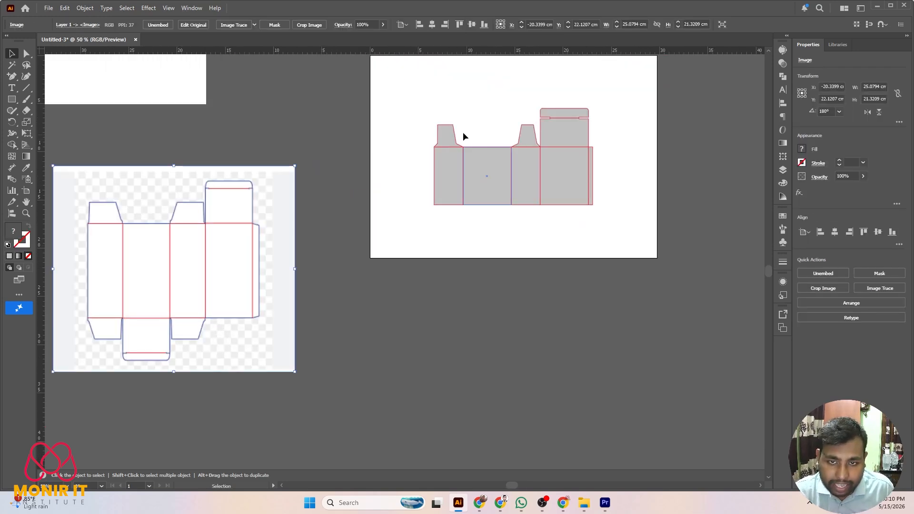
Duplicate the dust flaps, lid and tuck flap below the panels, rotated 180°, and reflect the copies across the vertical axis.
drag(490, 134, 383, 239)
scroll(566, 230, up, 2)
scroll(536, 228, down, 2)
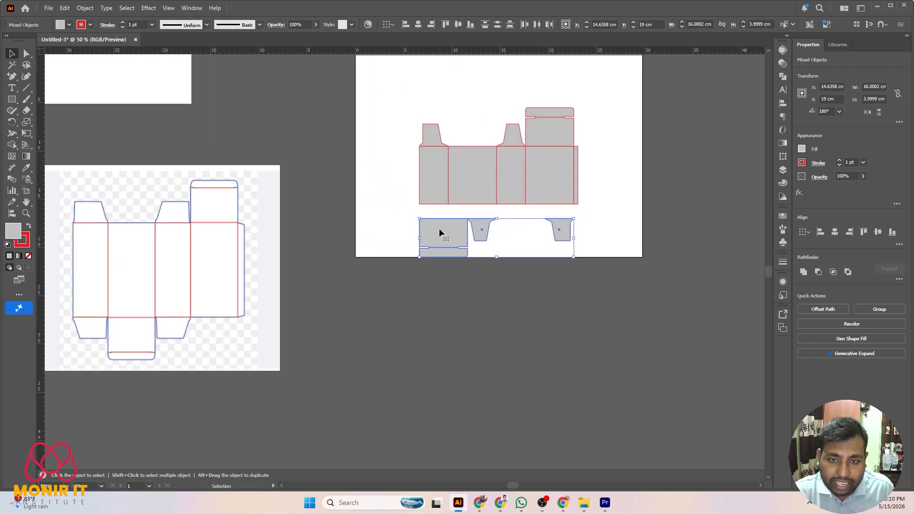
right_click(452, 231)
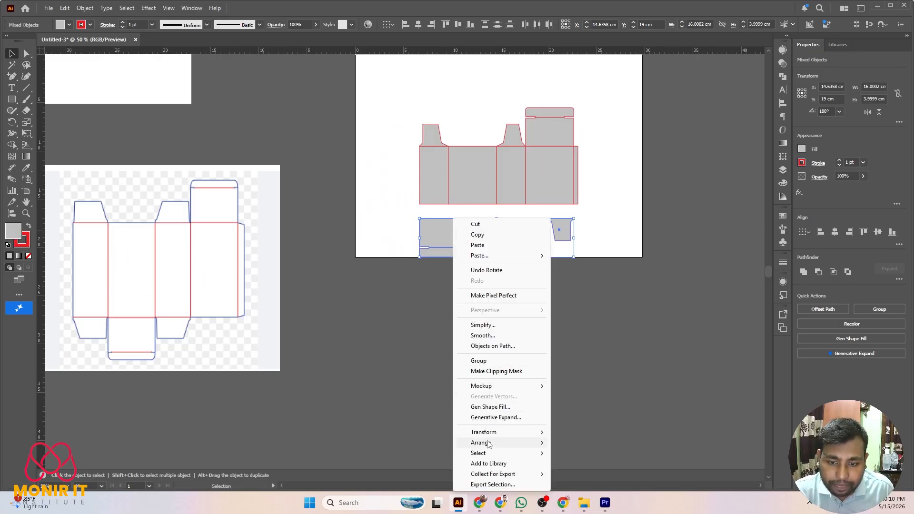
mouse_move(484, 432)
click(581, 384)
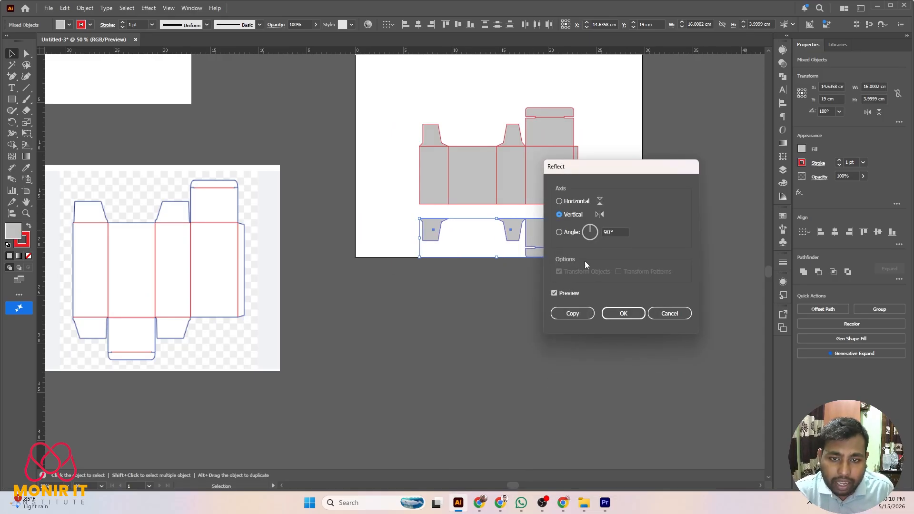
click(623, 313)
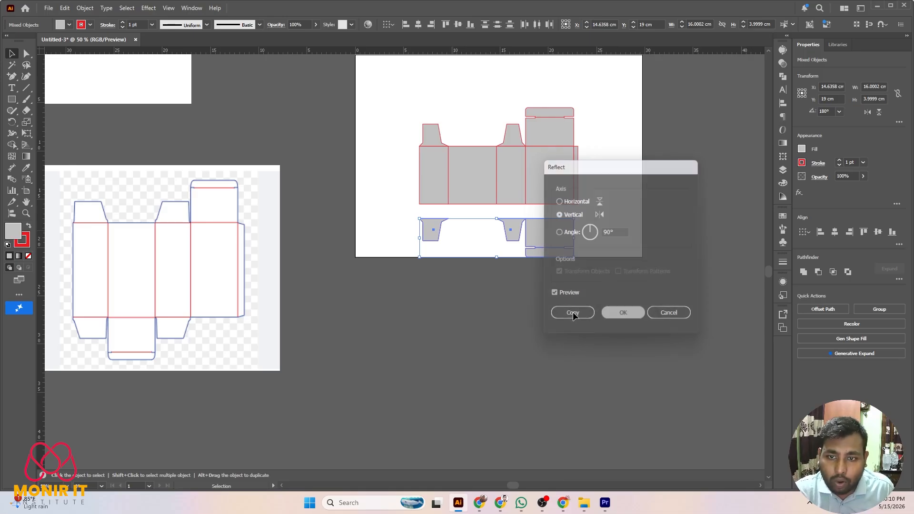
click(473, 250)
Attach the mirrored dust flaps to the bottom edges of the side panels and place the copied lid beneath the second panel.
scroll(433, 229, up, 2)
drag(433, 228, 438, 199)
click(551, 243)
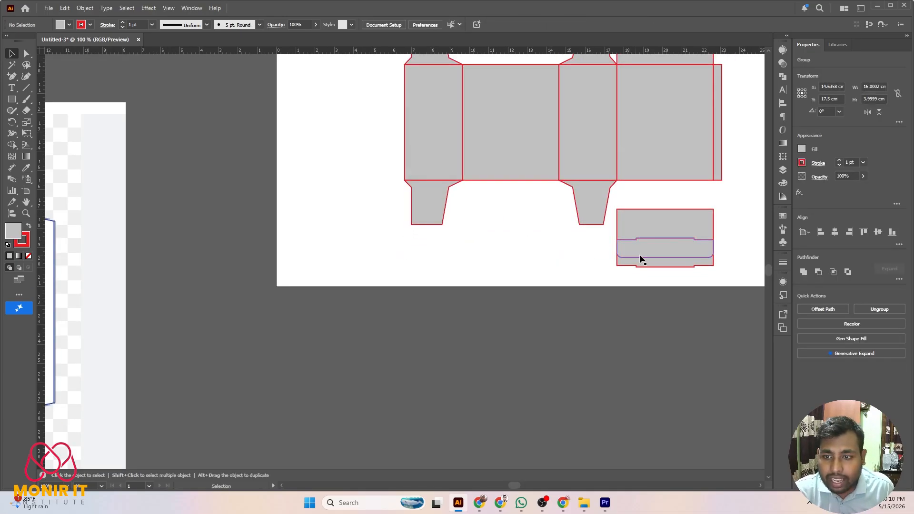
drag(661, 214, 511, 190)
drag(661, 255, 507, 256)
key(ctrl+z)
Ungroup the mirrored flaps and move the copied tuck flap beneath the bottom lid.
right_click(679, 246)
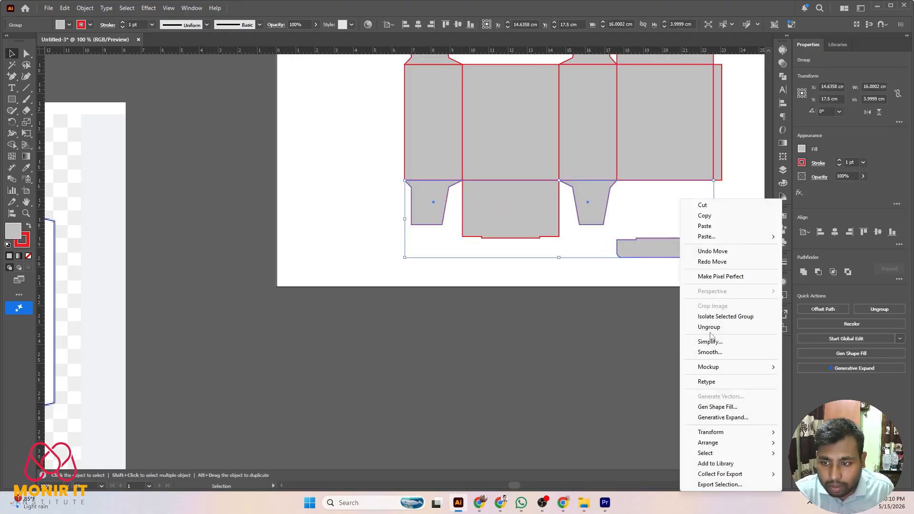
click(640, 335)
drag(649, 256, 494, 249)
Snap the copied tuck flap onto the bottom lid's lower edge using outline view, and return to the coloured preview.
key(ctrl+equal)
key(ctrl+equal)
key(ctrl+equal)
key(ctrl+equal)
key(ctrl+equal)
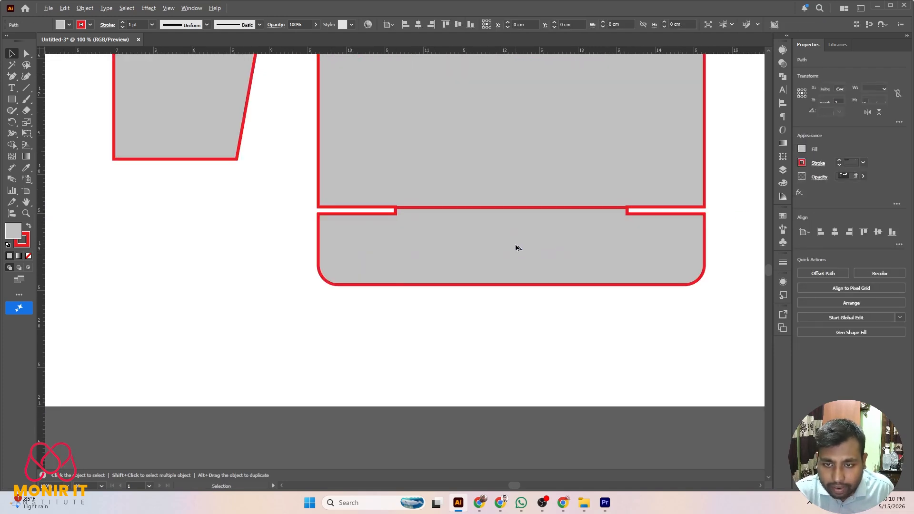
key(ctrl+y)
key(v)
click(375, 333)
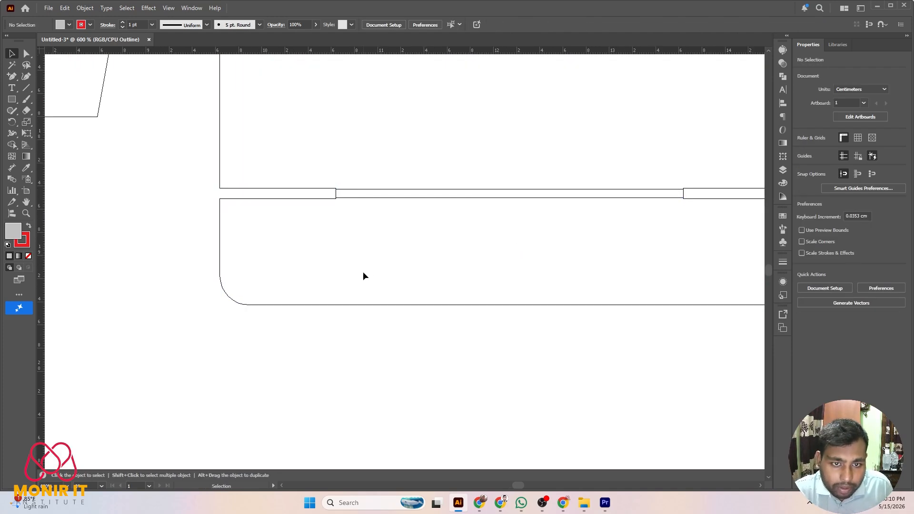
drag(357, 305, 359, 351)
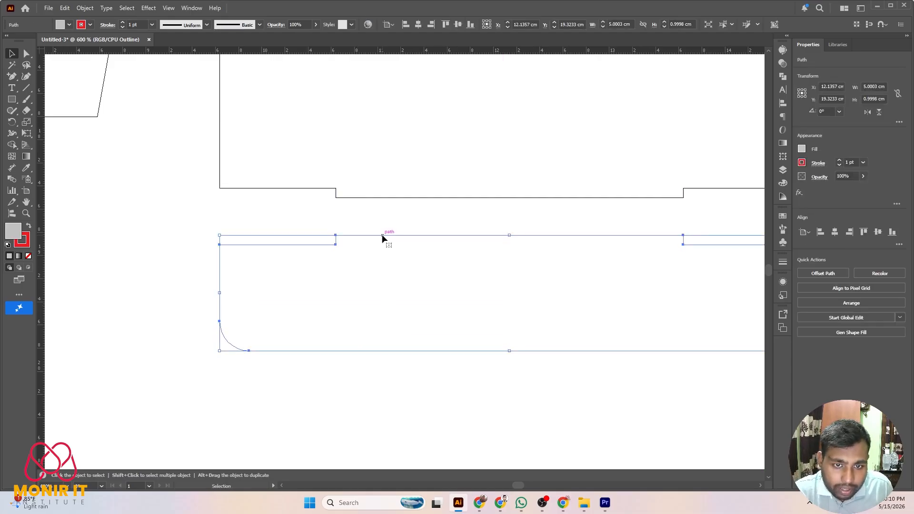
drag(385, 235, 389, 198)
scroll(407, 262, down, 6)
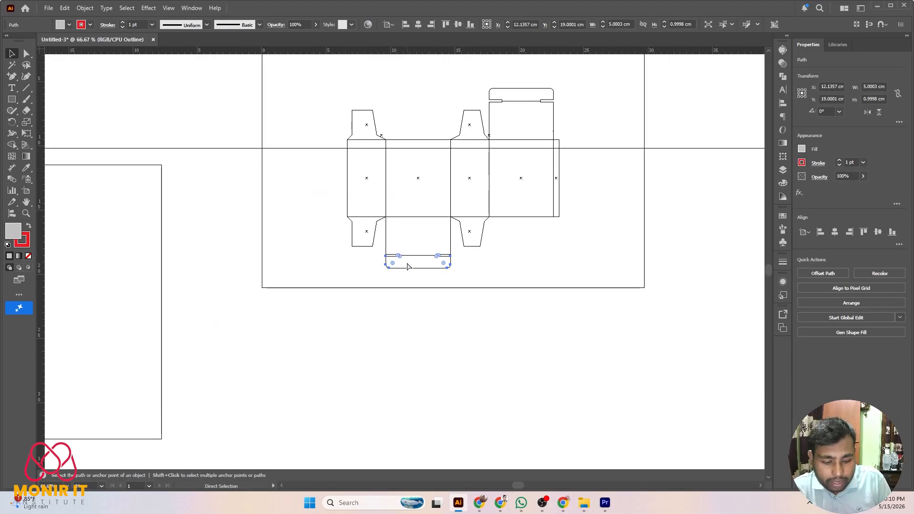
key(ctrl+y)
click(388, 330)
Compare the assembled dieline with the reference dieline image, paying attention to the shape of the glue flap's ends.
scroll(477, 332, down, 3)
scroll(579, 324, up, 2)
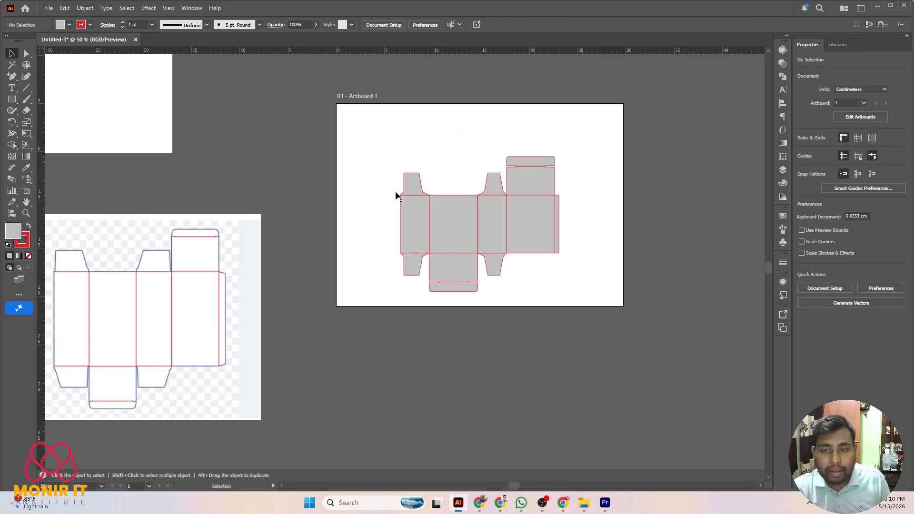
drag(356, 151, 584, 302)
scroll(584, 302, down, 3)
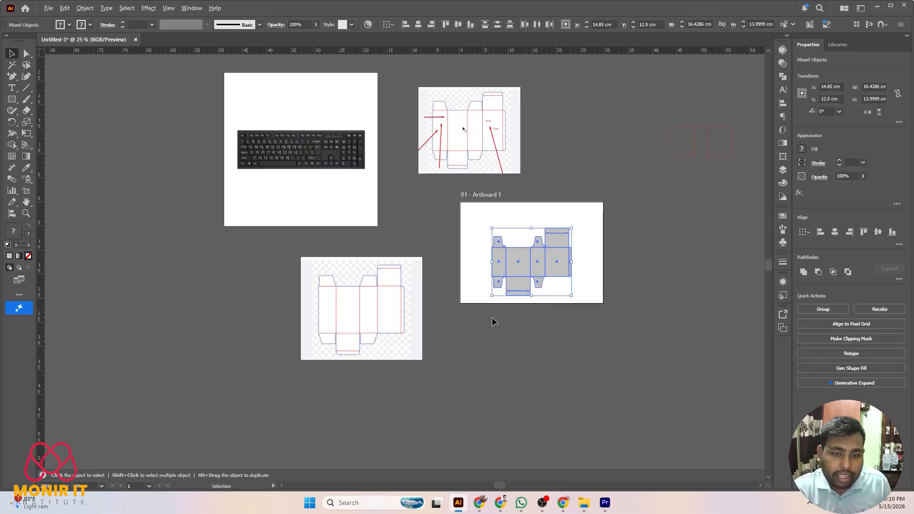
scroll(494, 319, up, 3)
scroll(457, 265, down, 2)
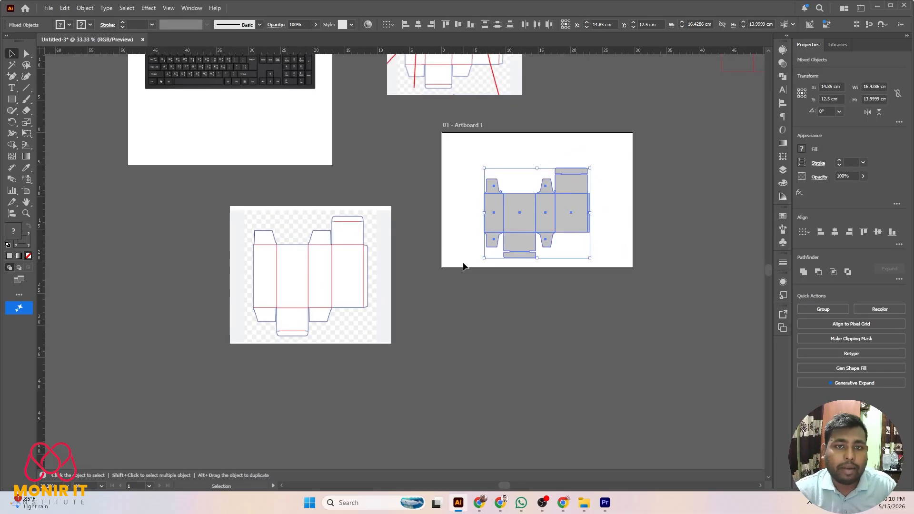
click(433, 186)
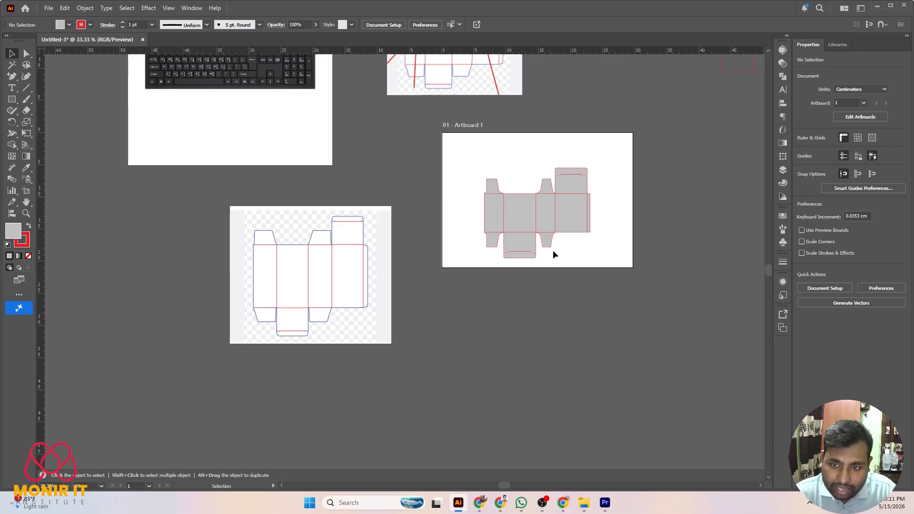
scroll(364, 250, up, 4)
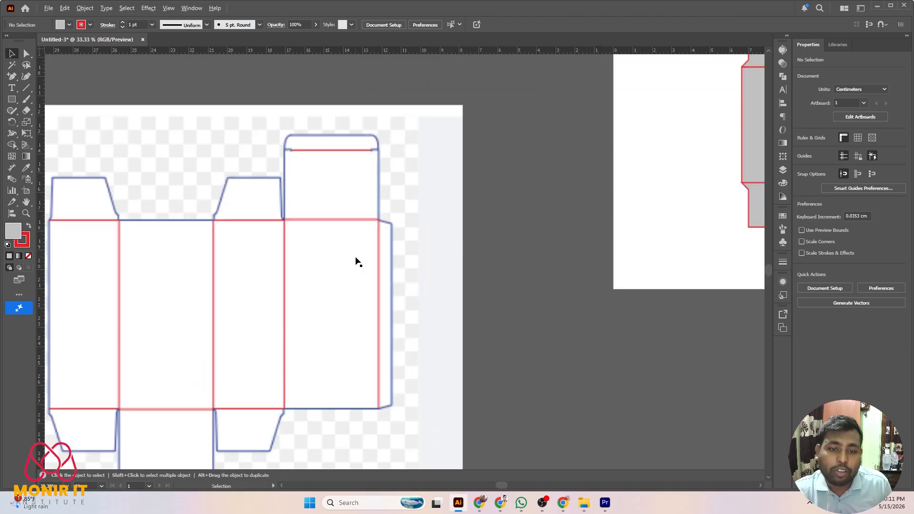
scroll(394, 208, down, 5)
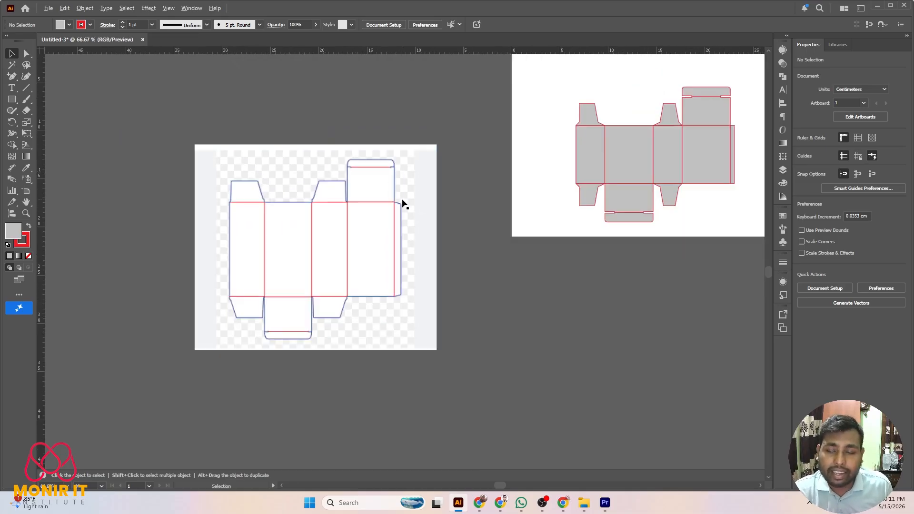
scroll(607, 139, up, 2)
scroll(609, 140, down, 2)
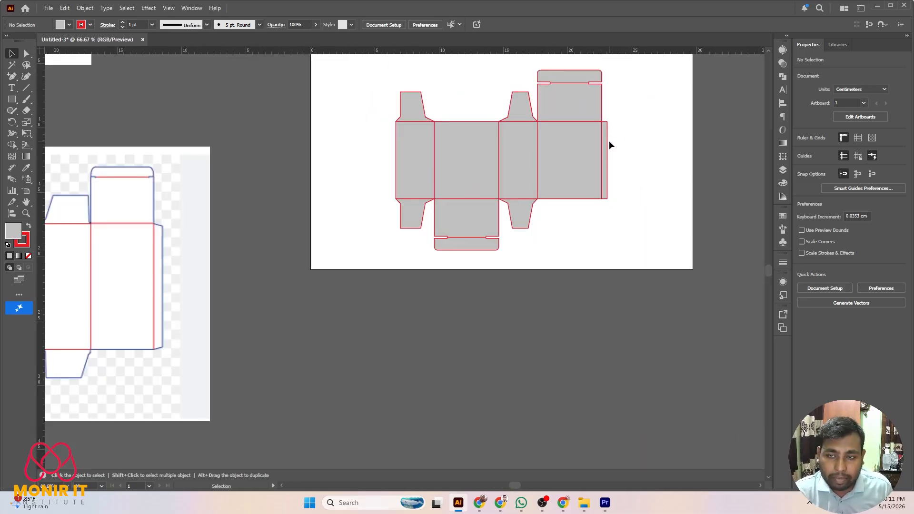
scroll(175, 229, up, 1)
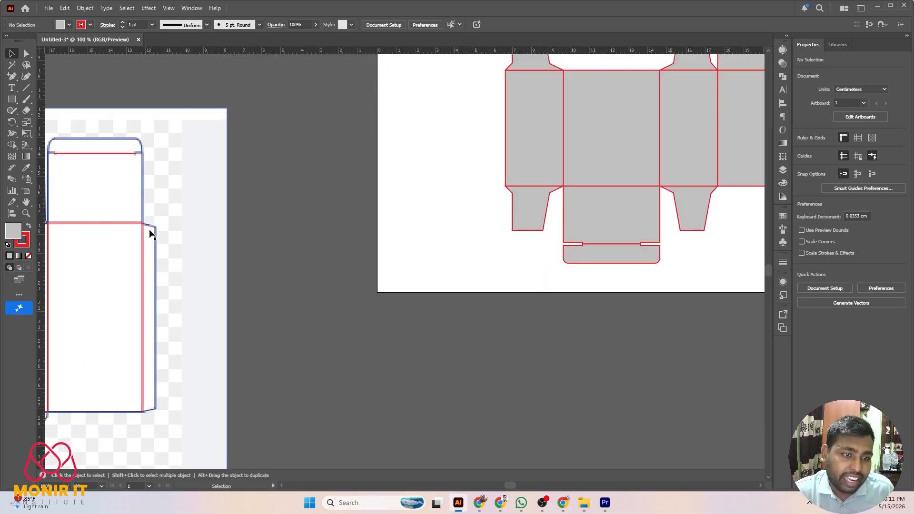
scroll(190, 241, down, 2)
scroll(564, 165, up, 1)
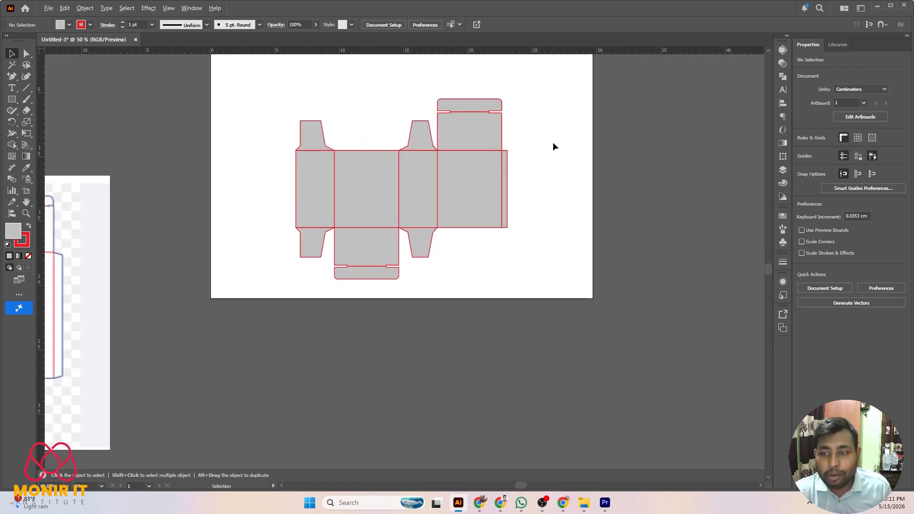
scroll(510, 155, up, 1)
scroll(331, 161, down, 2)
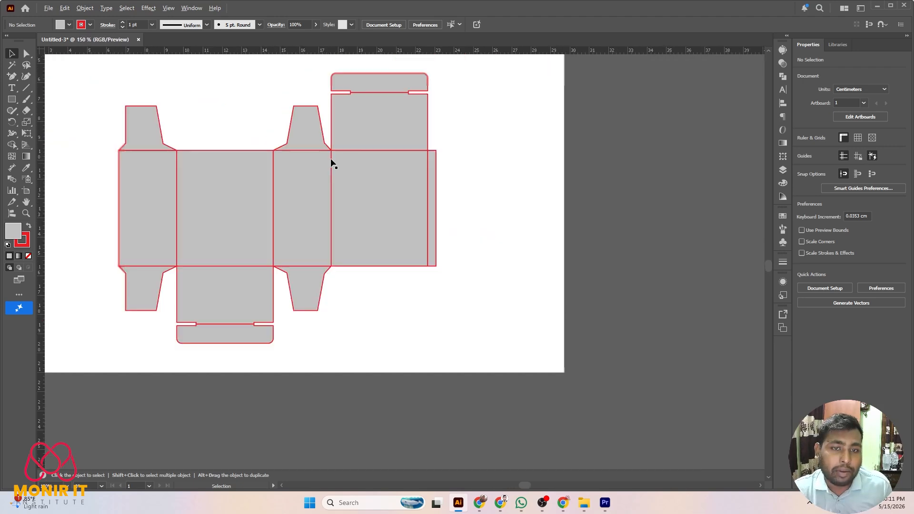
scroll(190, 152, up, 3)
scroll(363, 231, down, 2)
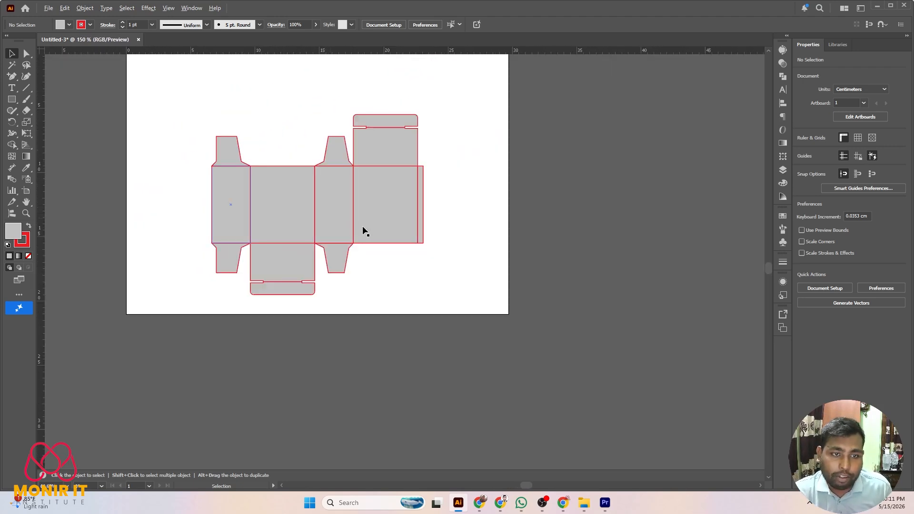
scroll(686, 267, down, 2)
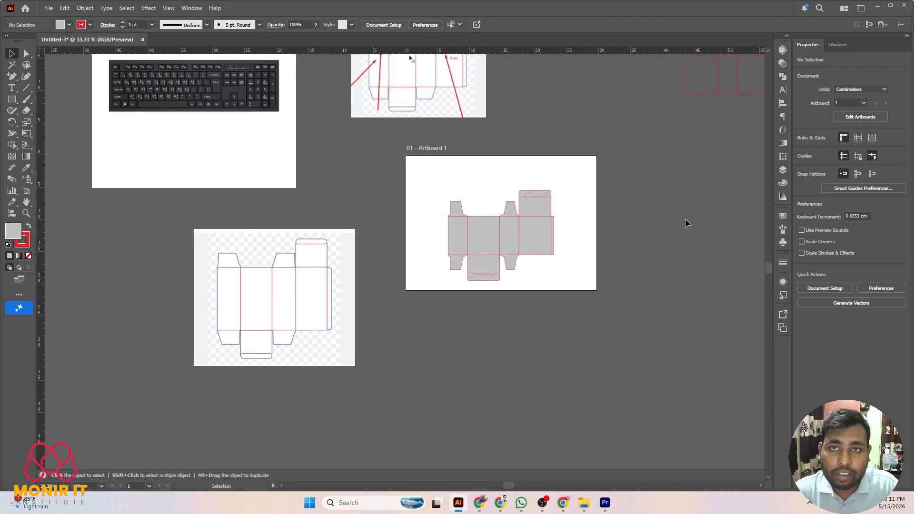
Taper the glue flap's upper end by moving its outer top corner point down to Y 9.8527 cm.
scroll(685, 218, up, 5)
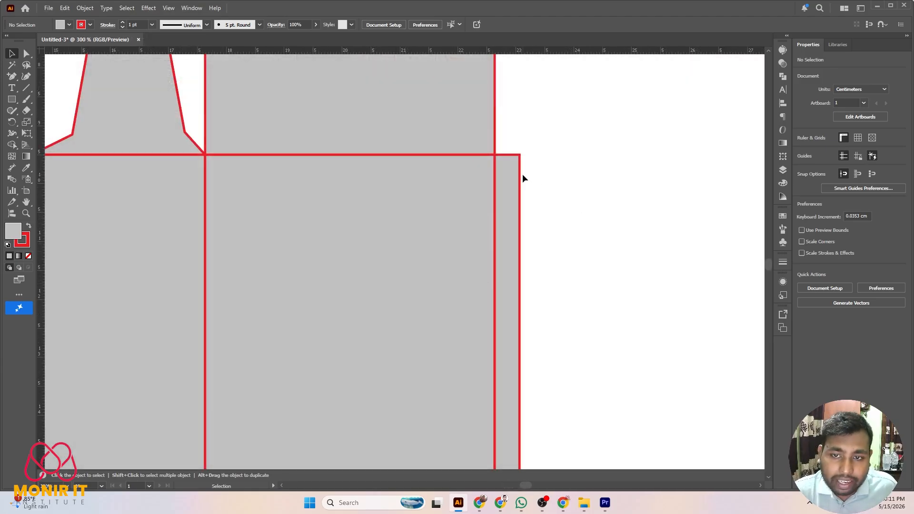
click(521, 176)
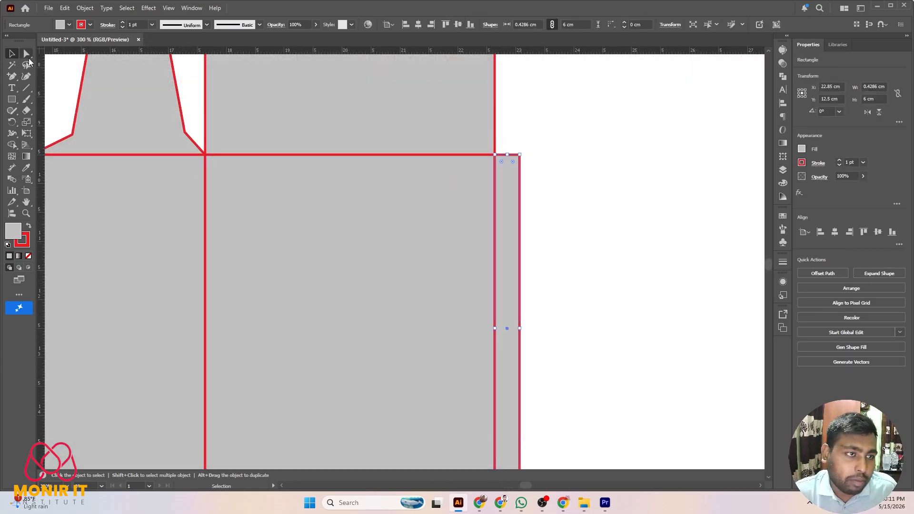
click(27, 55)
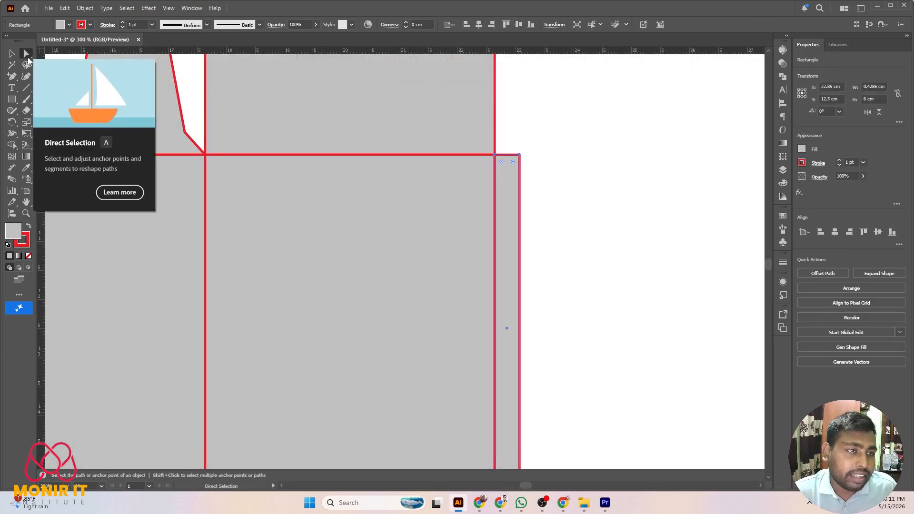
click(519, 155)
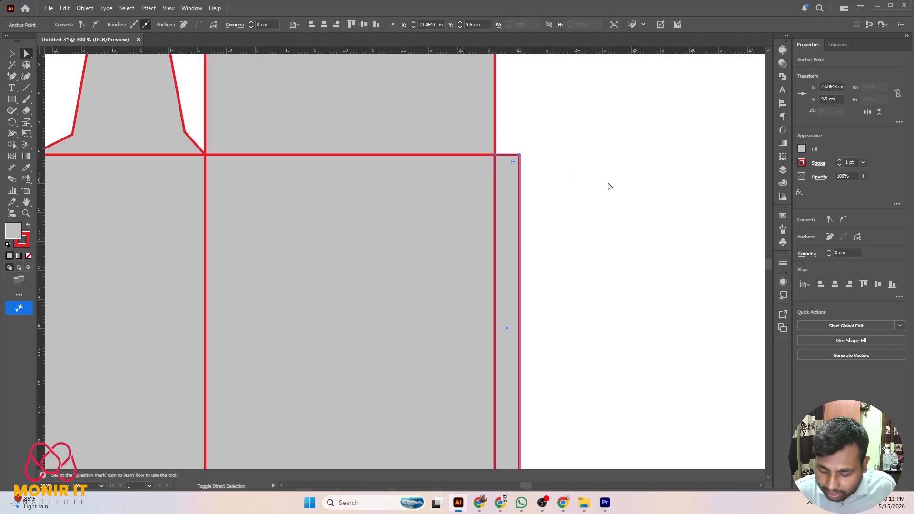
key(shift+Down)
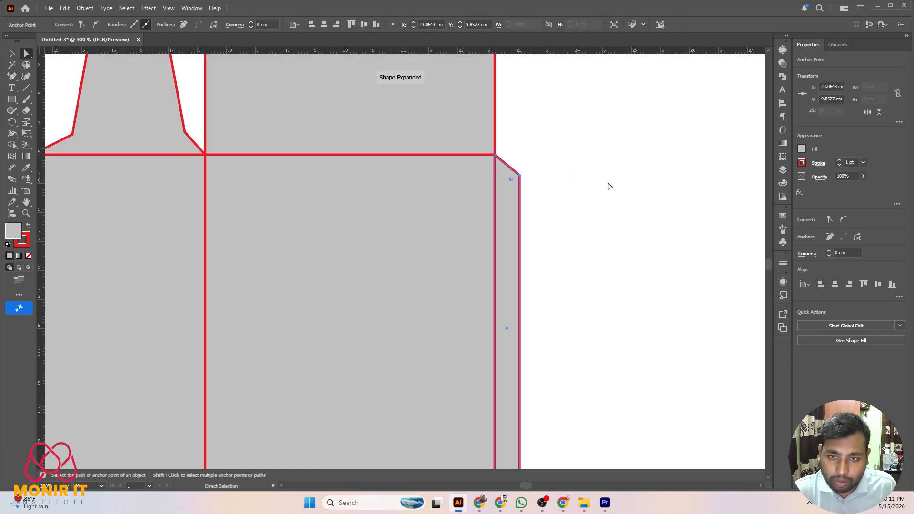
Taper the glue flap's lower end by moving its outer bottom corner point up by one large nudge increment.
scroll(578, 185, down, 4)
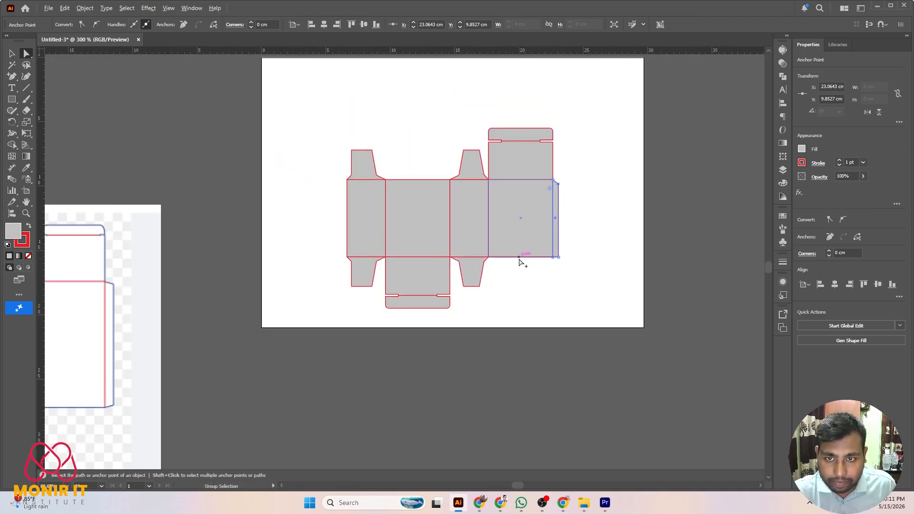
scroll(555, 266, up, 3)
scroll(591, 248, up, 2)
click(563, 279)
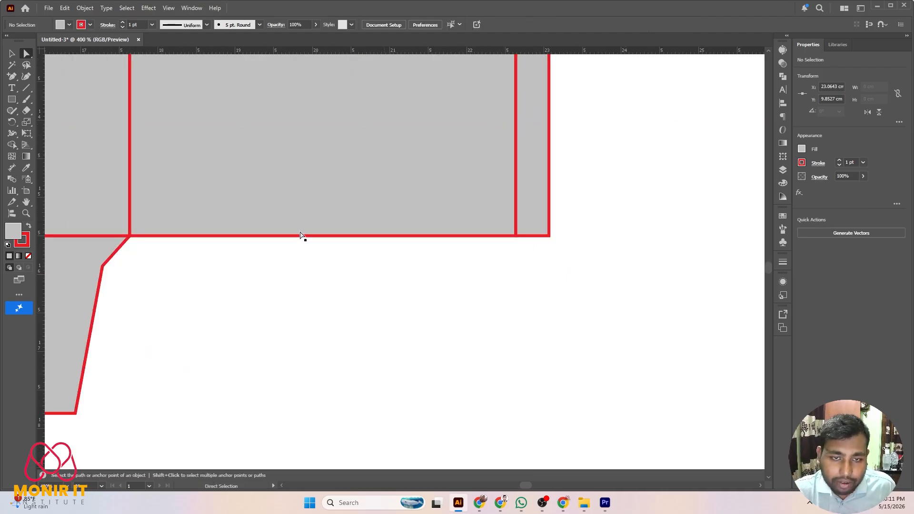
click(549, 236)
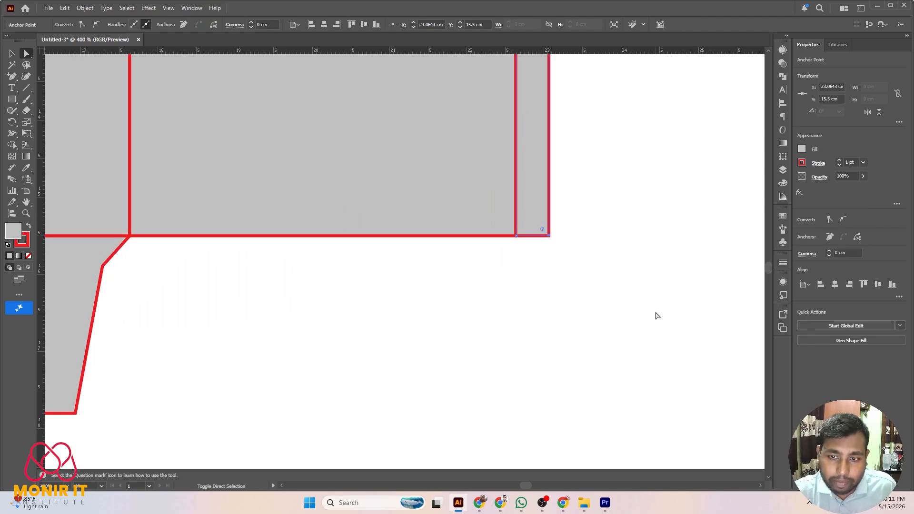
key(shift+Up)
key(v)
click(657, 313)
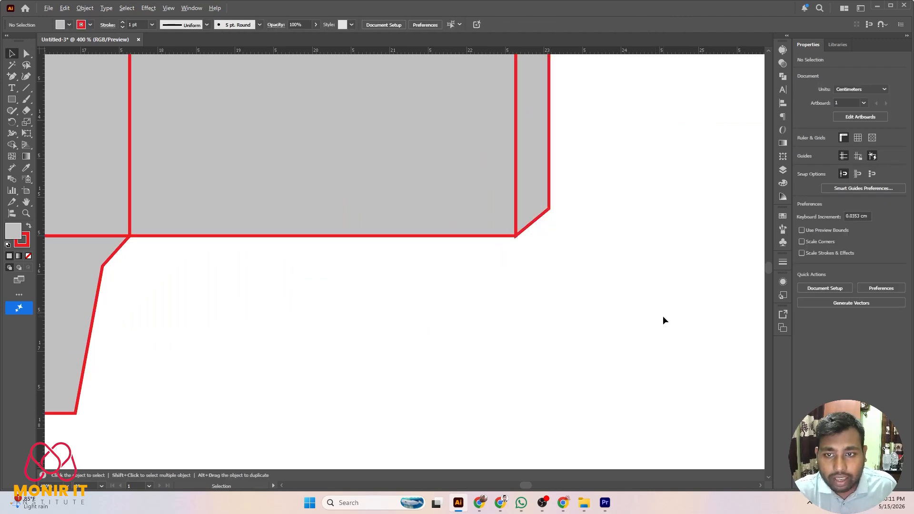
Move the whole dieline up to the middle of the artboard, at about X 14.56 cm and Y 10.5 cm.
scroll(663, 316, down, 5)
scroll(690, 303, up, 1)
scroll(644, 261, down, 3)
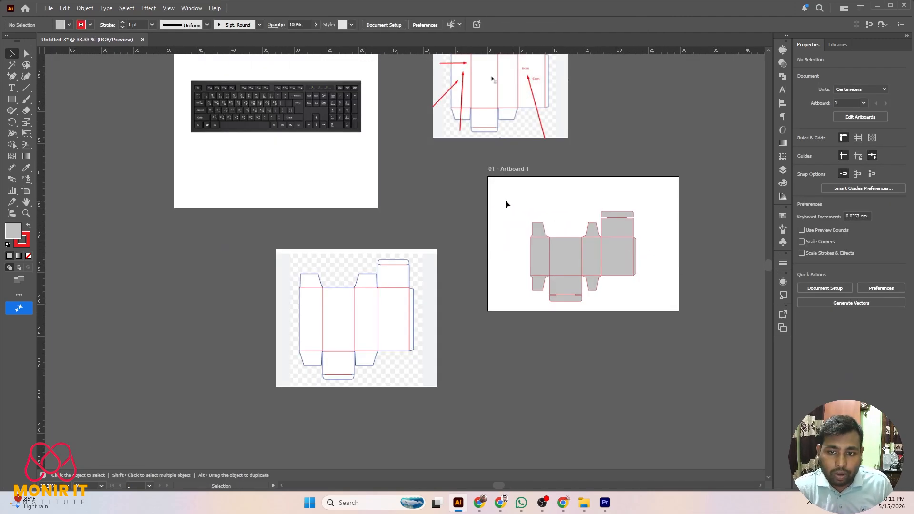
drag(505, 201, 670, 251)
scroll(664, 305, up, 5)
scroll(651, 284, down, 2)
click(663, 141)
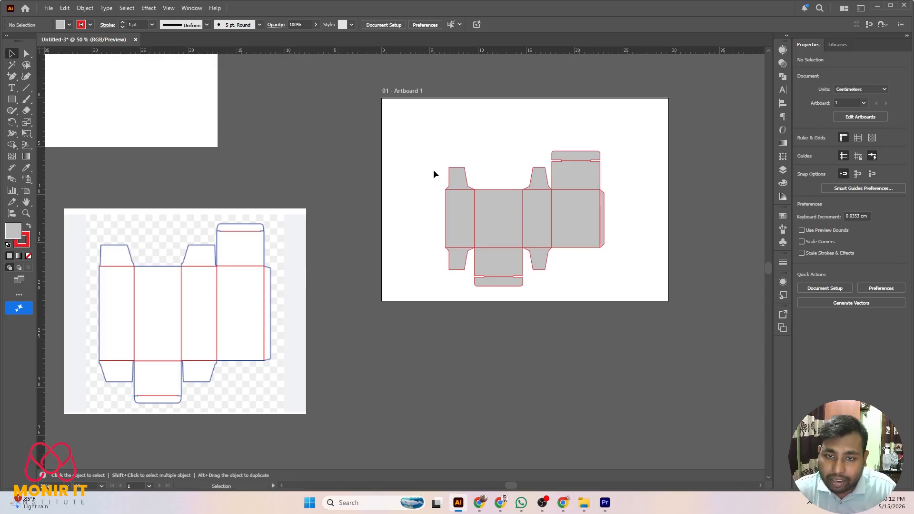
drag(432, 125, 606, 286)
drag(550, 222, 549, 205)
click(584, 276)
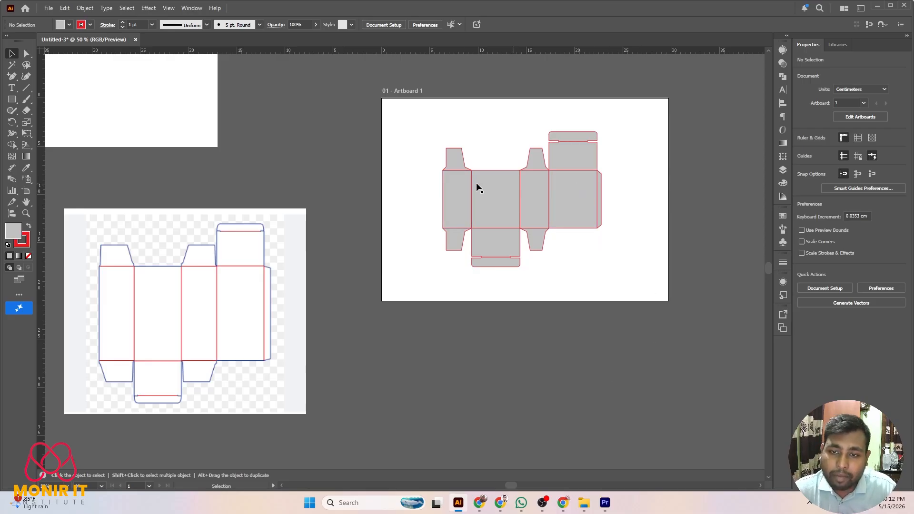
Select all panels, lids and flaps of the dieline on the artboard.
drag(410, 118, 634, 309)
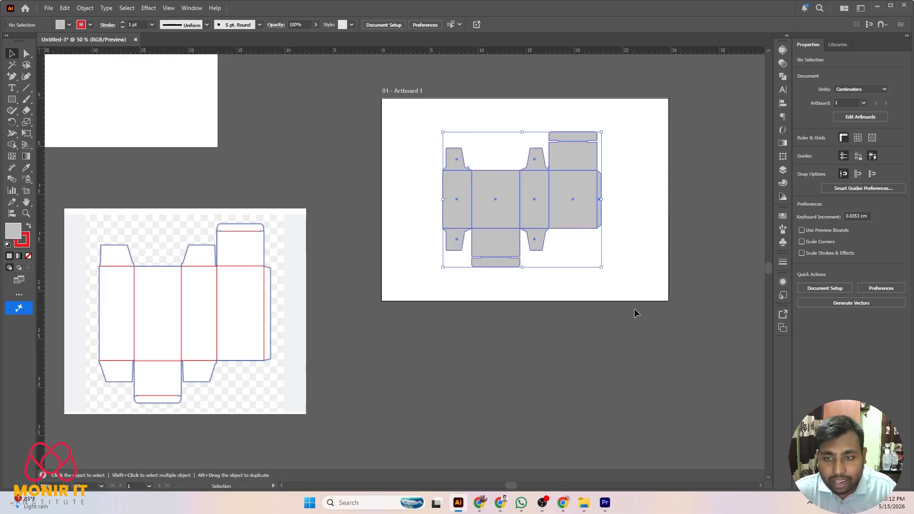
click(412, 115)
drag(401, 103, 658, 276)
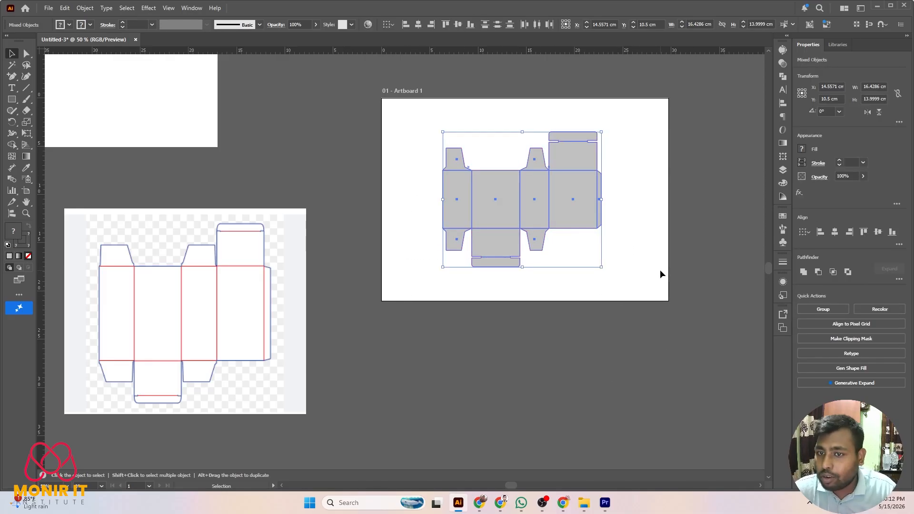